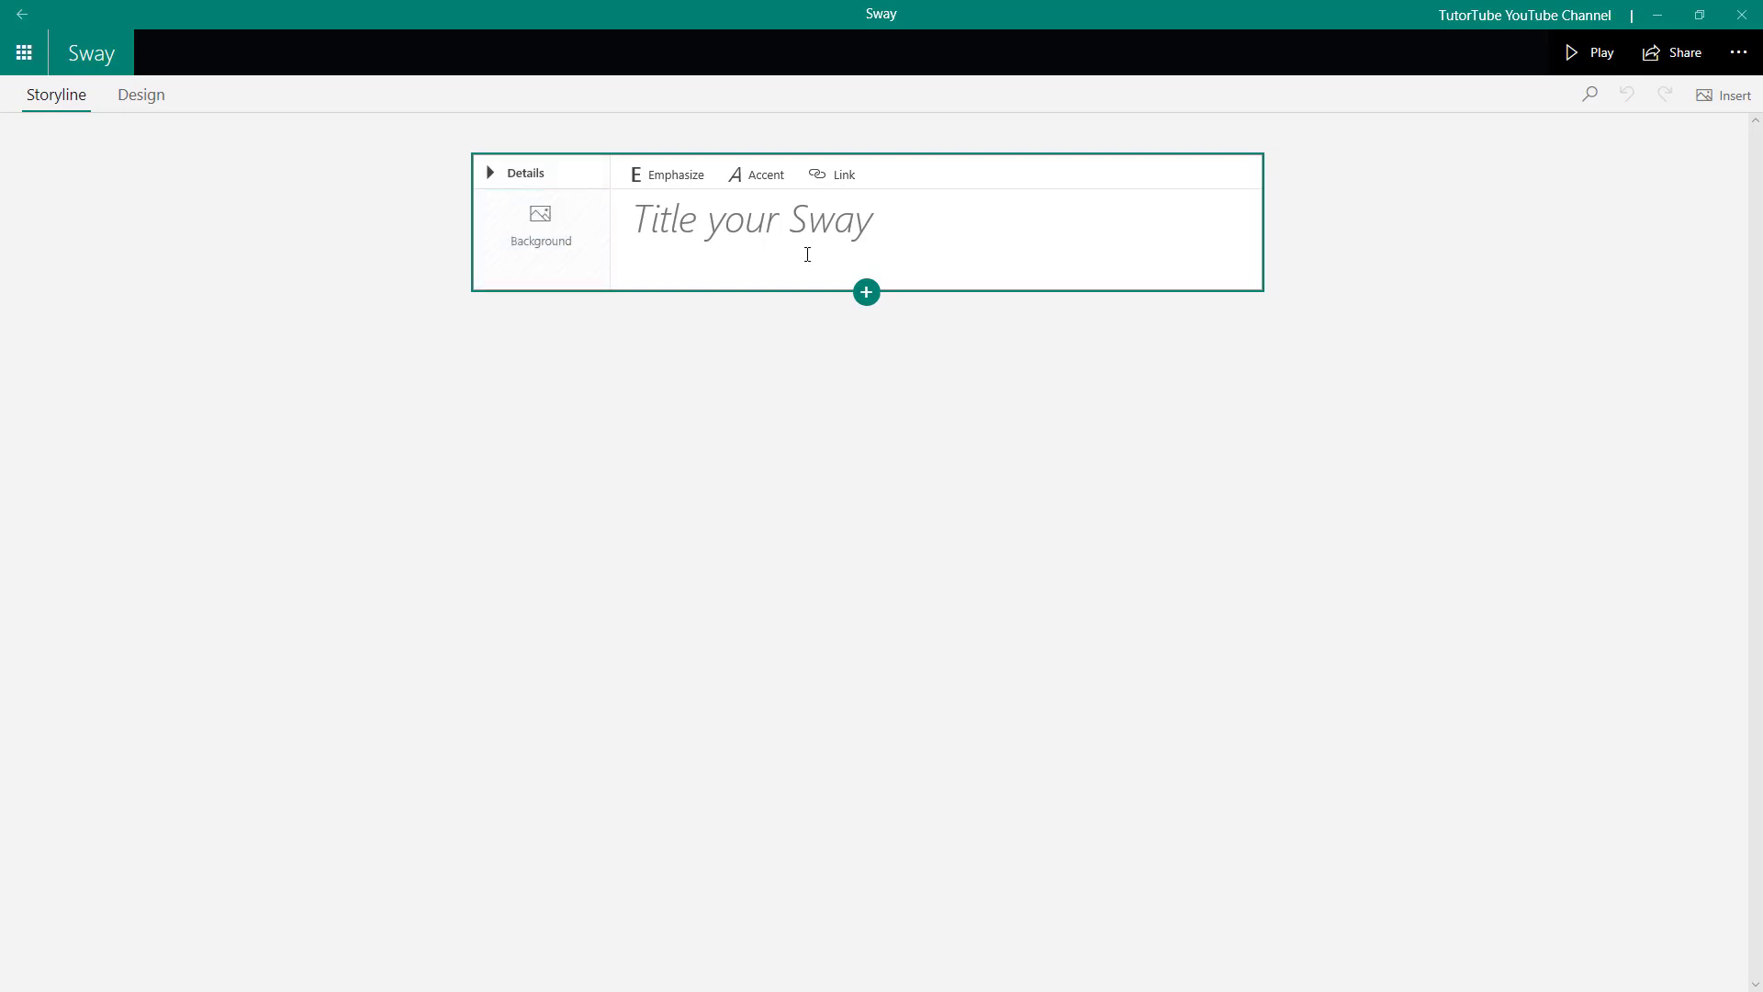
Step: Close the image sources pane and title the Sway 'TutorTube'
left_click(551, 243)
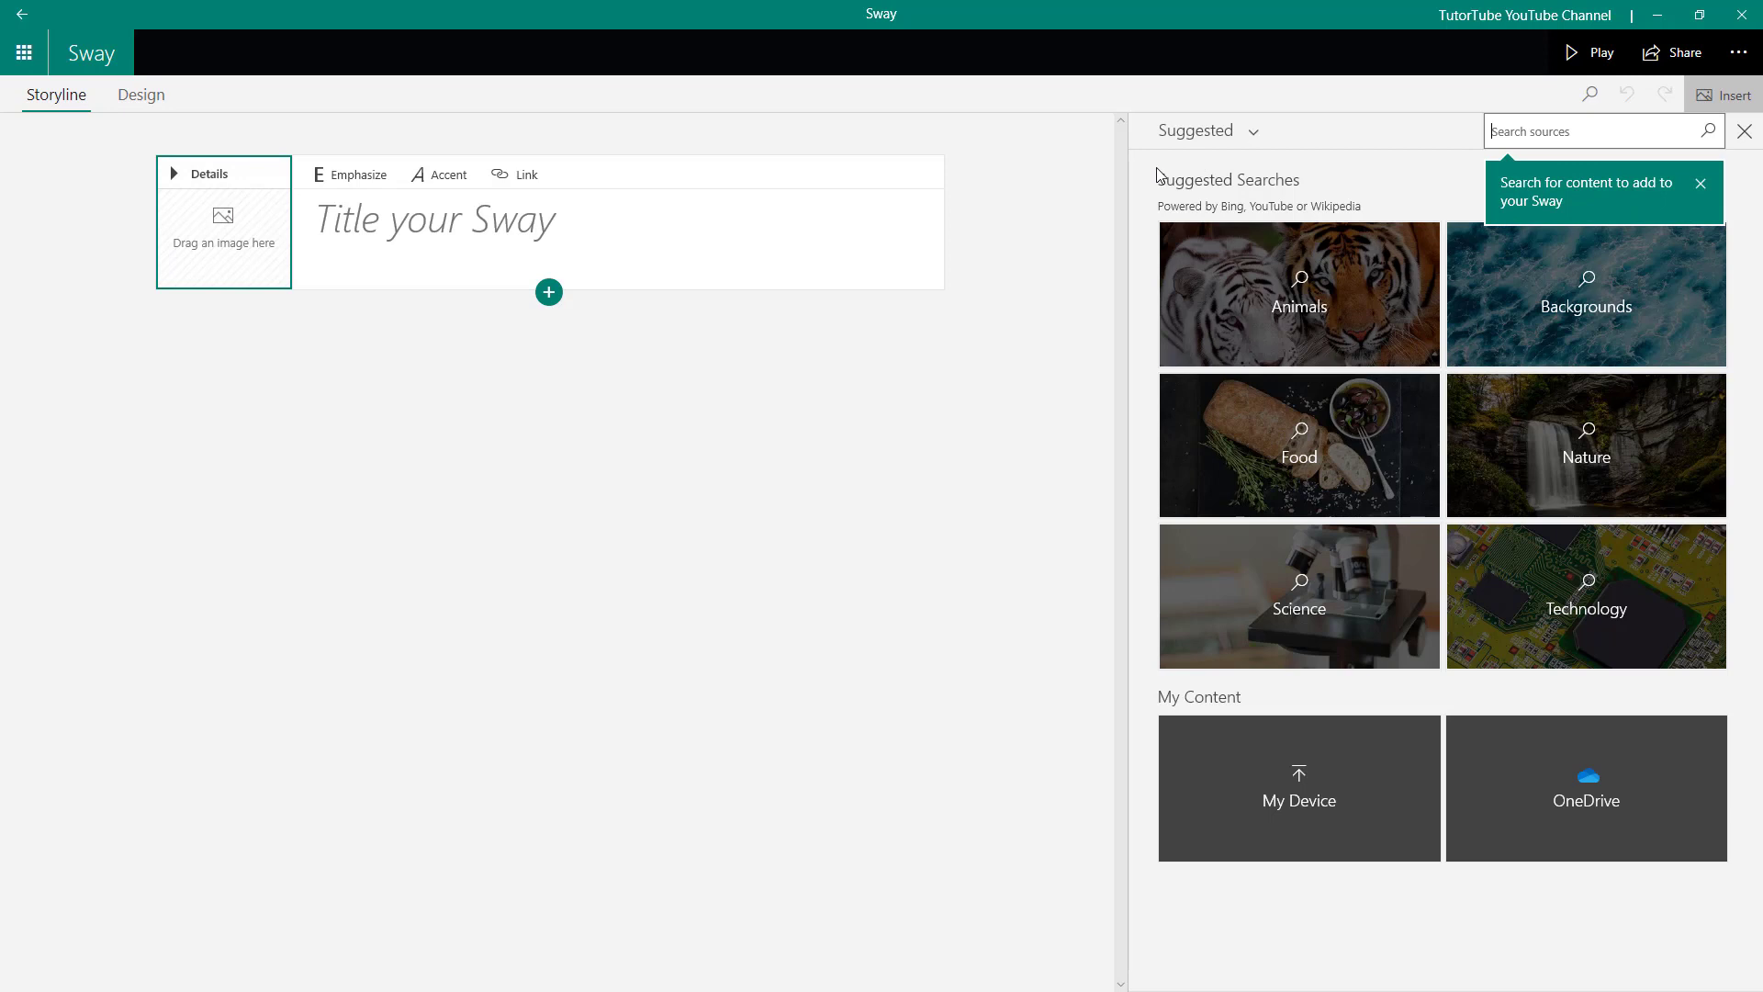
left_click(1701, 184)
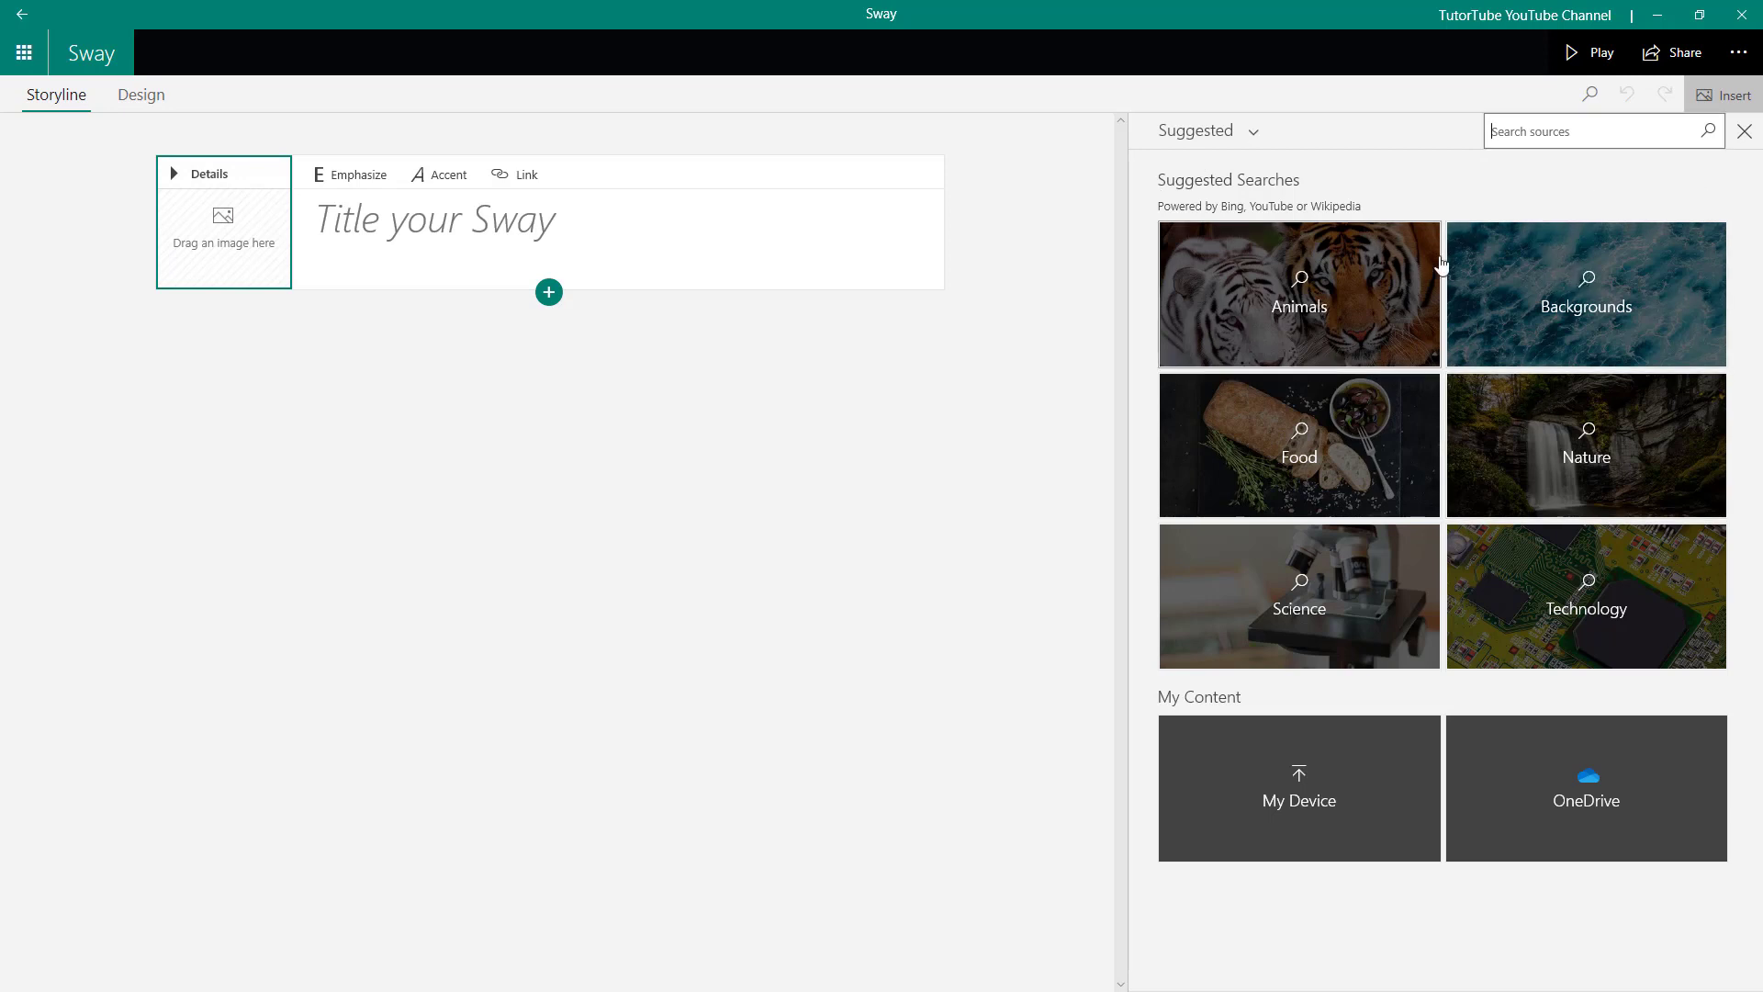
left_click(1744, 131)
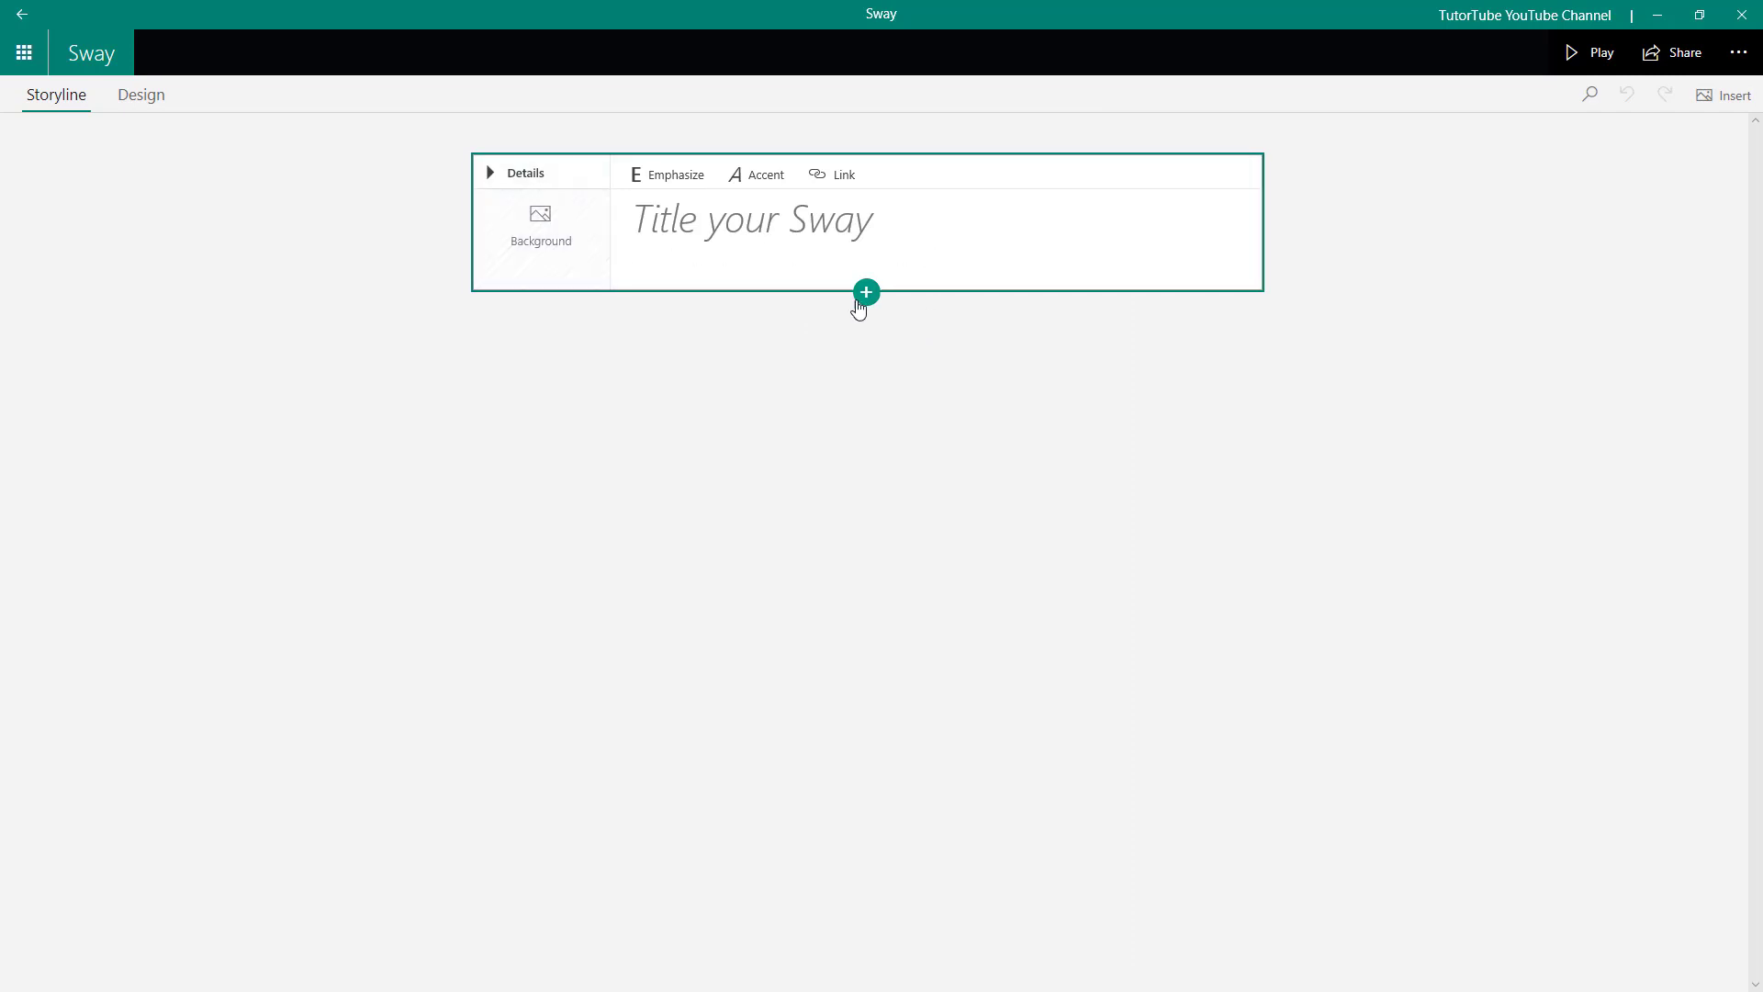
left_click(761, 233)
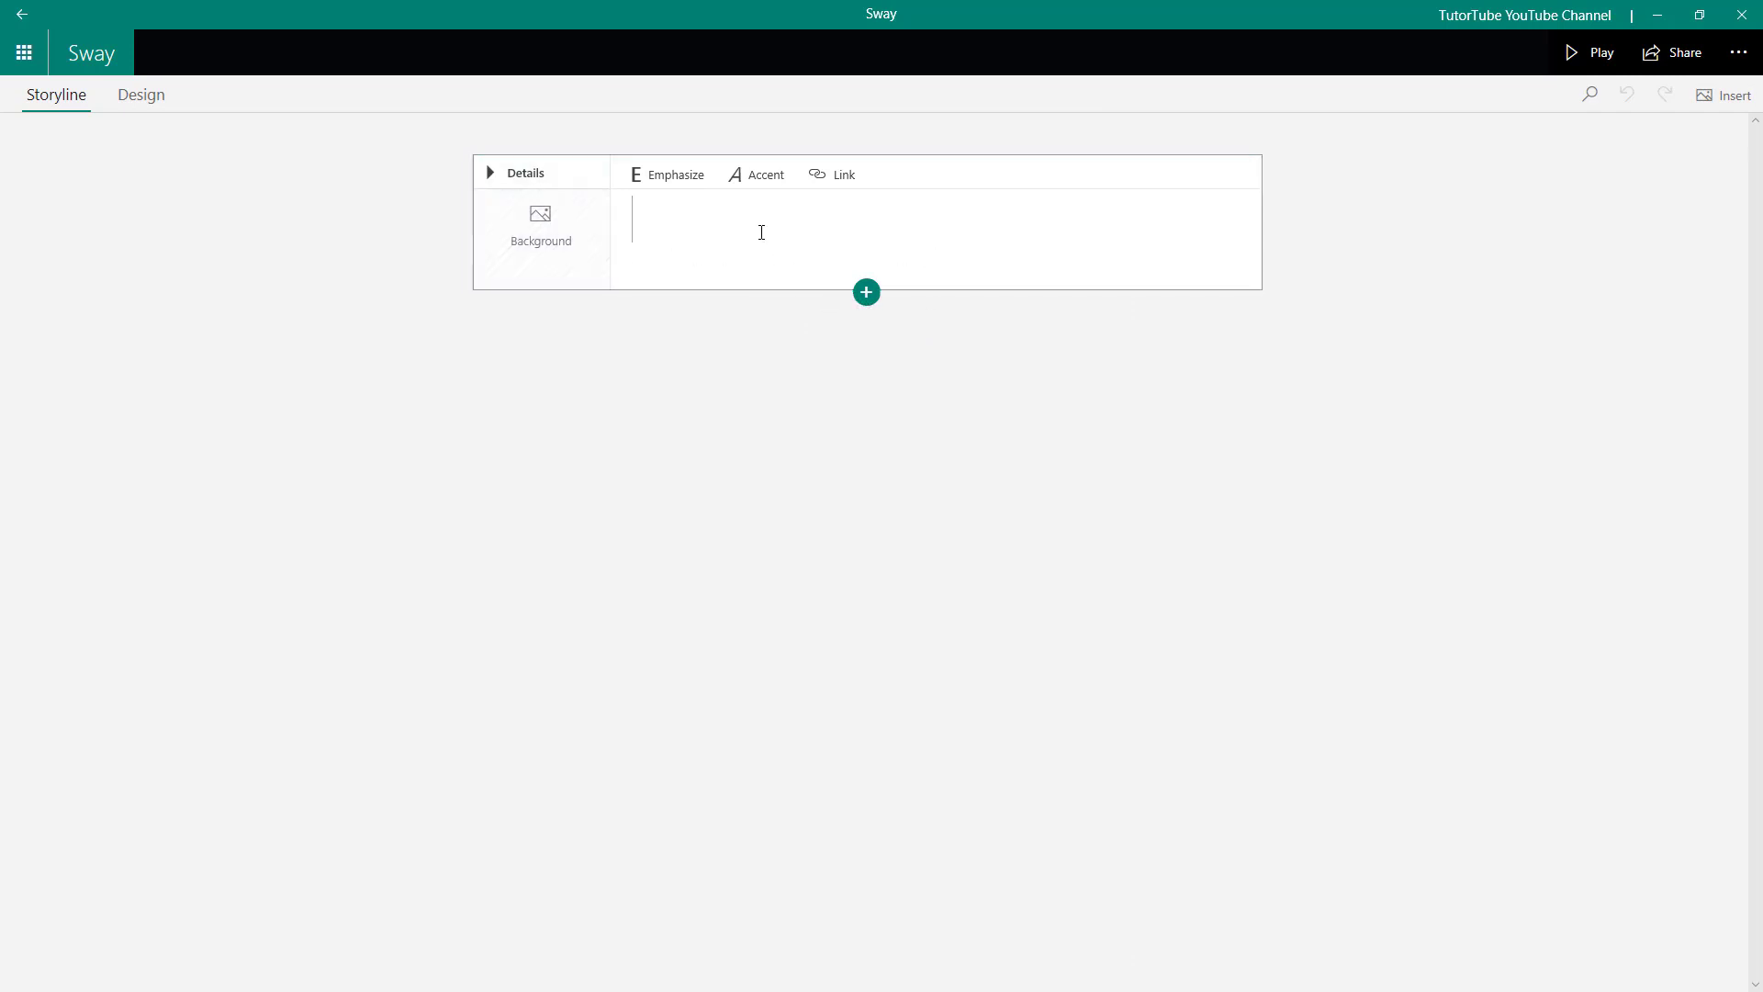
type("TutorTube")
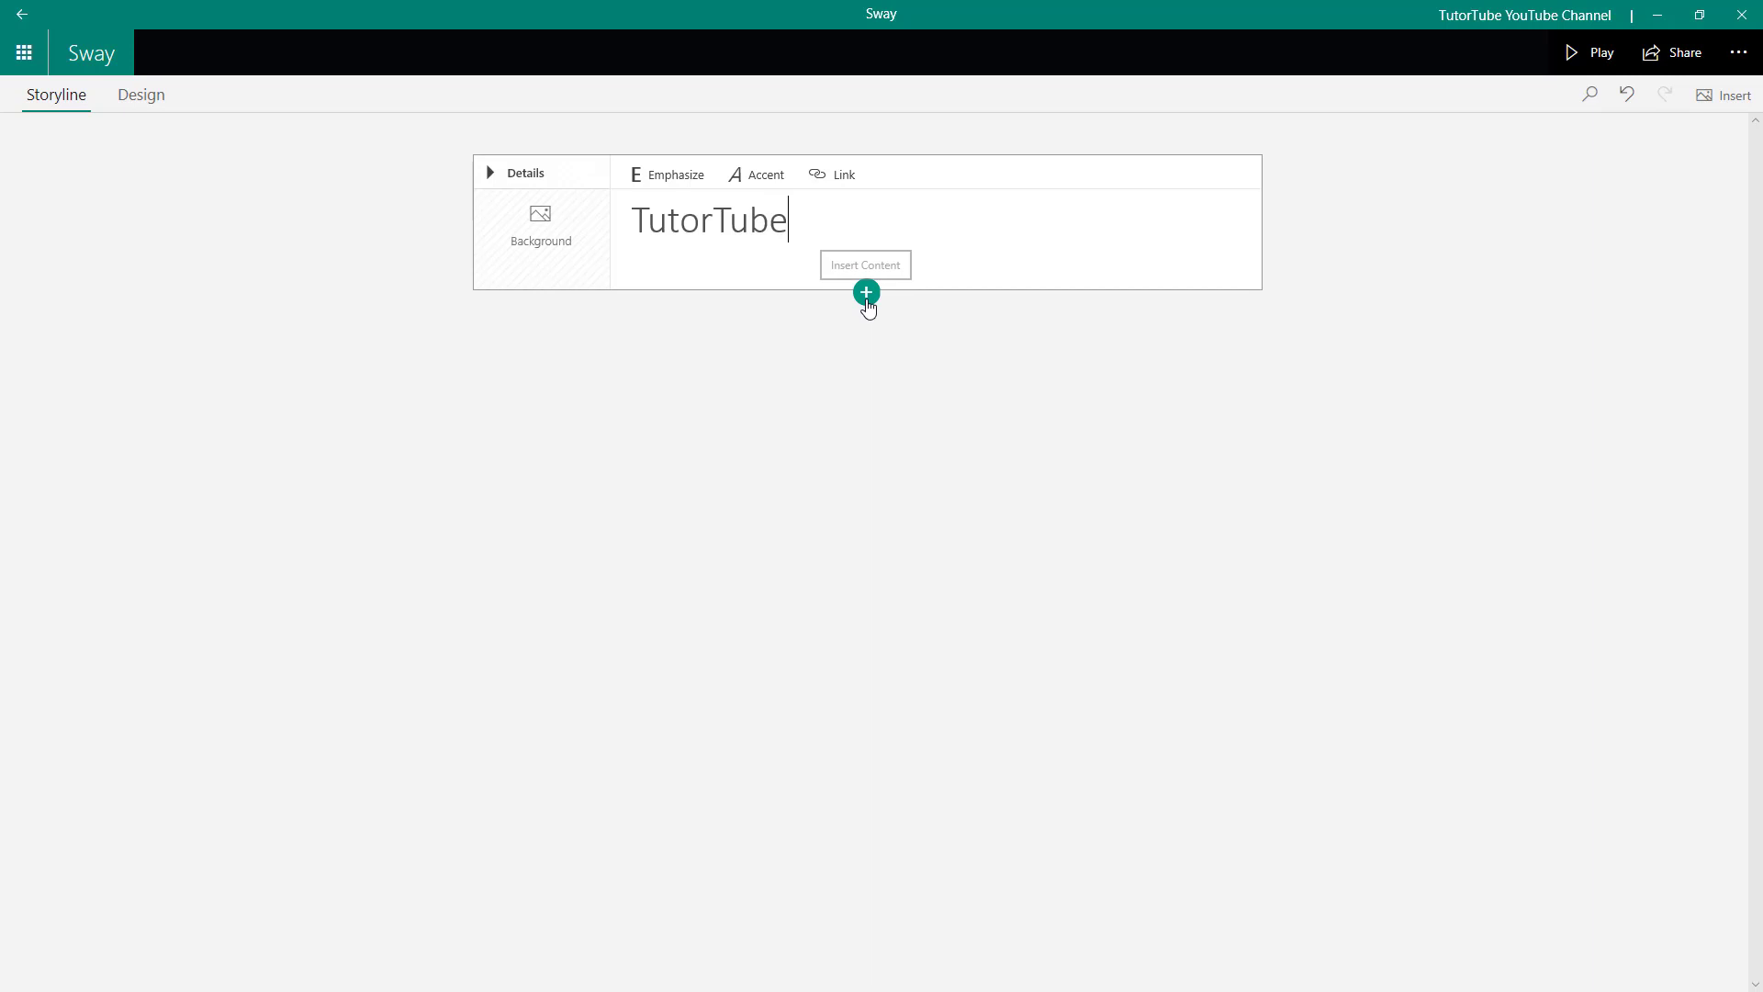
Step: Insert an empty image card below the title card via Media > Image
left_click(865, 295)
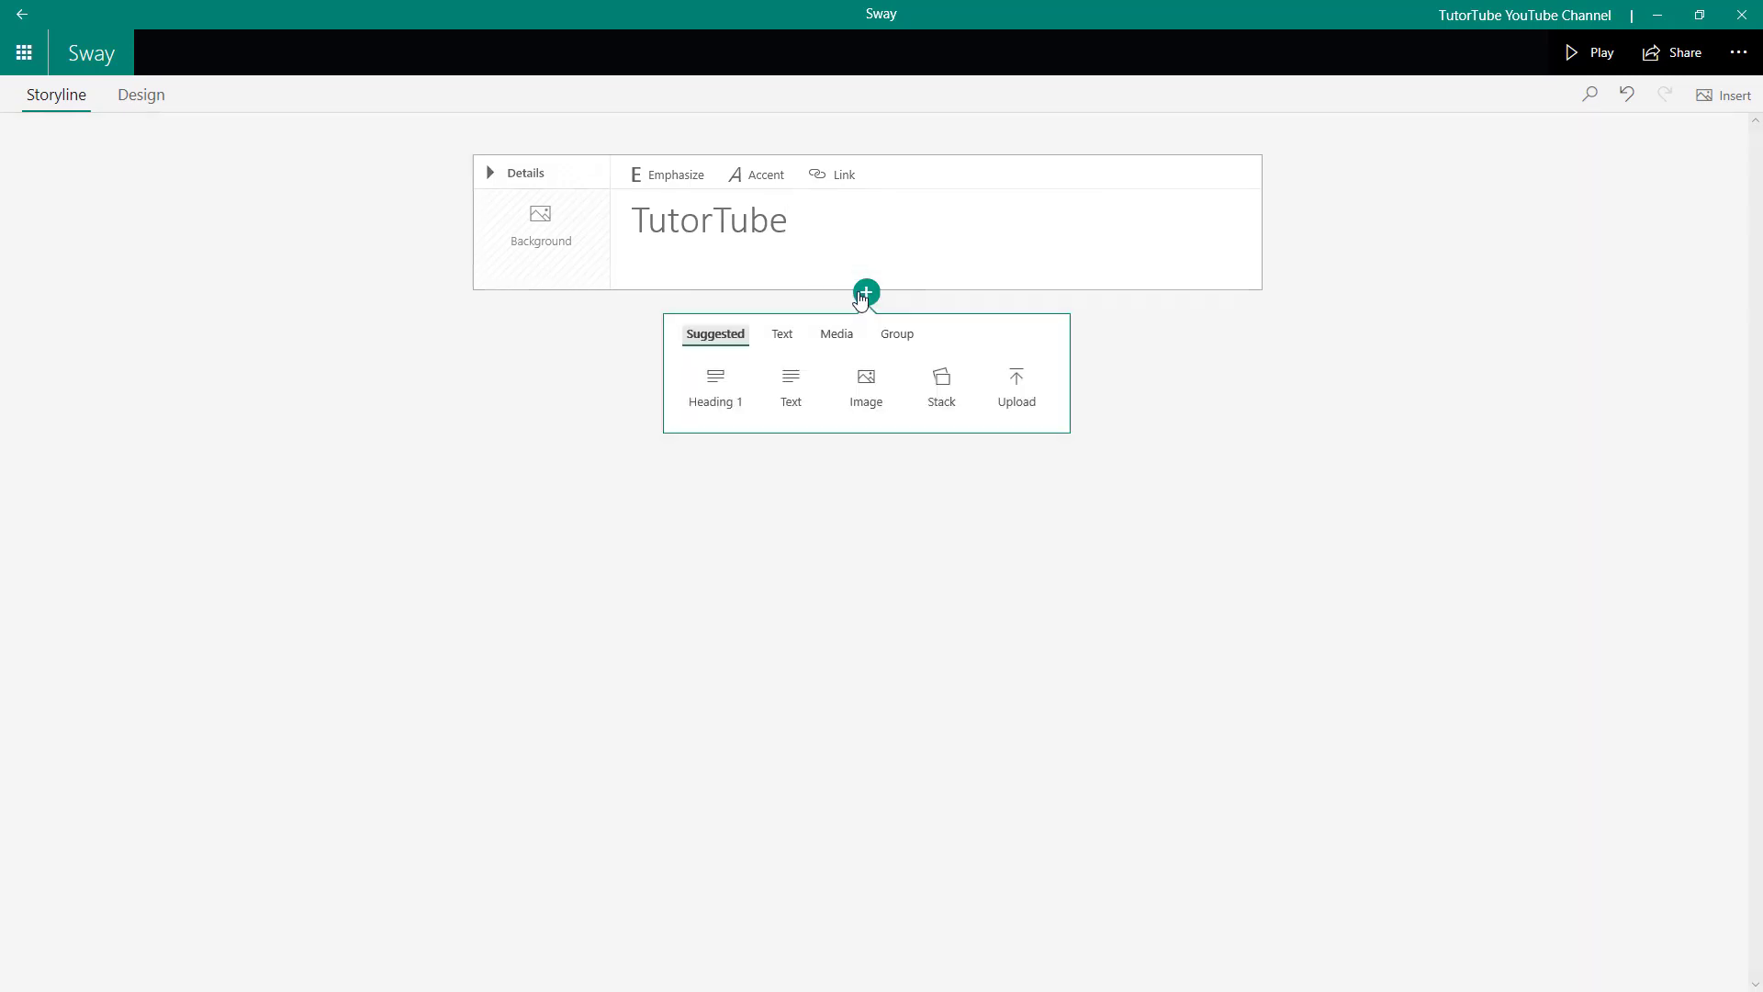
left_click(842, 335)
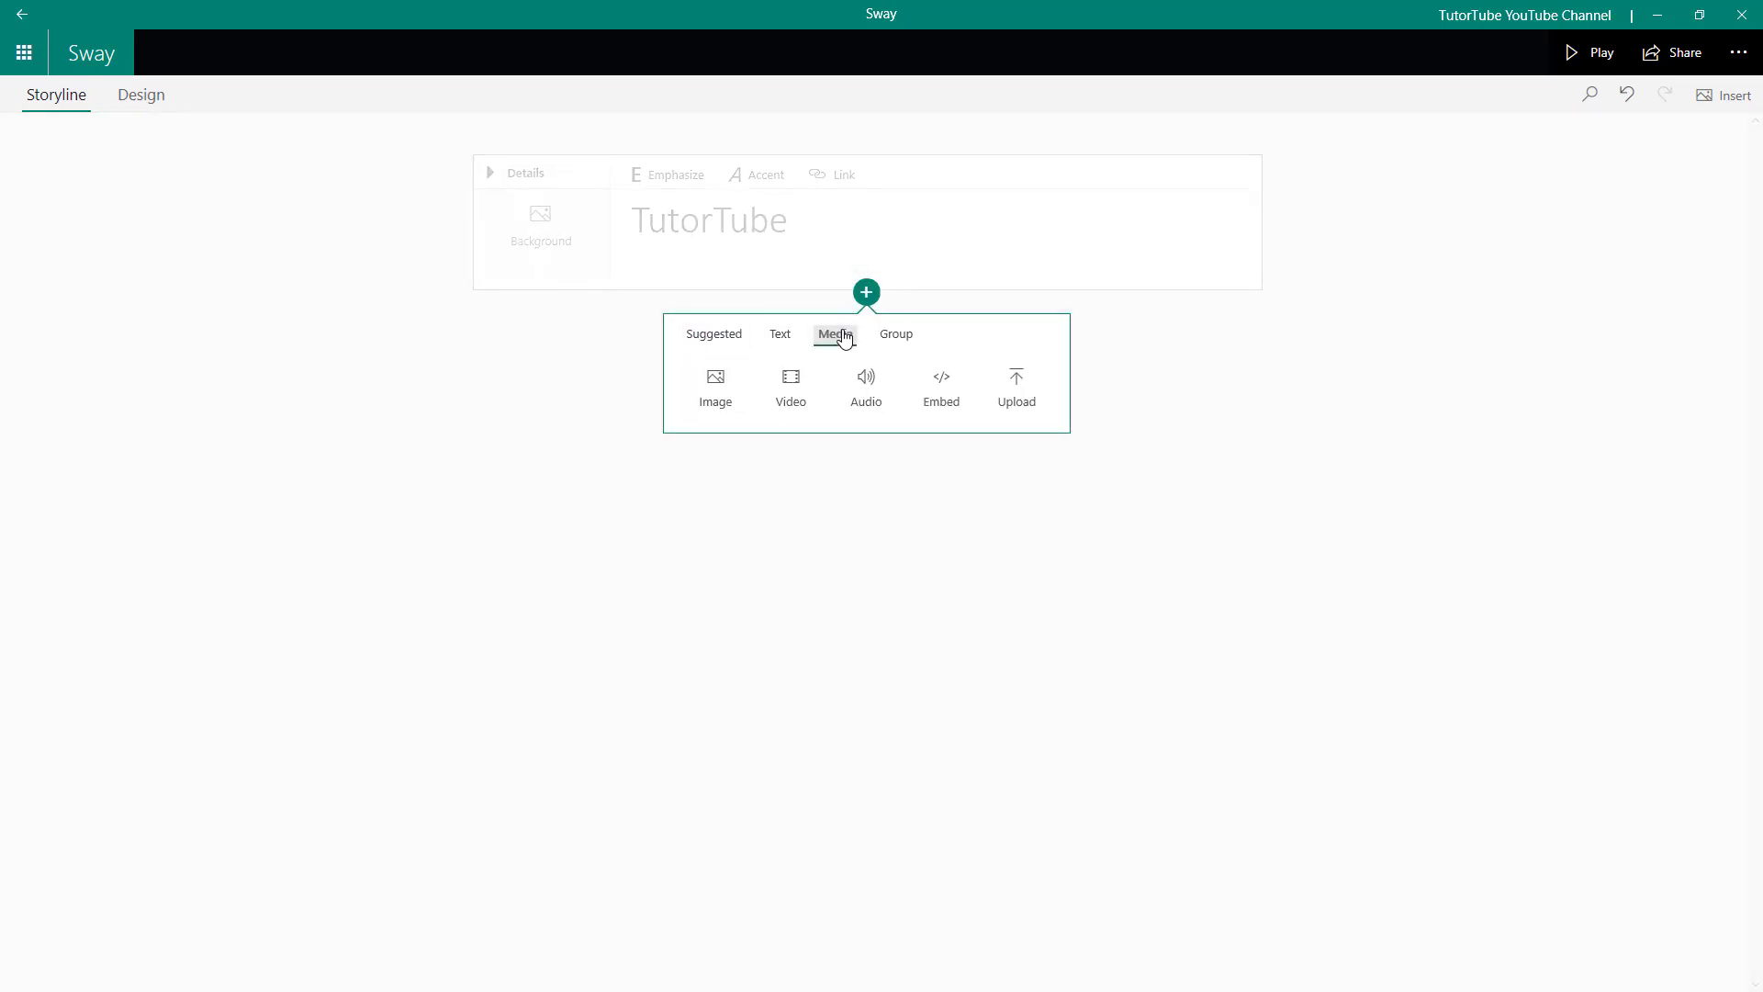
left_click(721, 337)
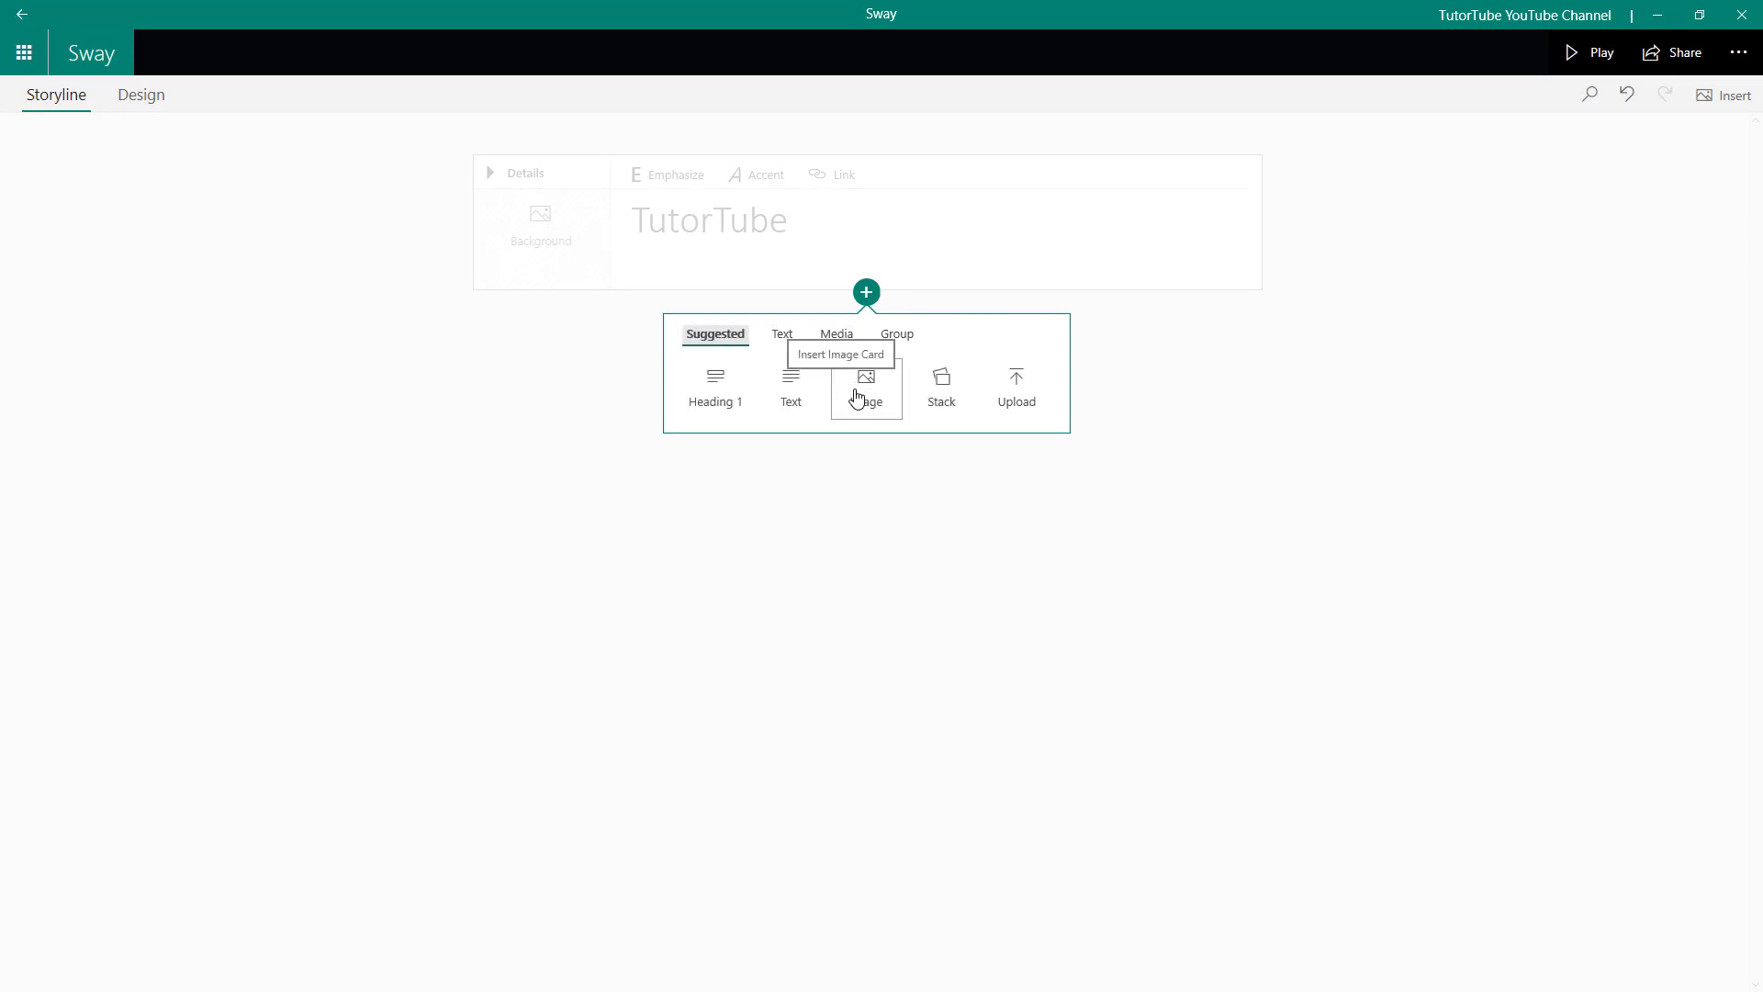
left_click(835, 336)
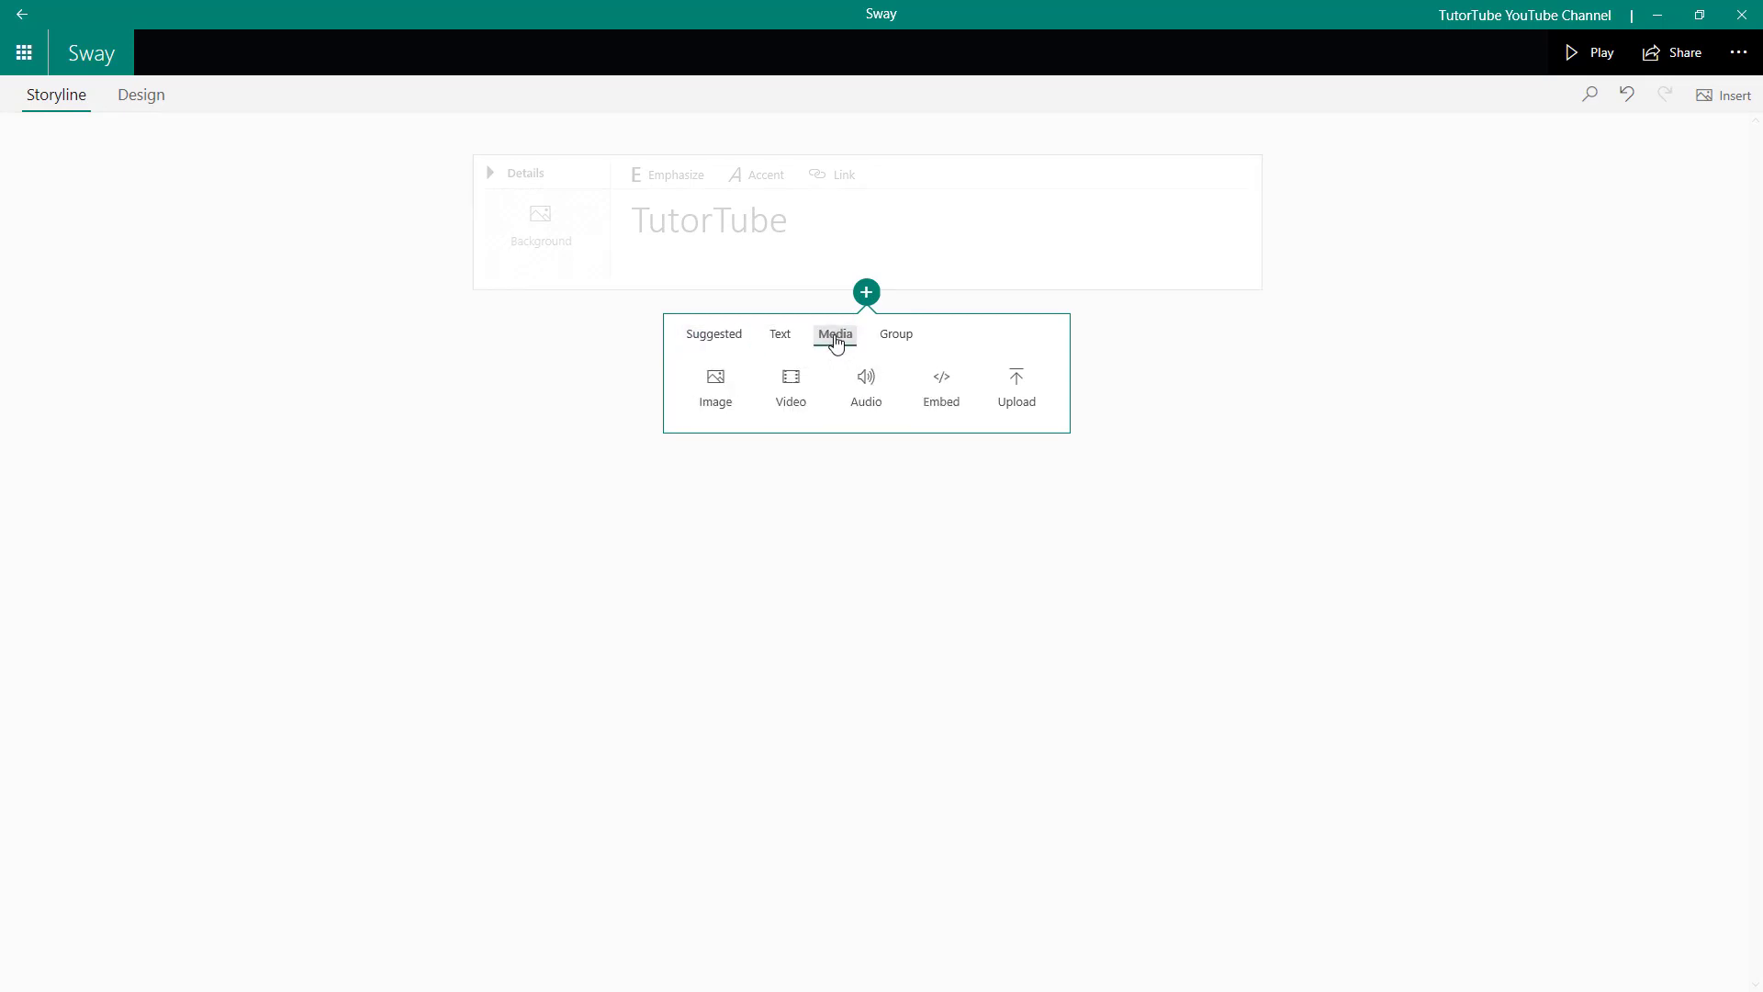
left_click(721, 395)
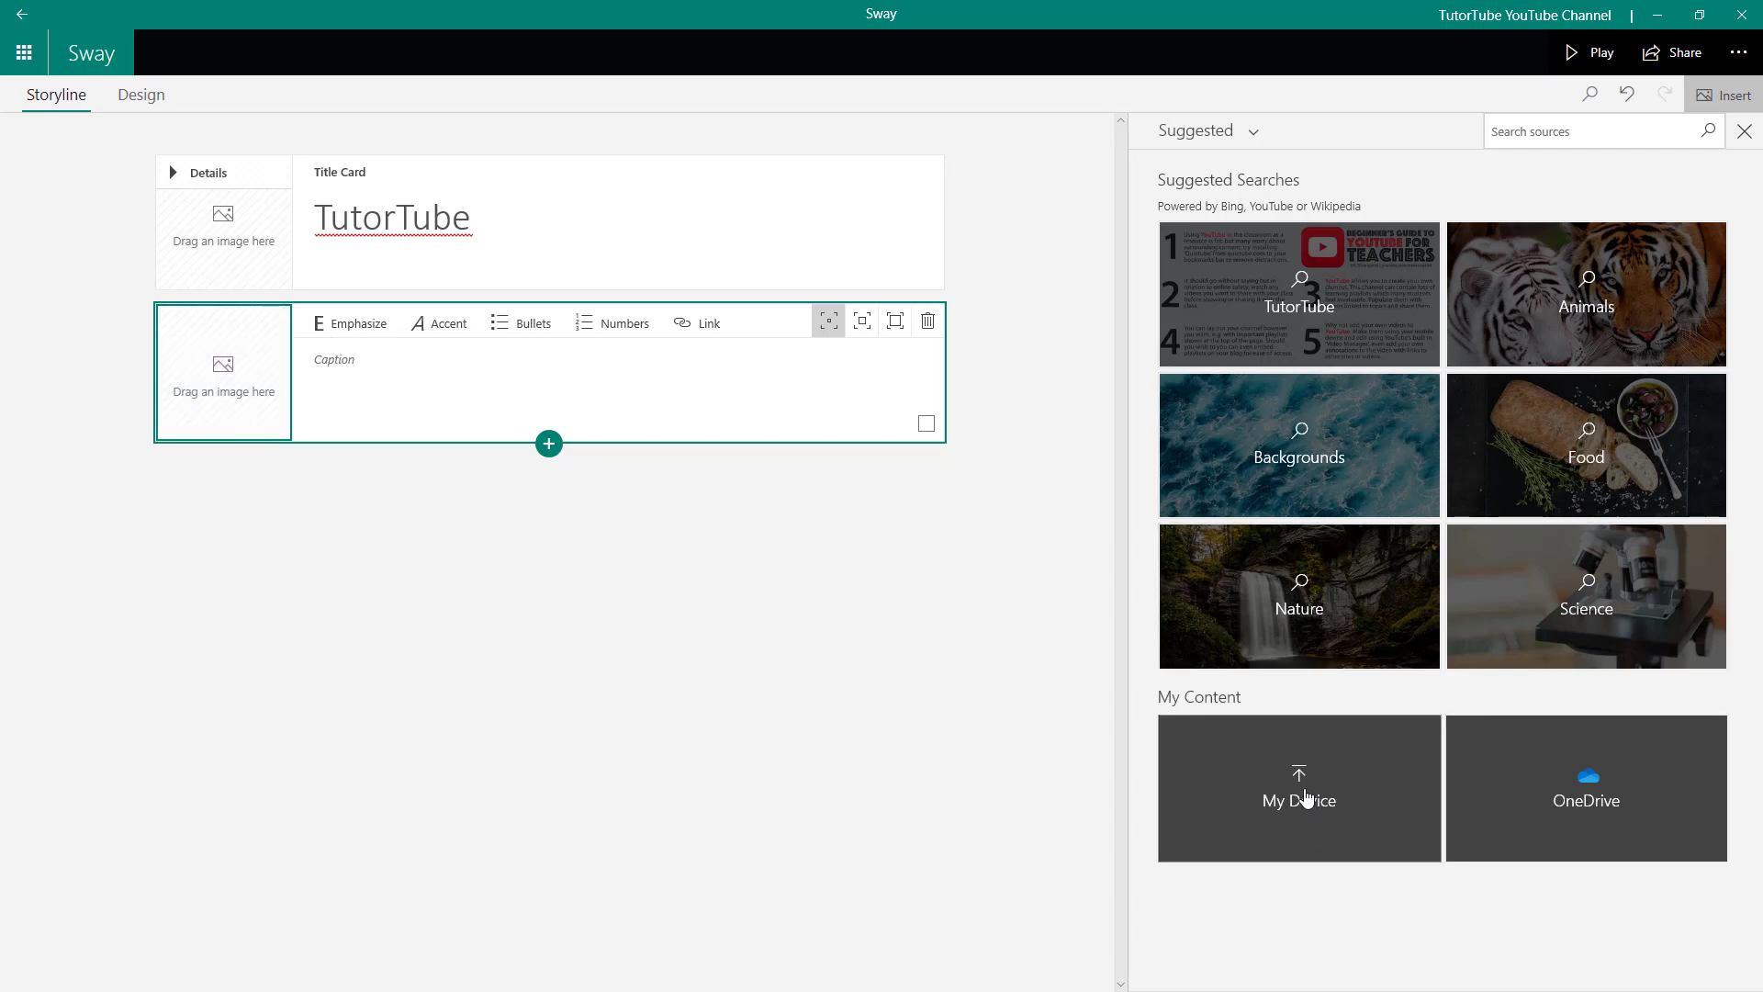
Step: Upload the sunset photo 21.jpg from this computer into the image card
left_click(1246, 138)
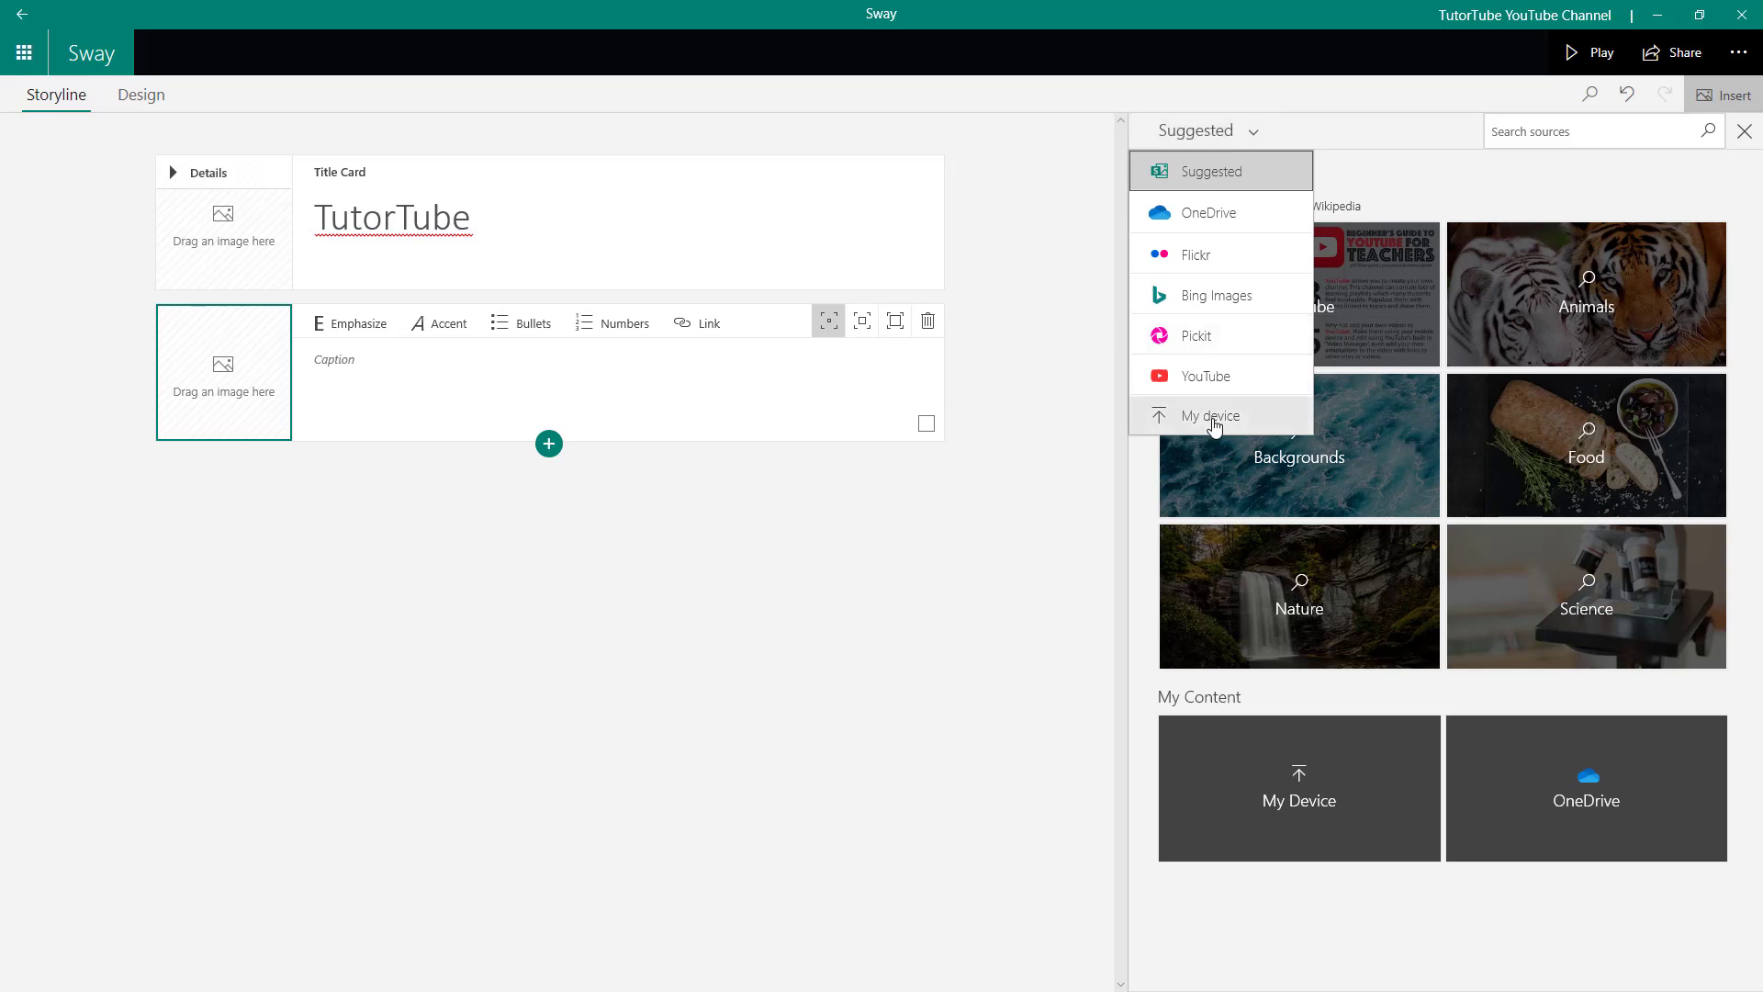
left_click(1284, 909)
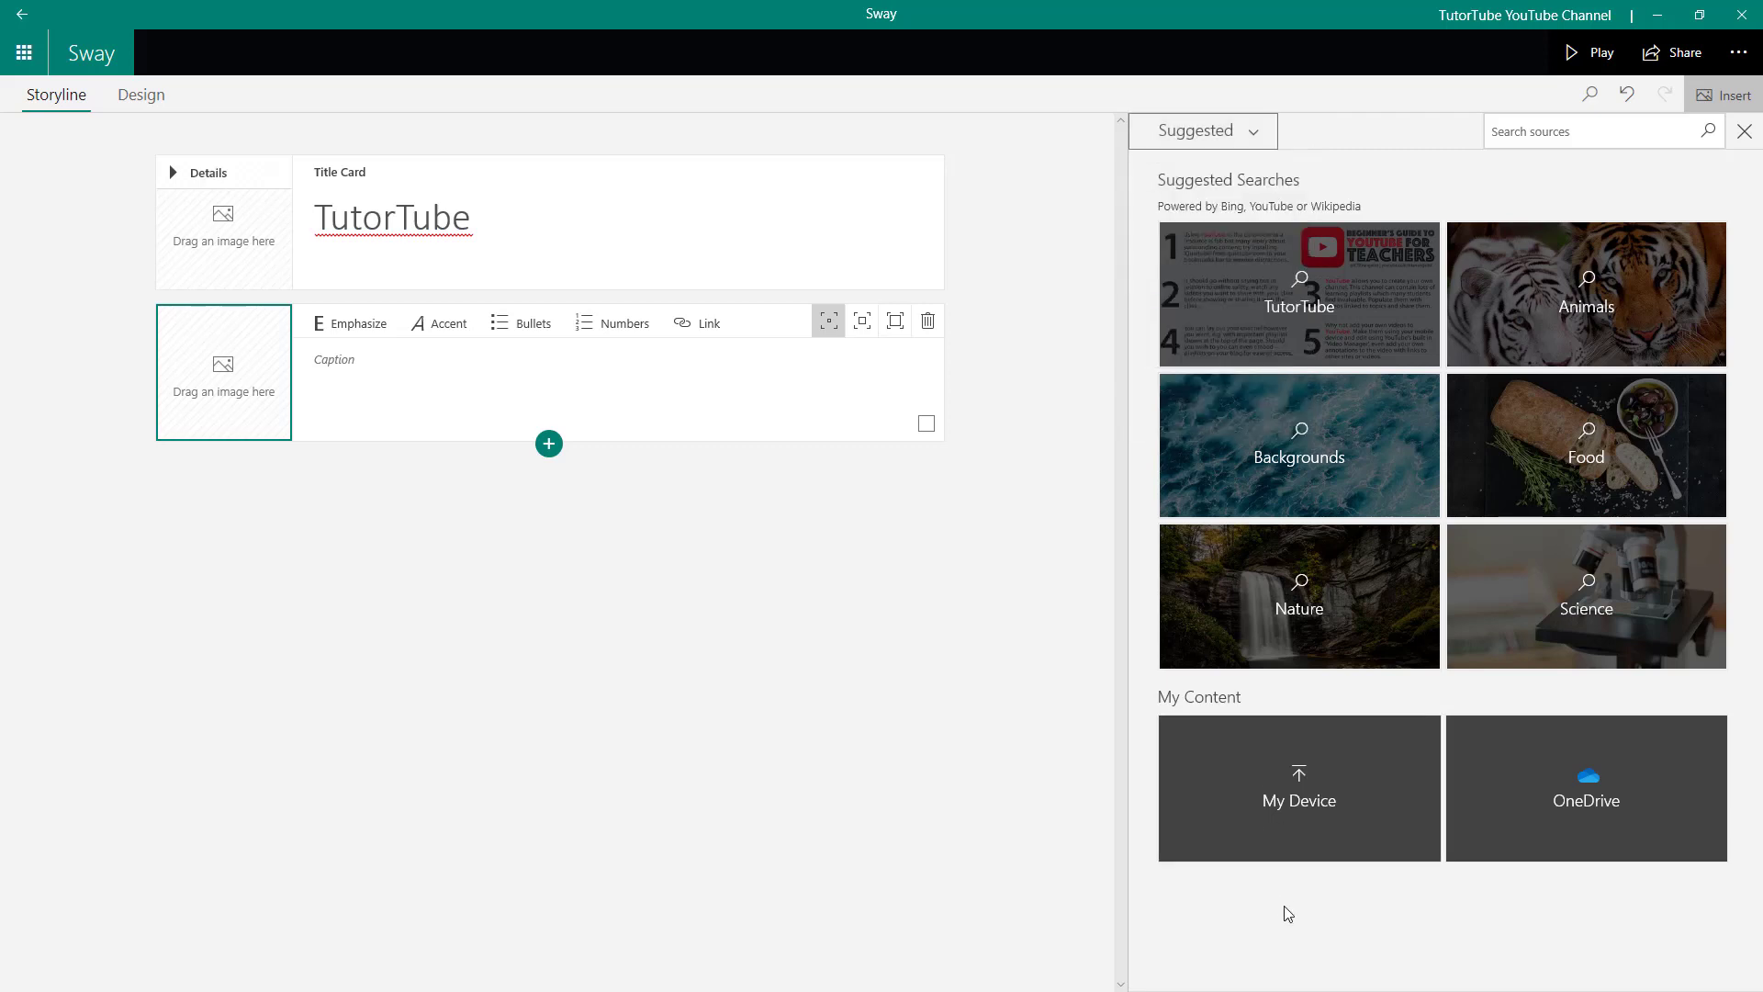
left_click(1296, 790)
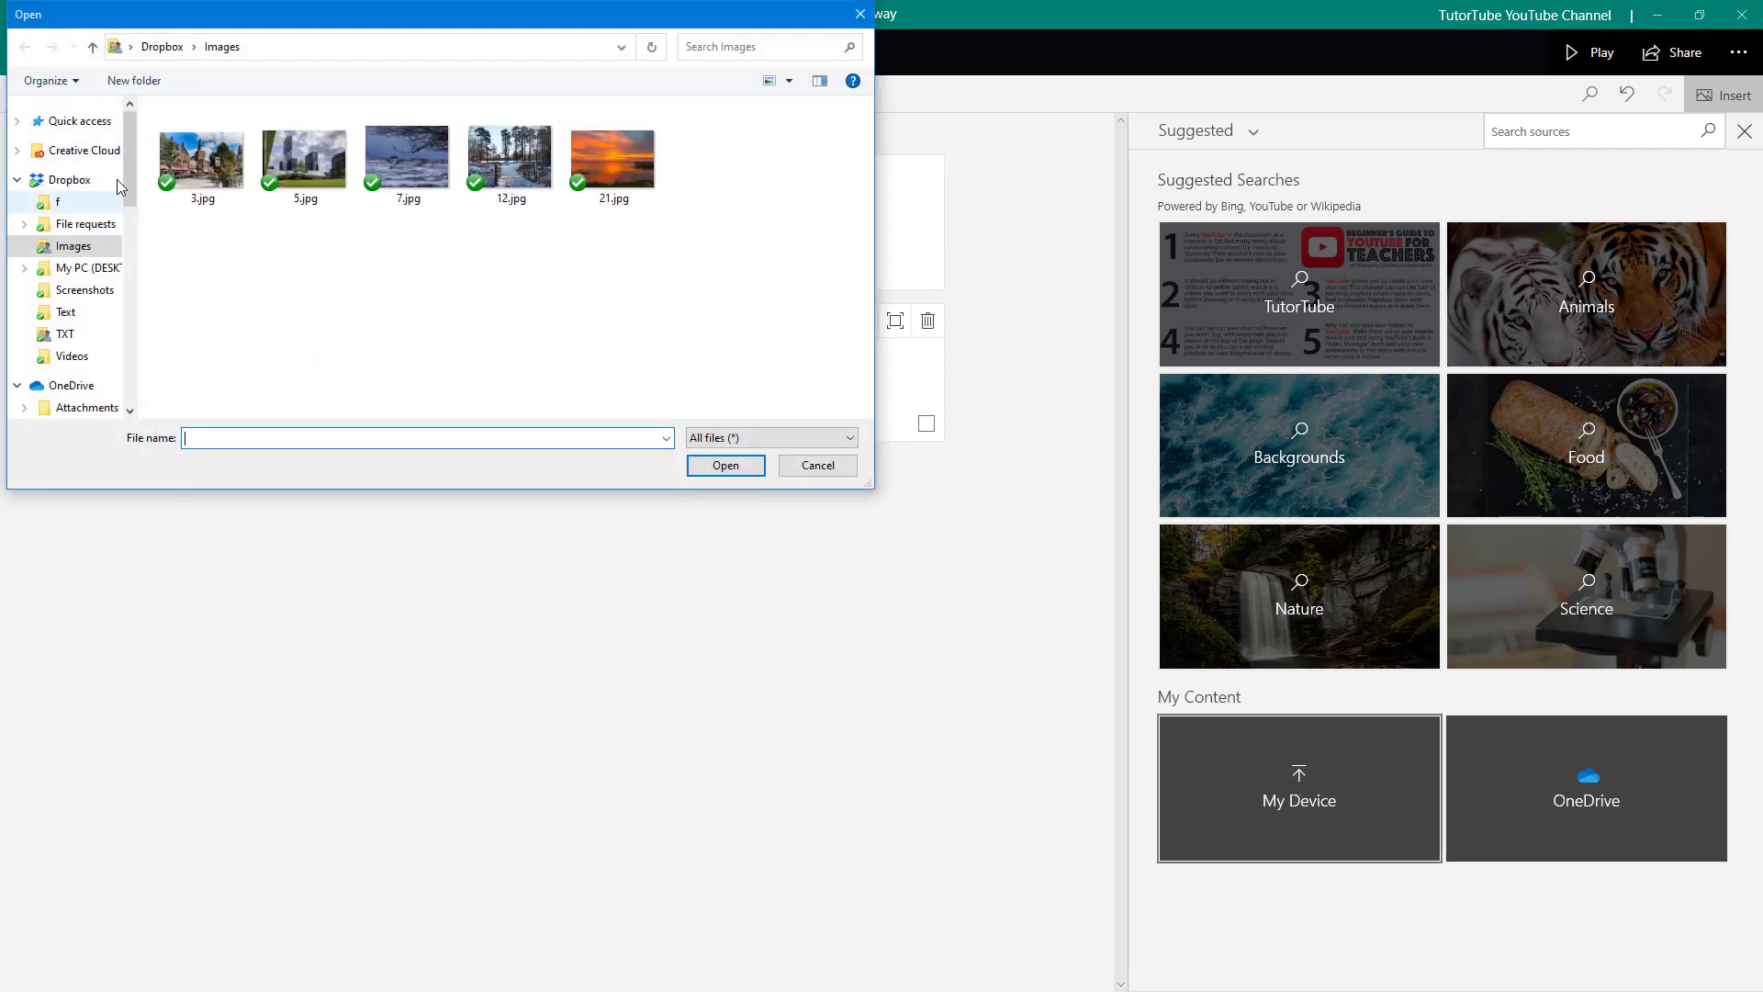
left_click(614, 180)
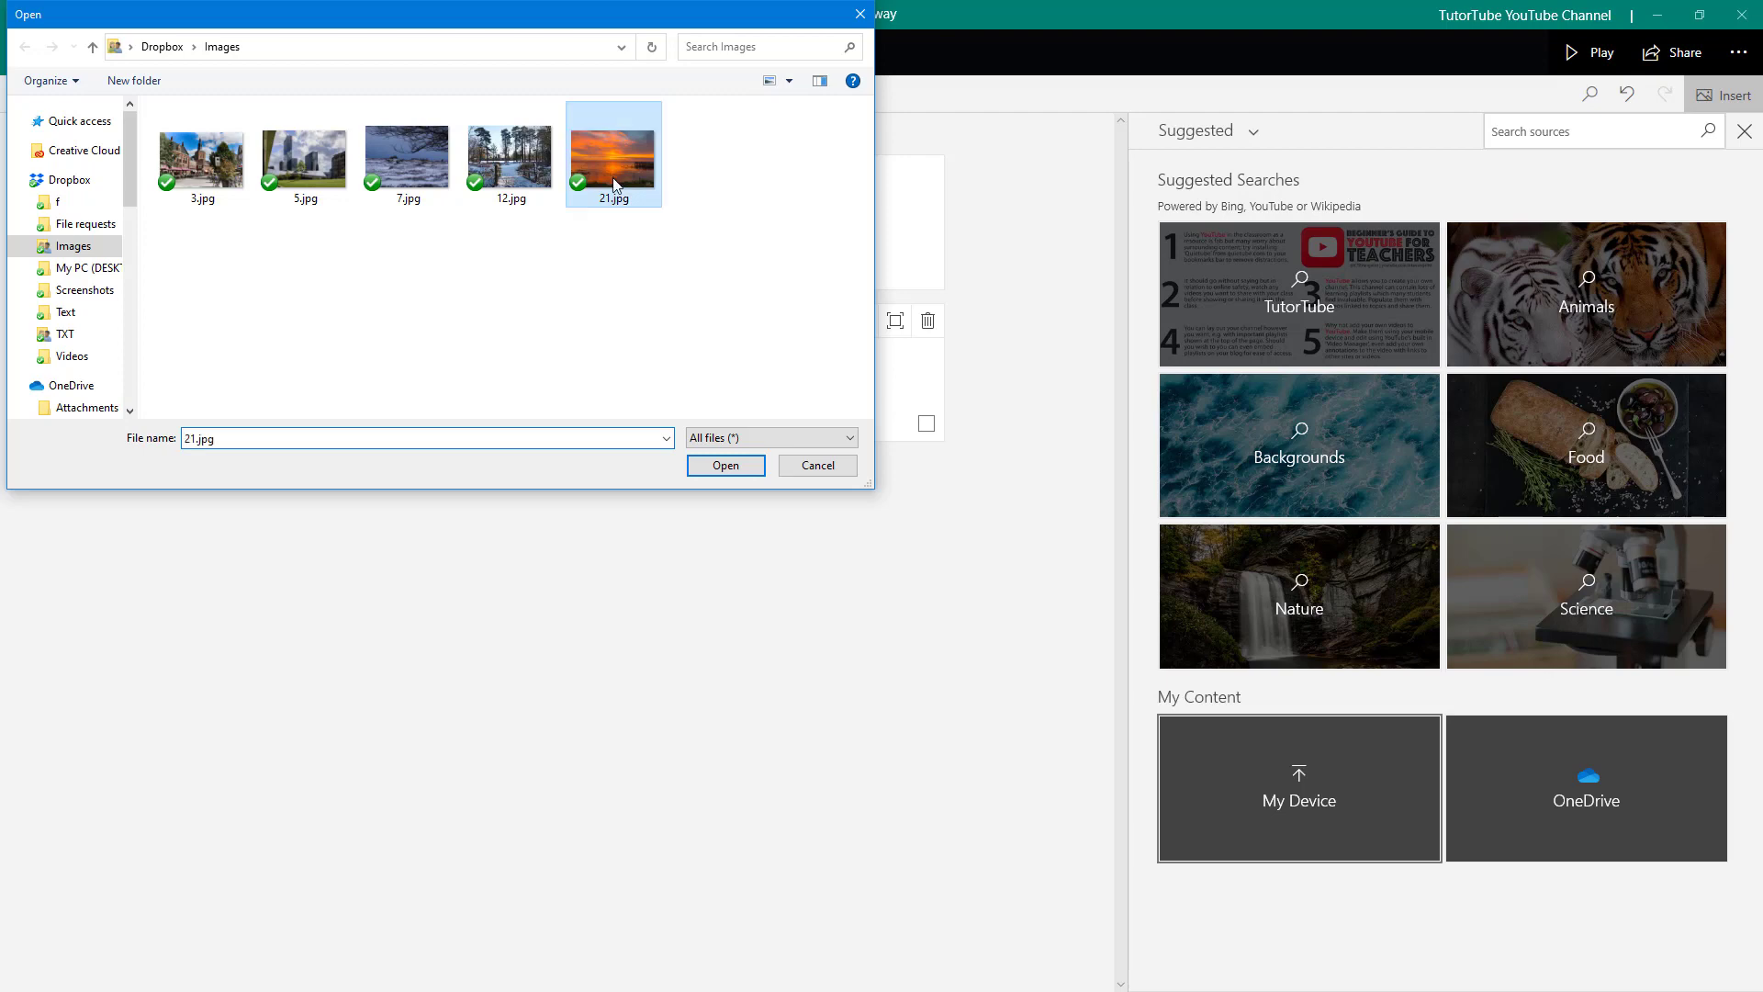
left_click(742, 466)
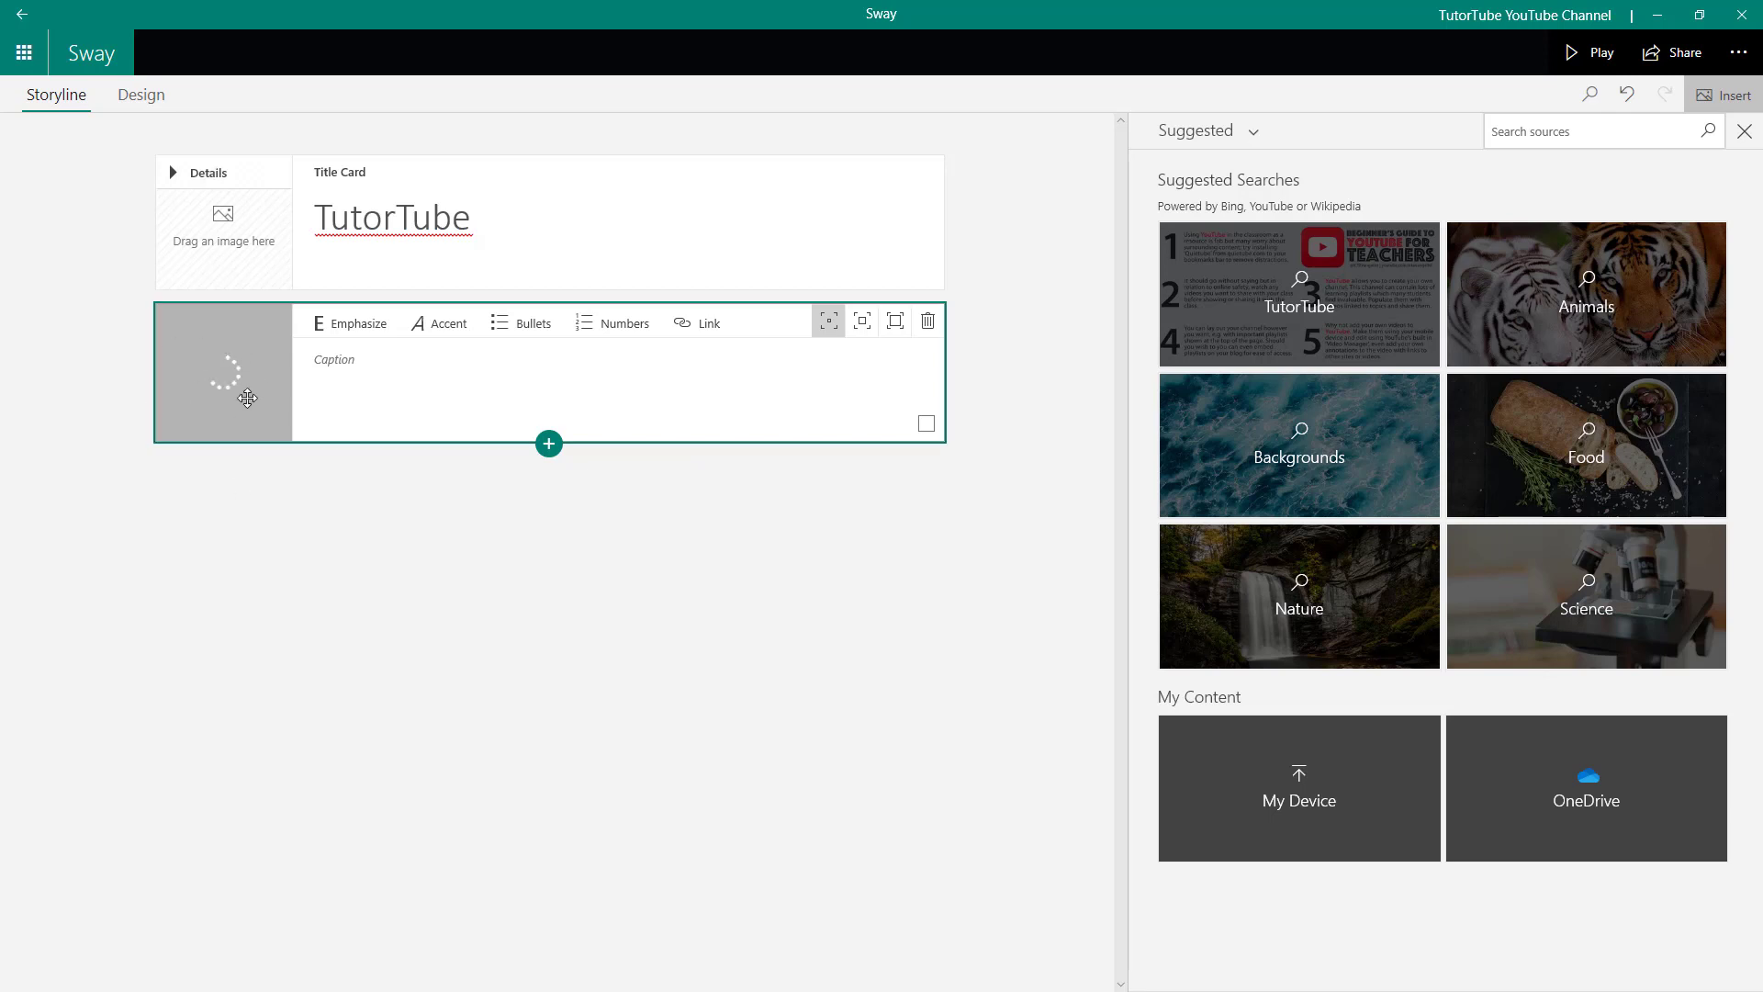
Step: Caption the photo 'Sunset Scenery', correcting the 'Surset' typo, and preview the design
left_click(375, 369)
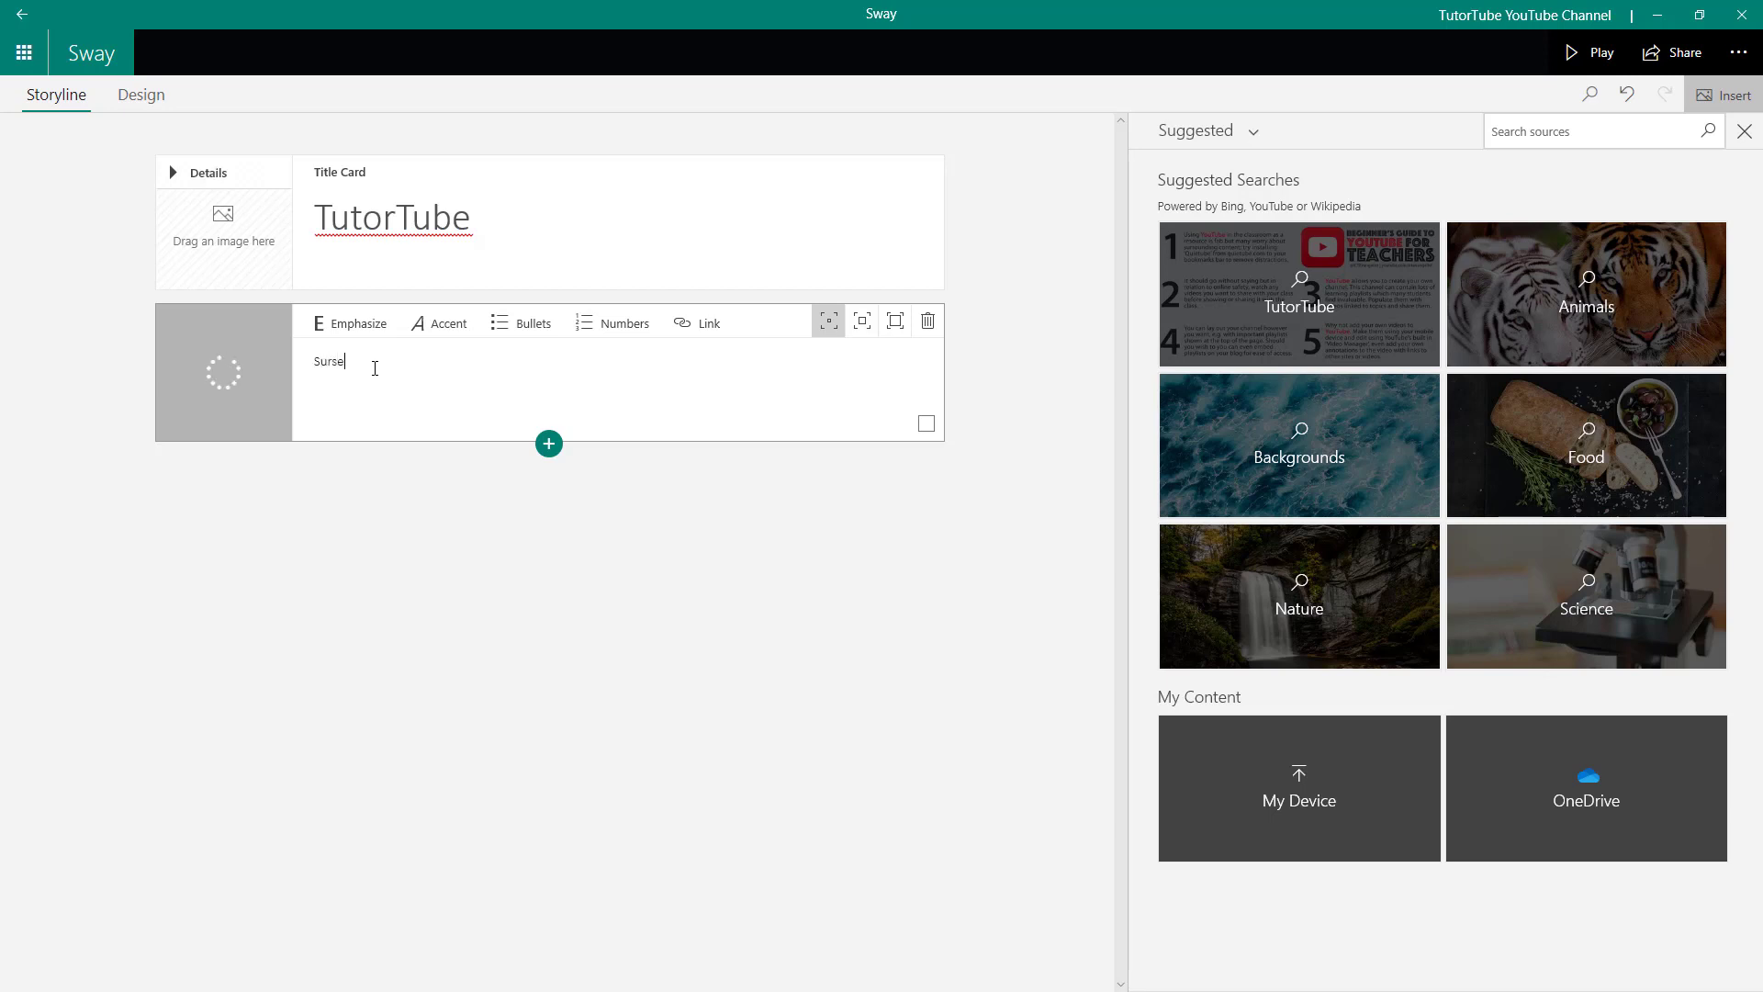
type("ry")
right_click(332, 367)
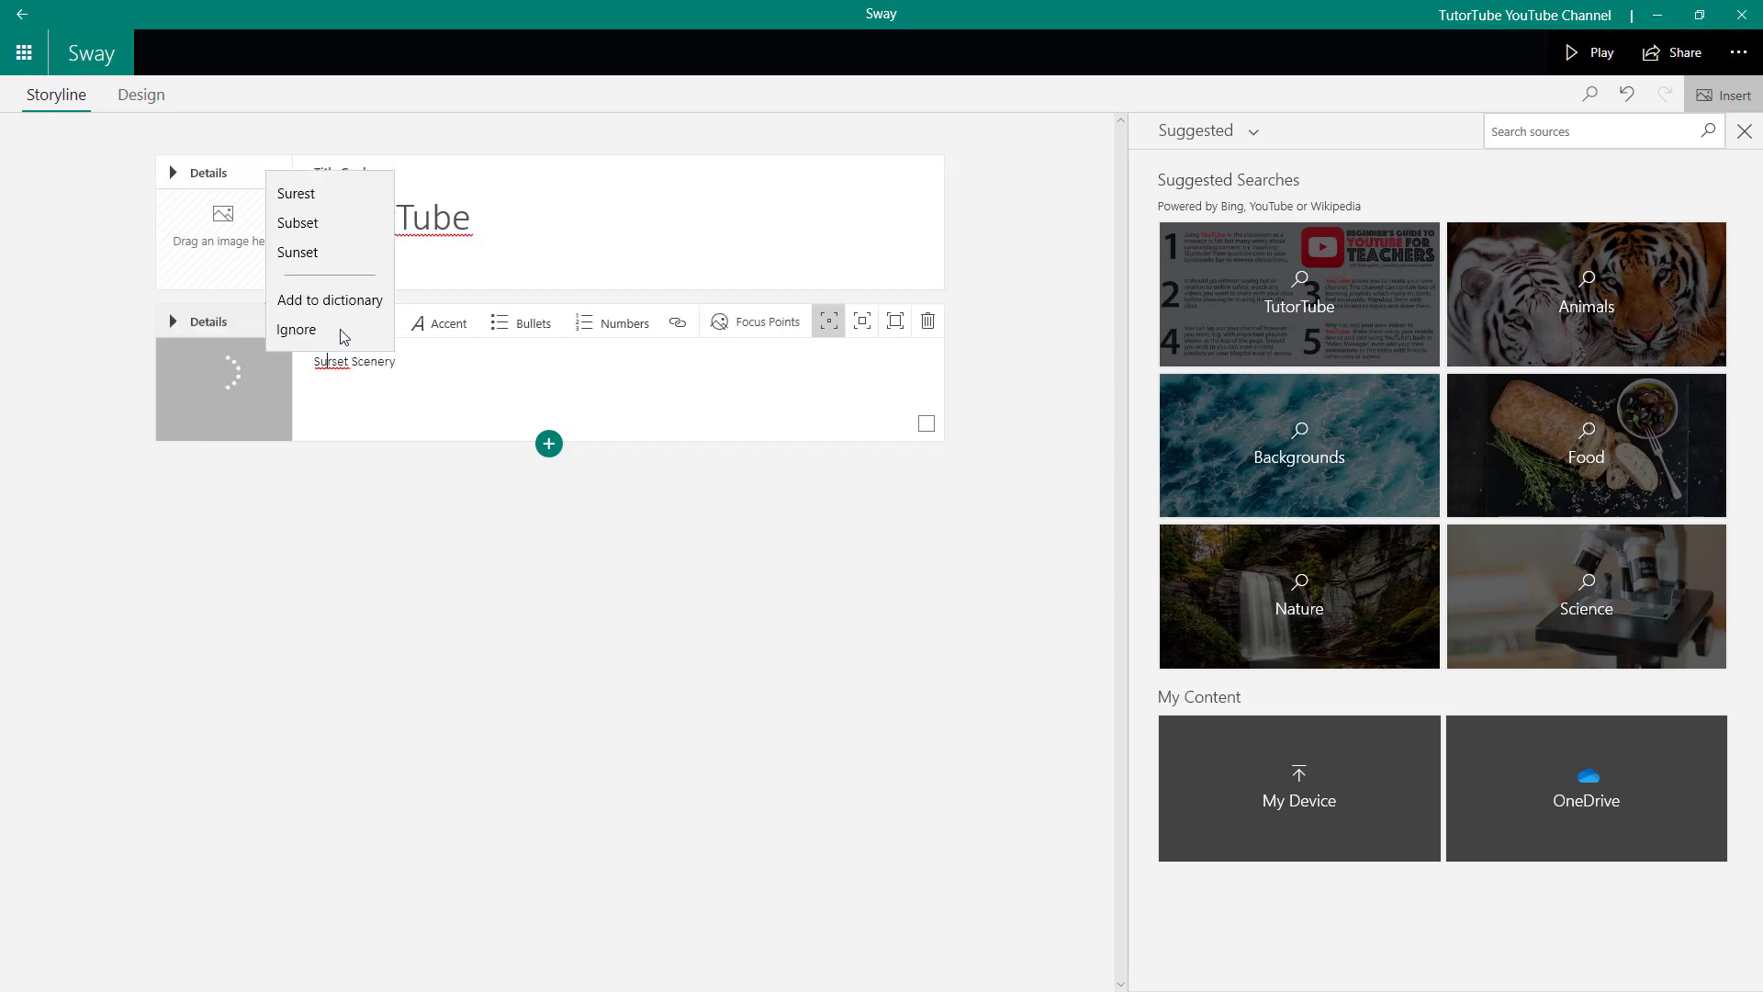
left_click(338, 251)
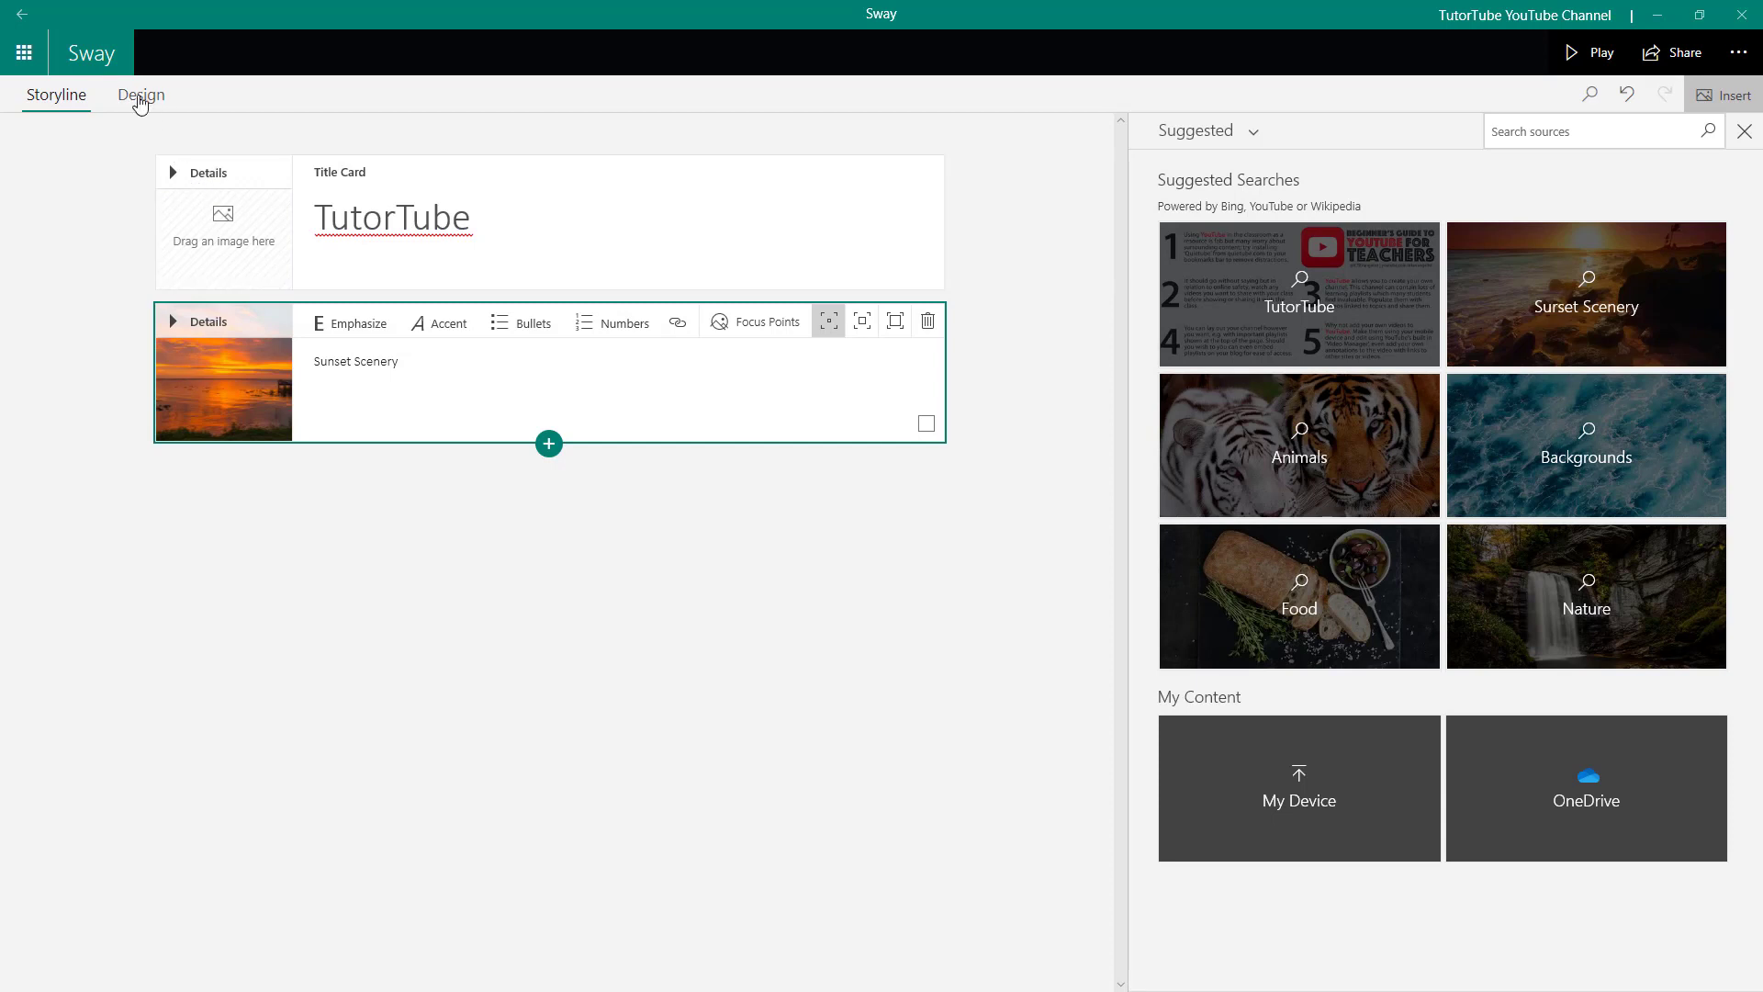
left_click(137, 95)
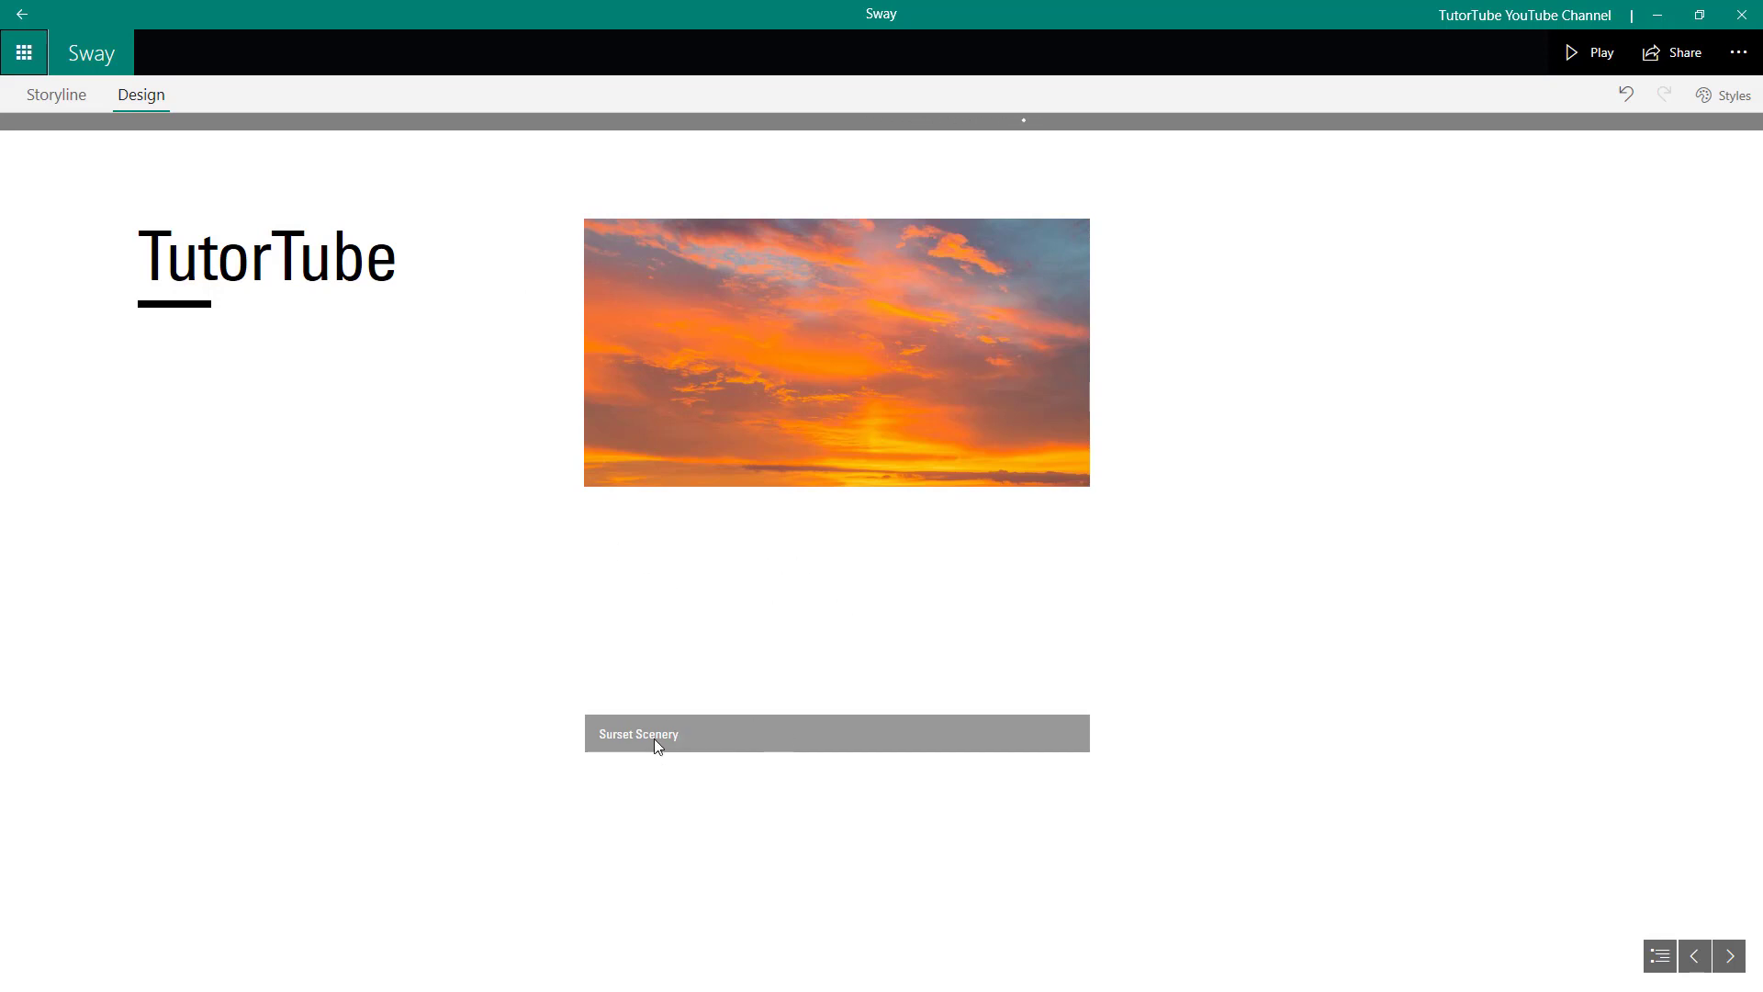
left_click_drag(639, 732, 712, 729)
left_click(1262, 482)
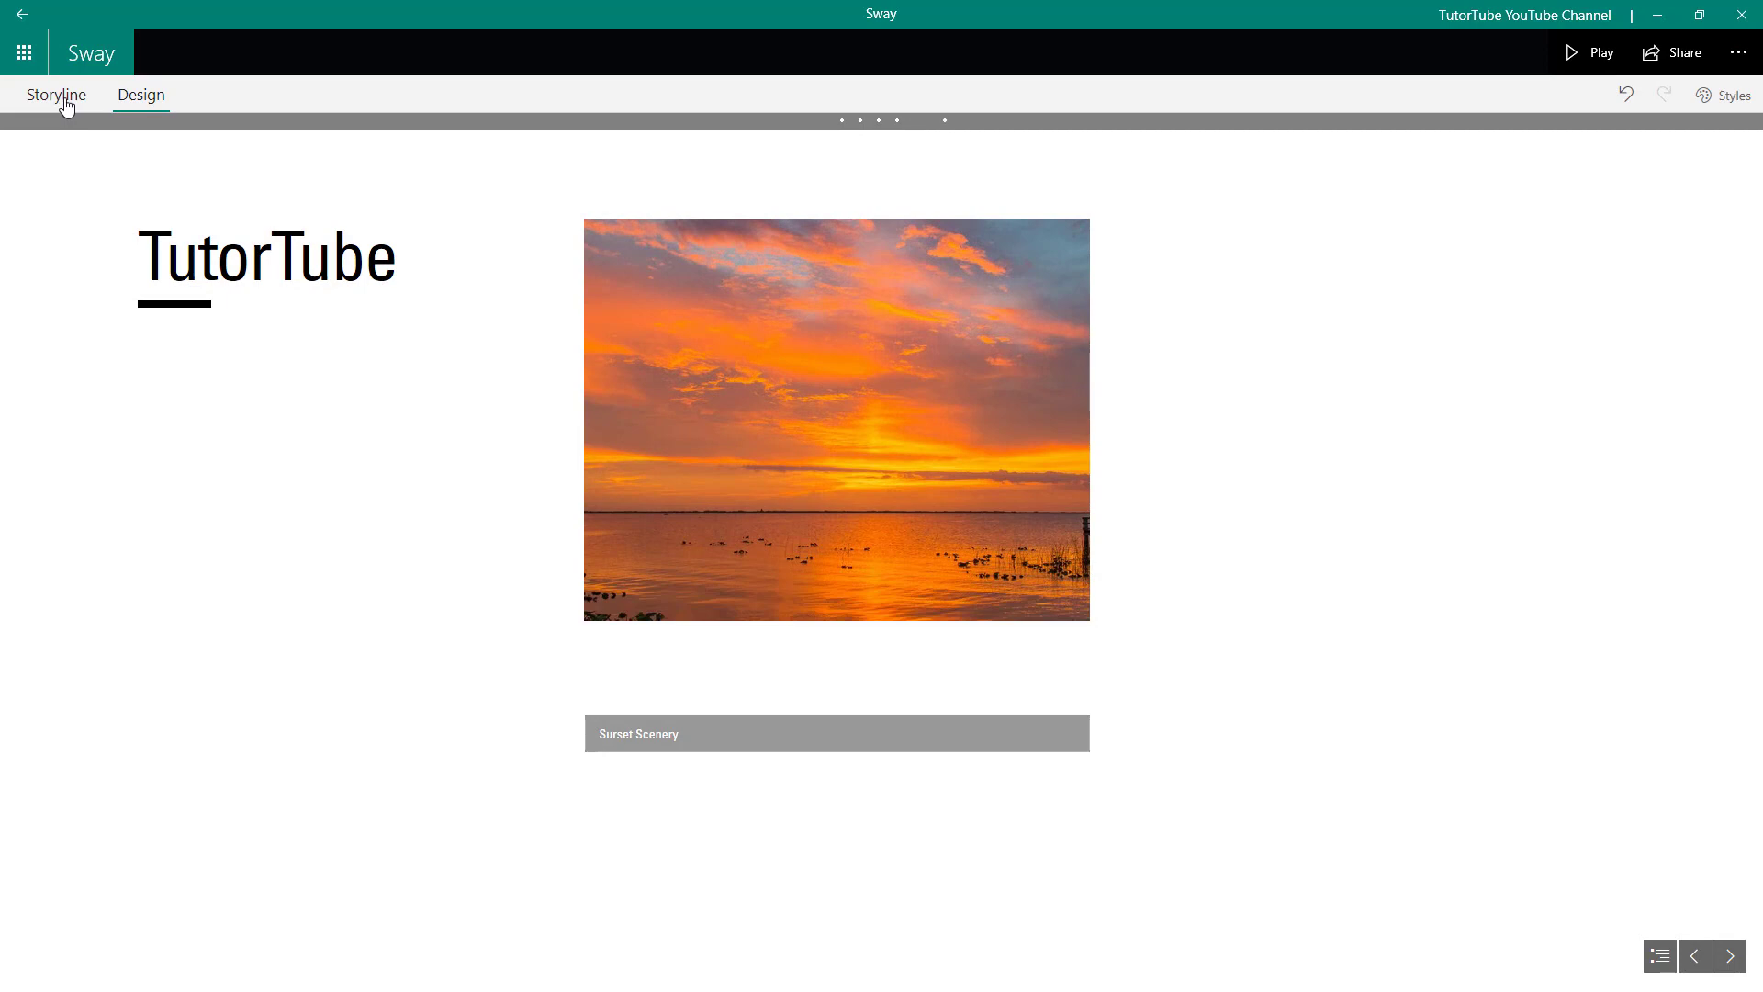
left_click(56, 96)
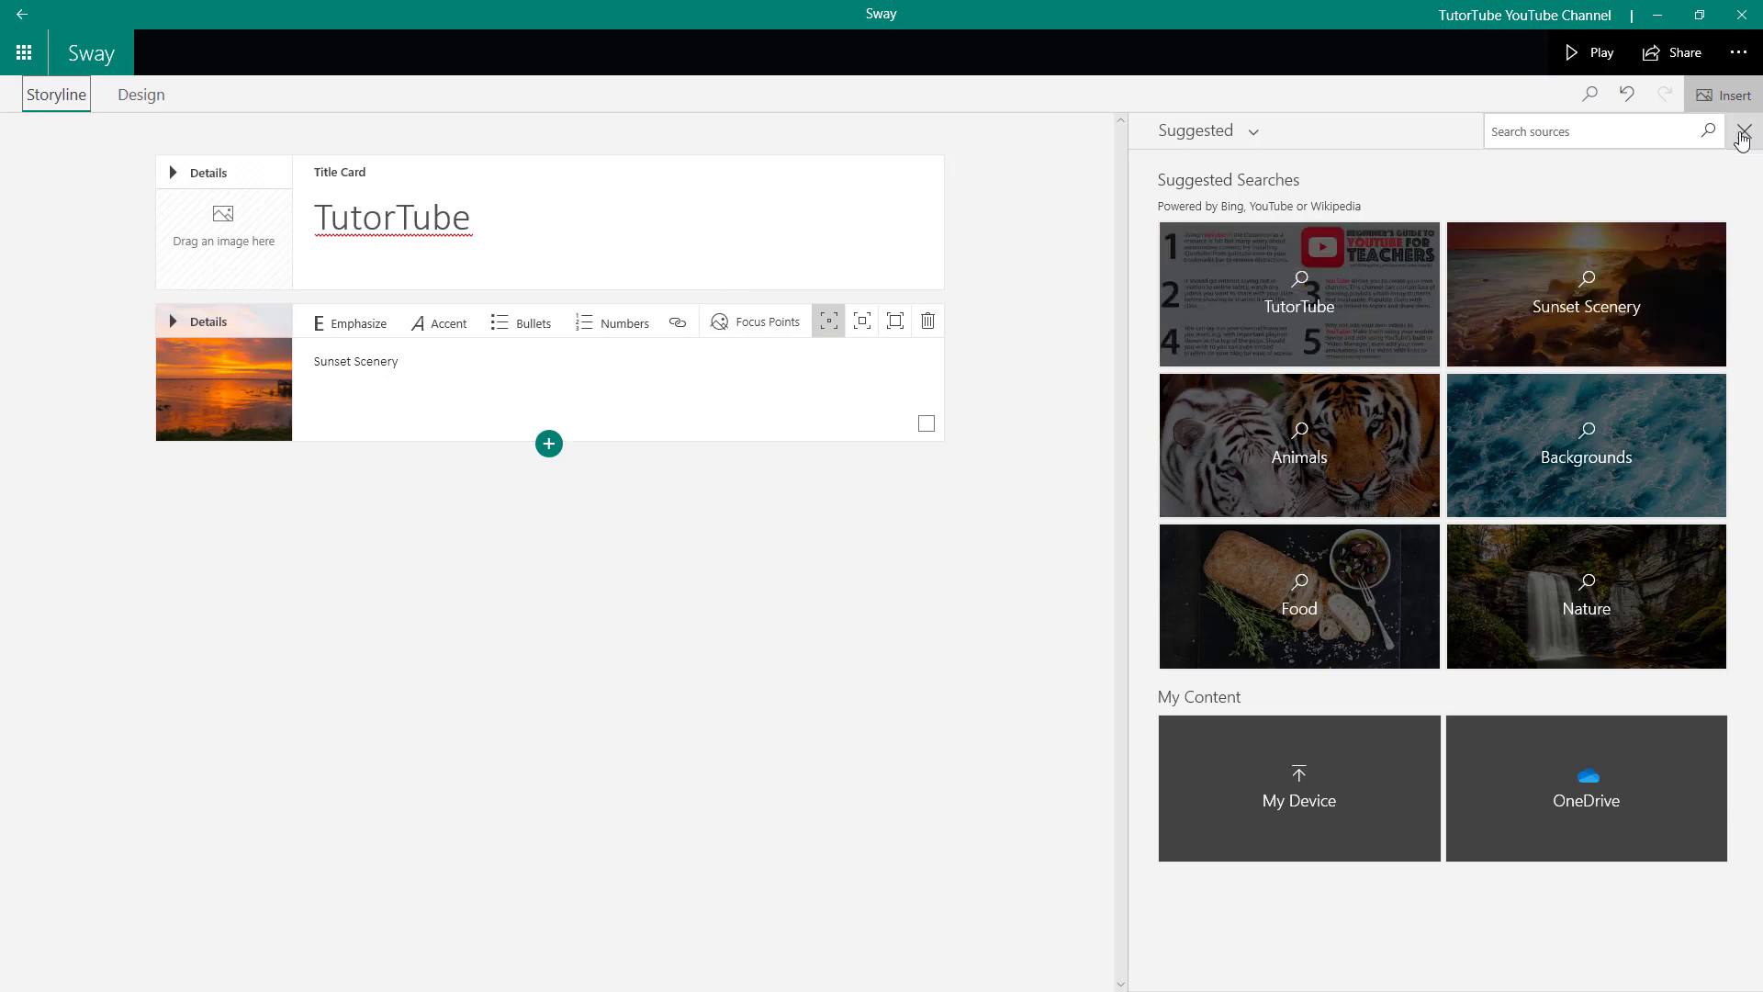
Step: Preview the image card's design with Subtle, then Moderate emphasis
left_click(1742, 136)
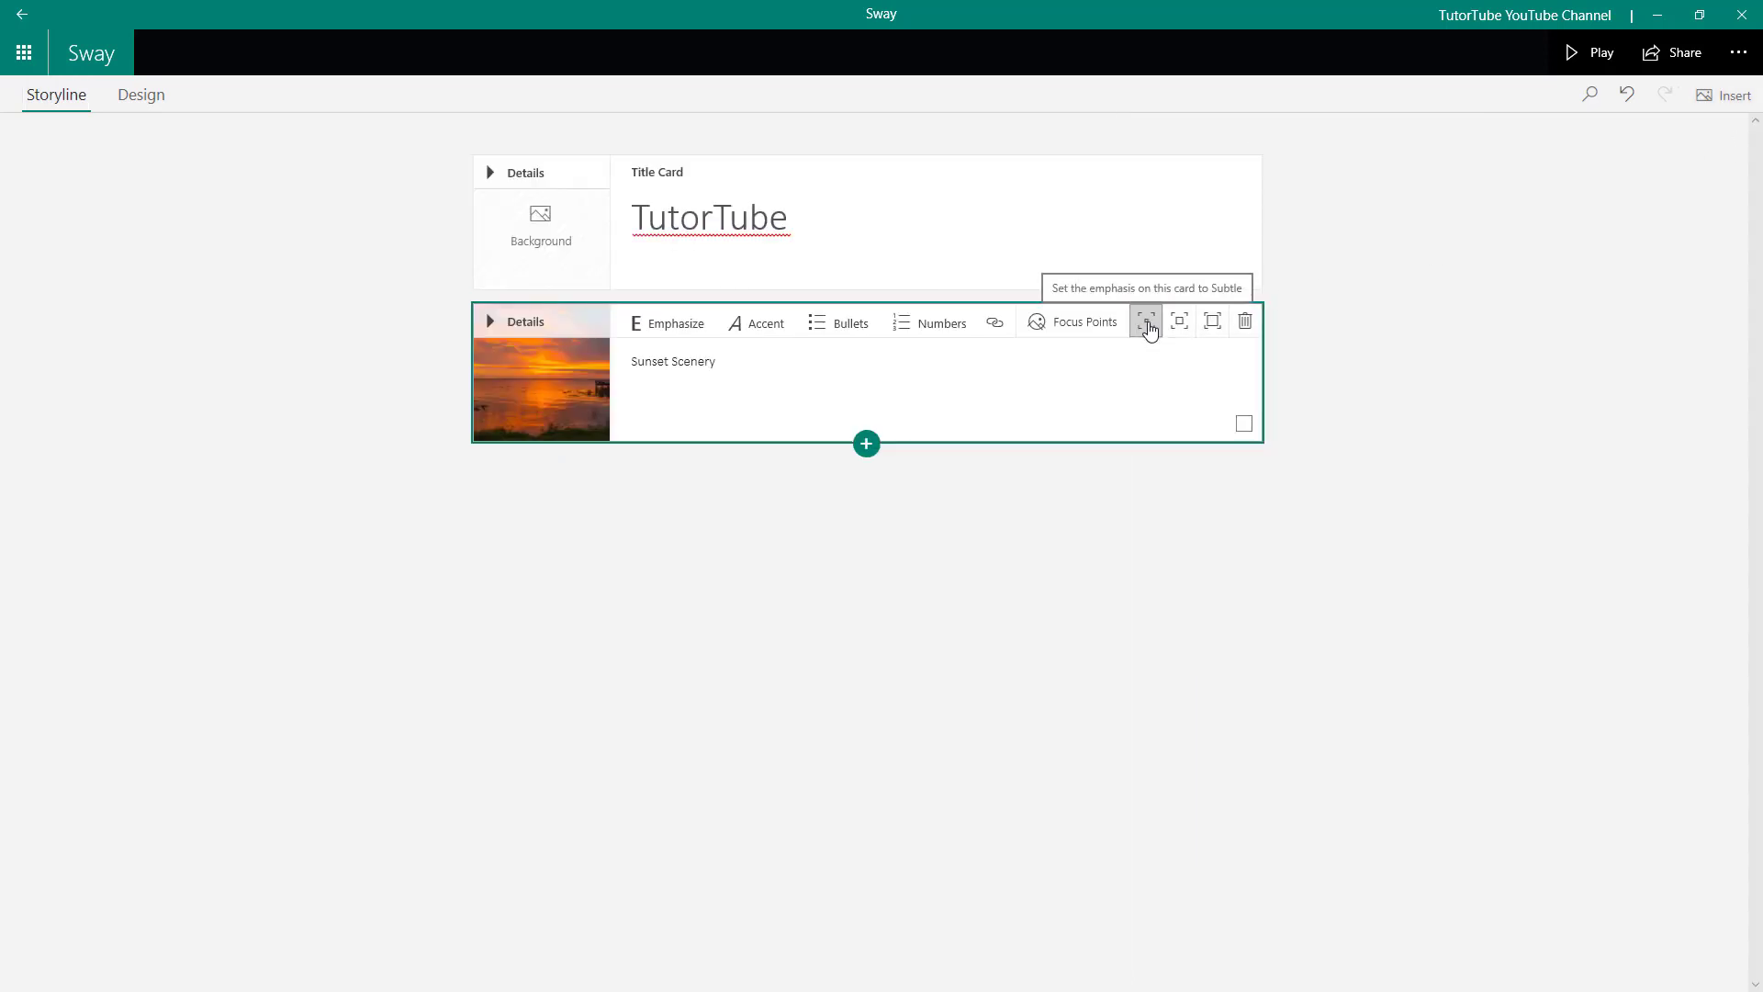
left_click(1150, 331)
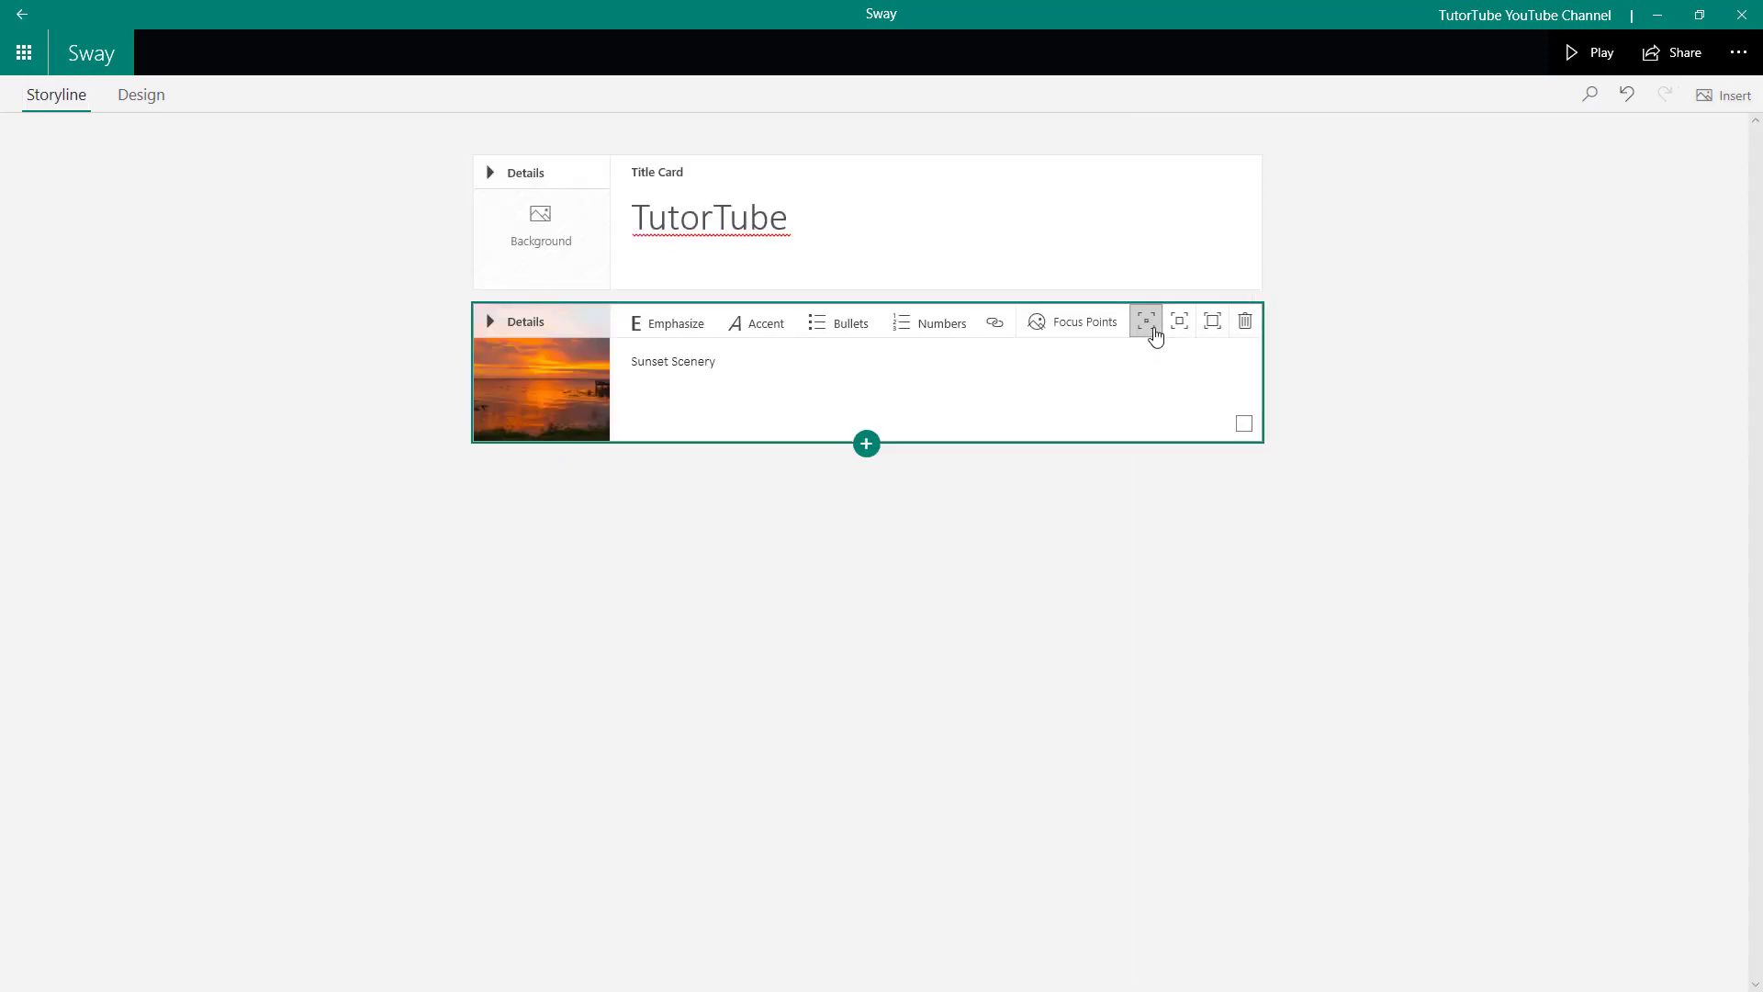
left_click(142, 99)
left_click(24, 108)
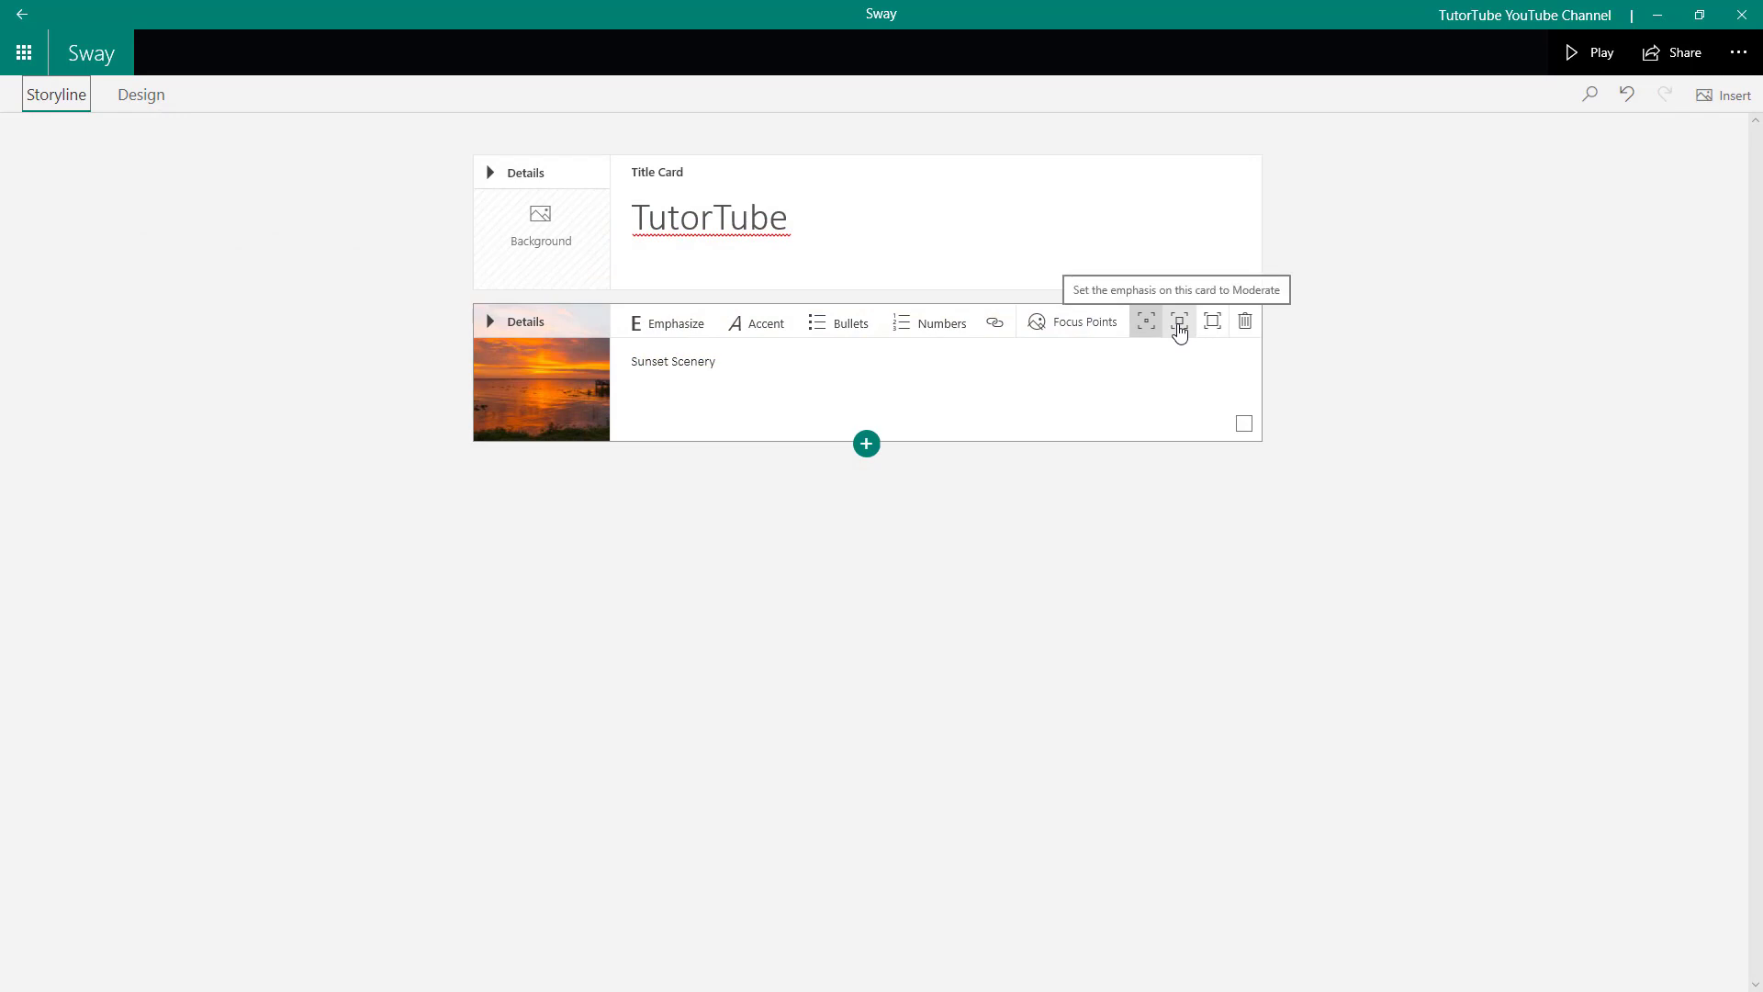
left_click(1180, 330)
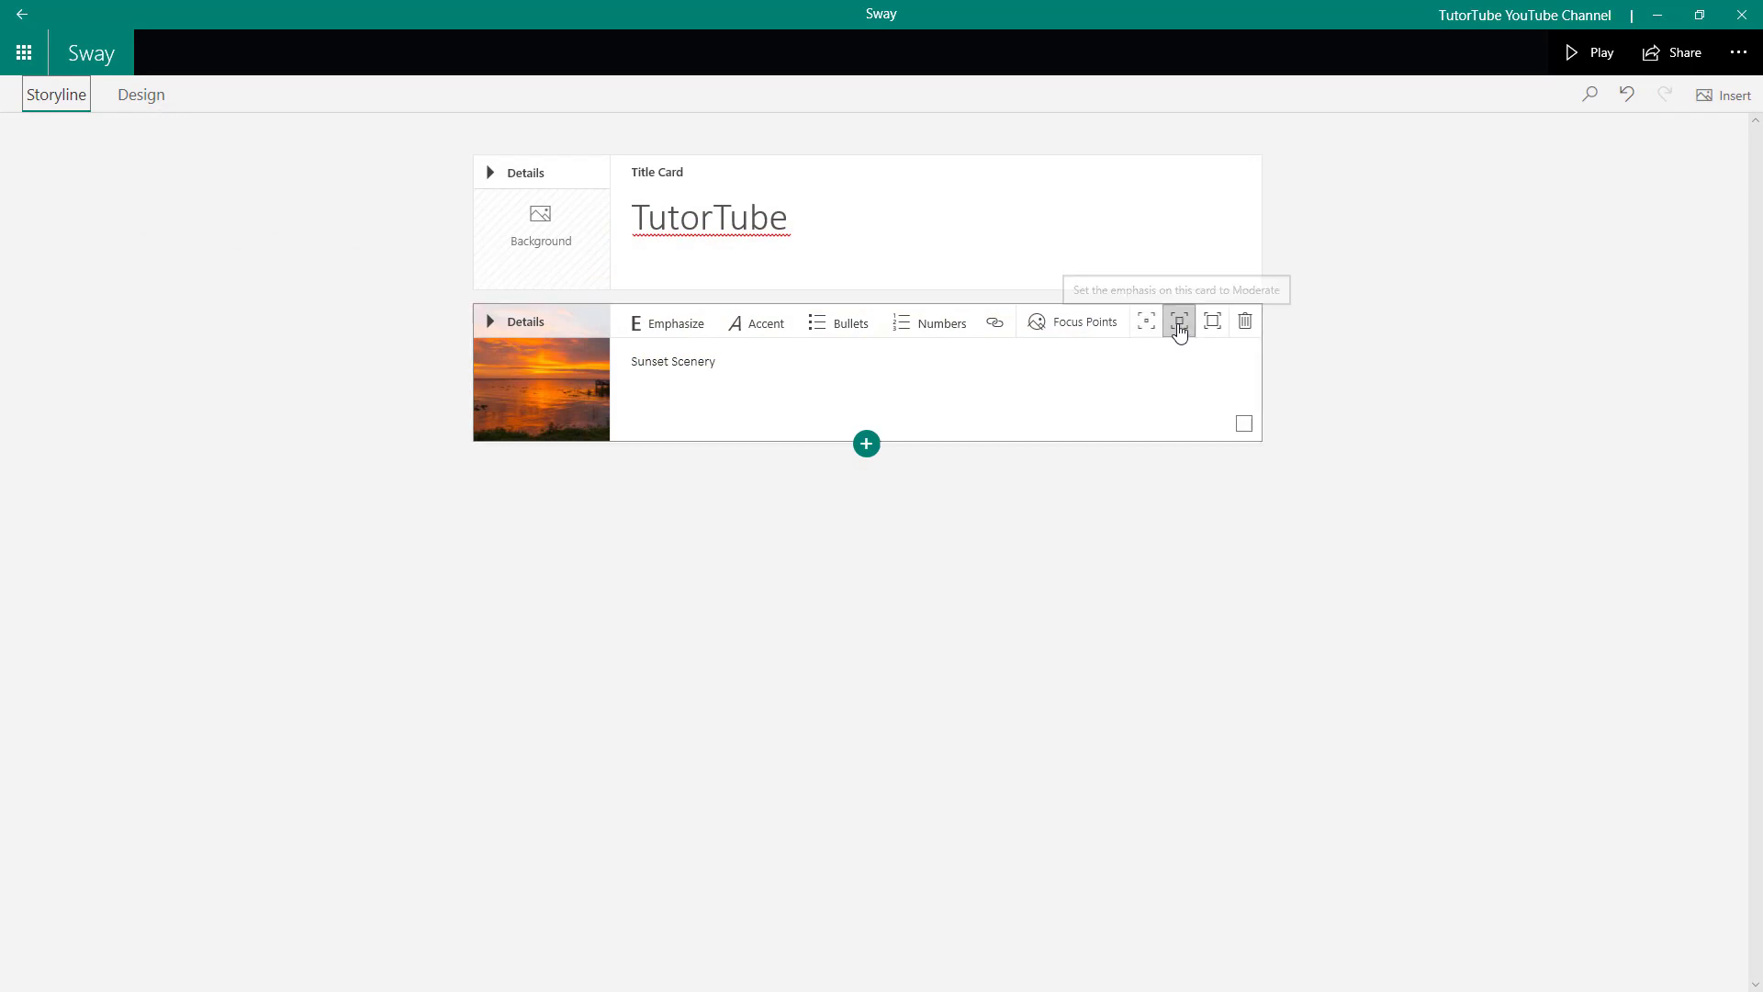
left_click(143, 103)
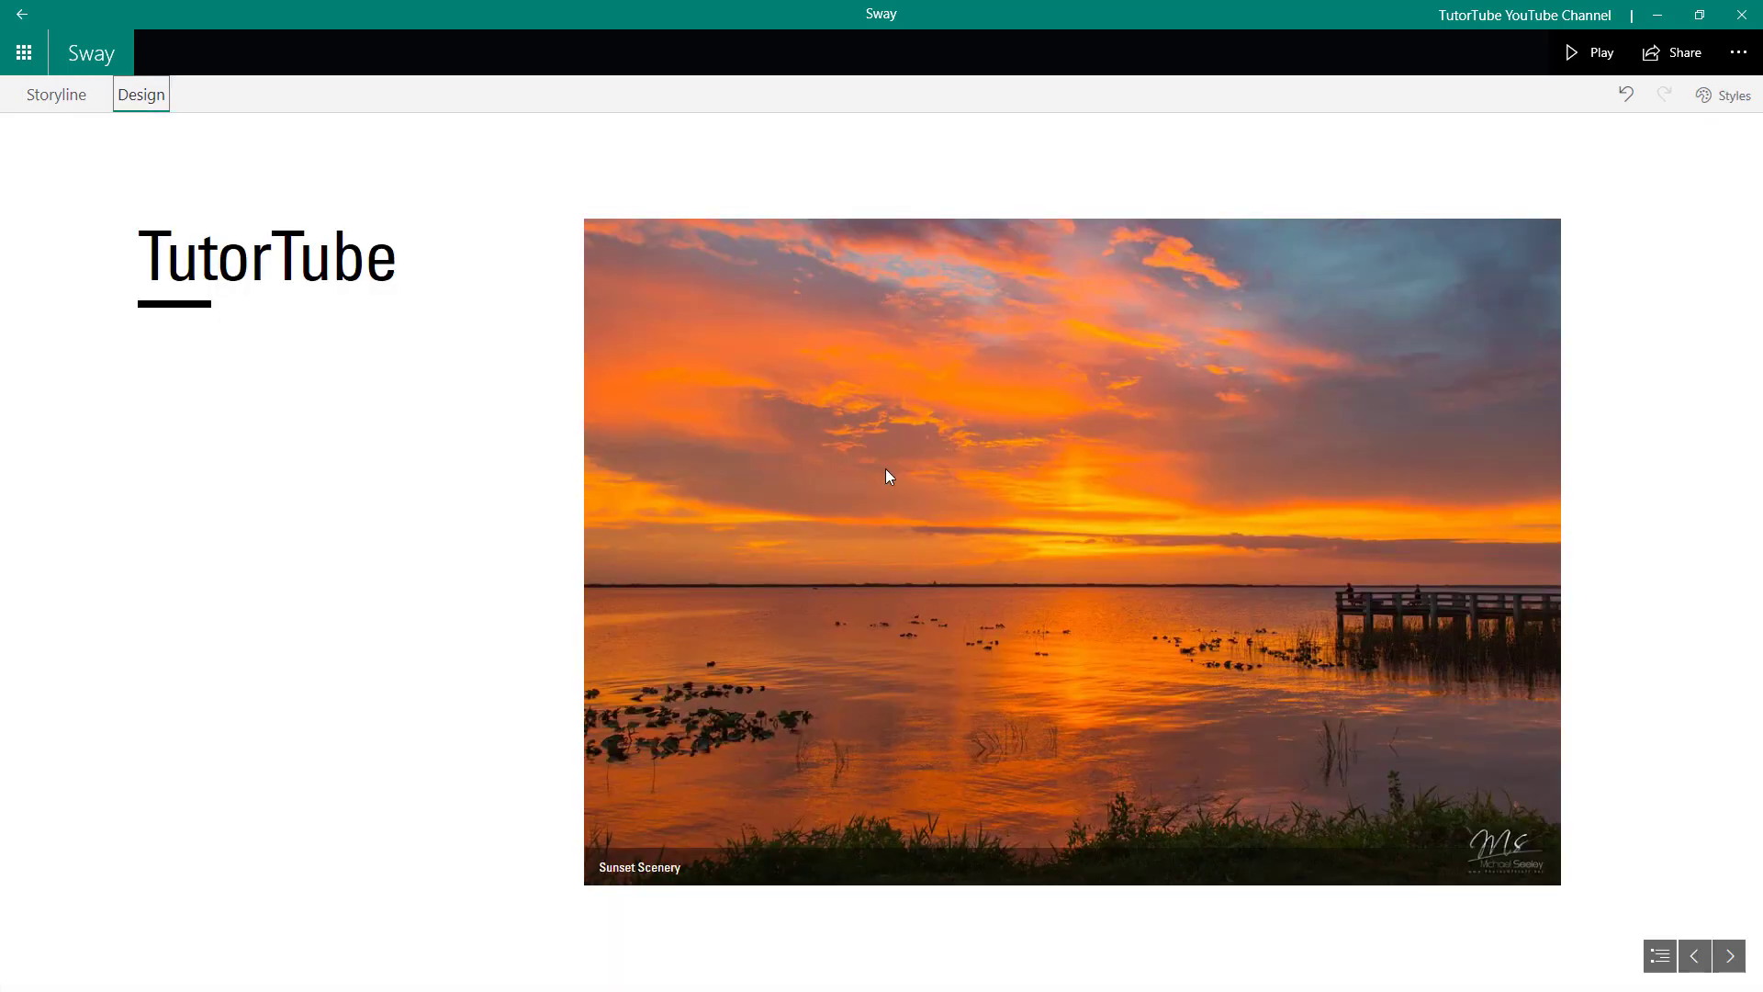
left_click(62, 99)
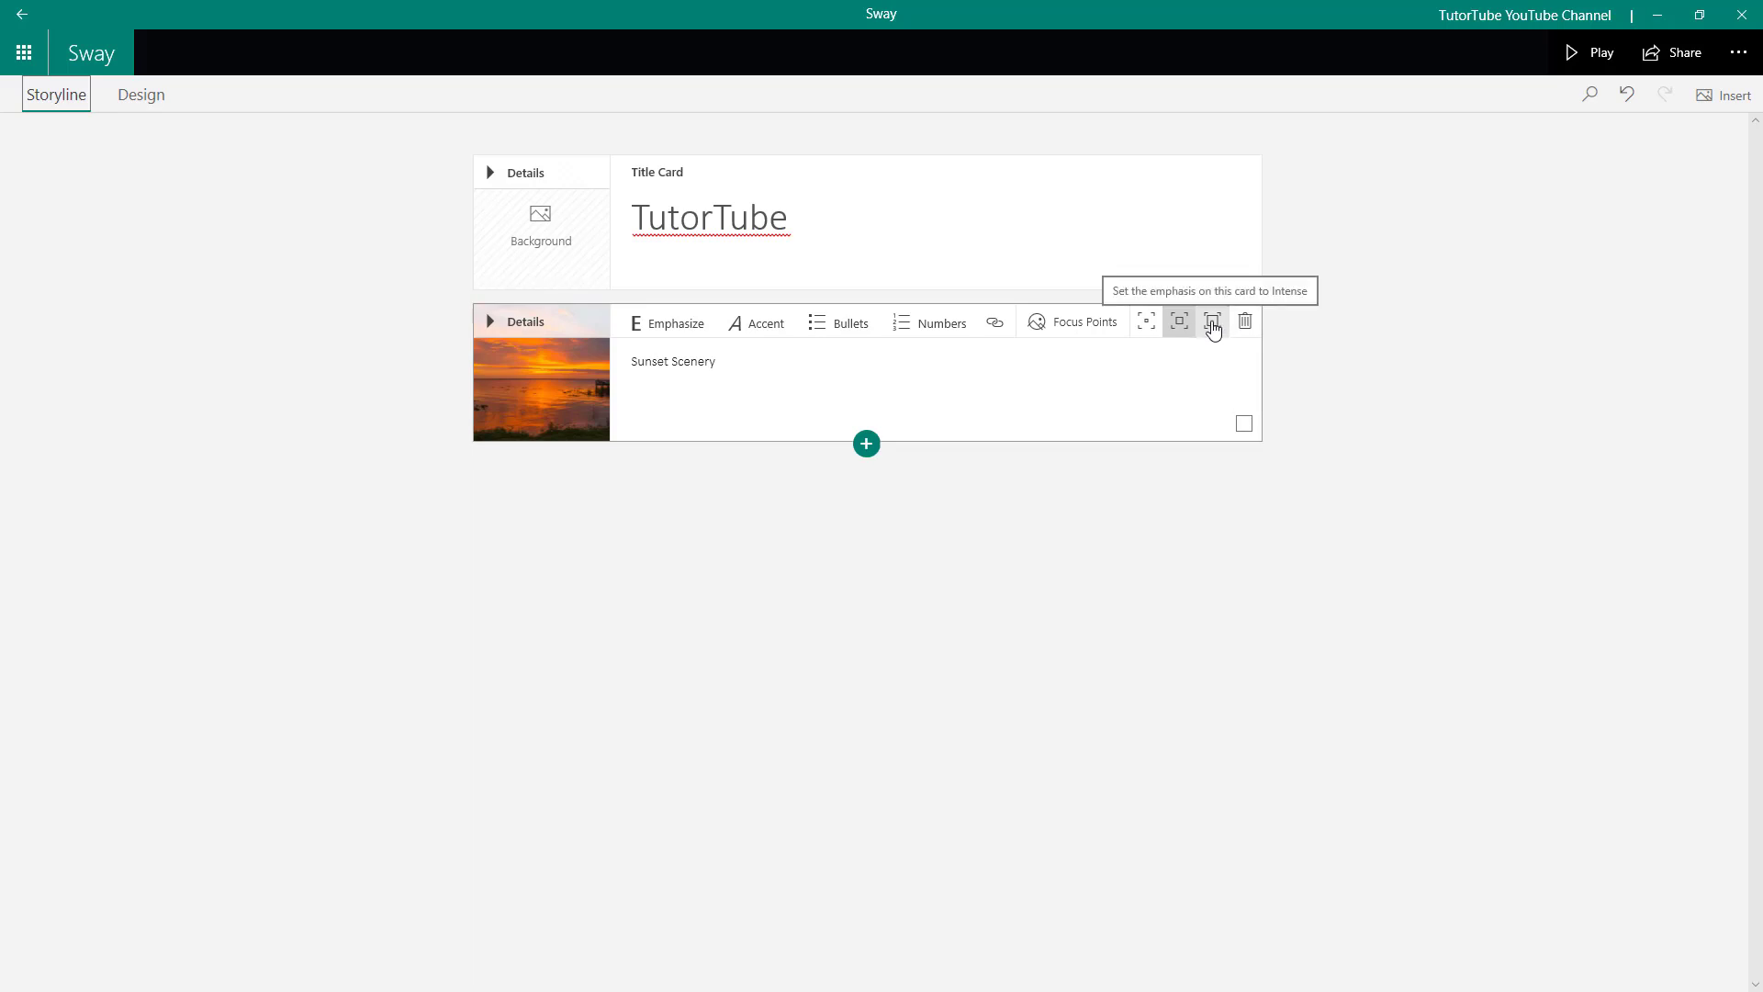
Step: Preview Intense emphasis, then set the card back to Moderate
left_click(1212, 333)
left_click(141, 103)
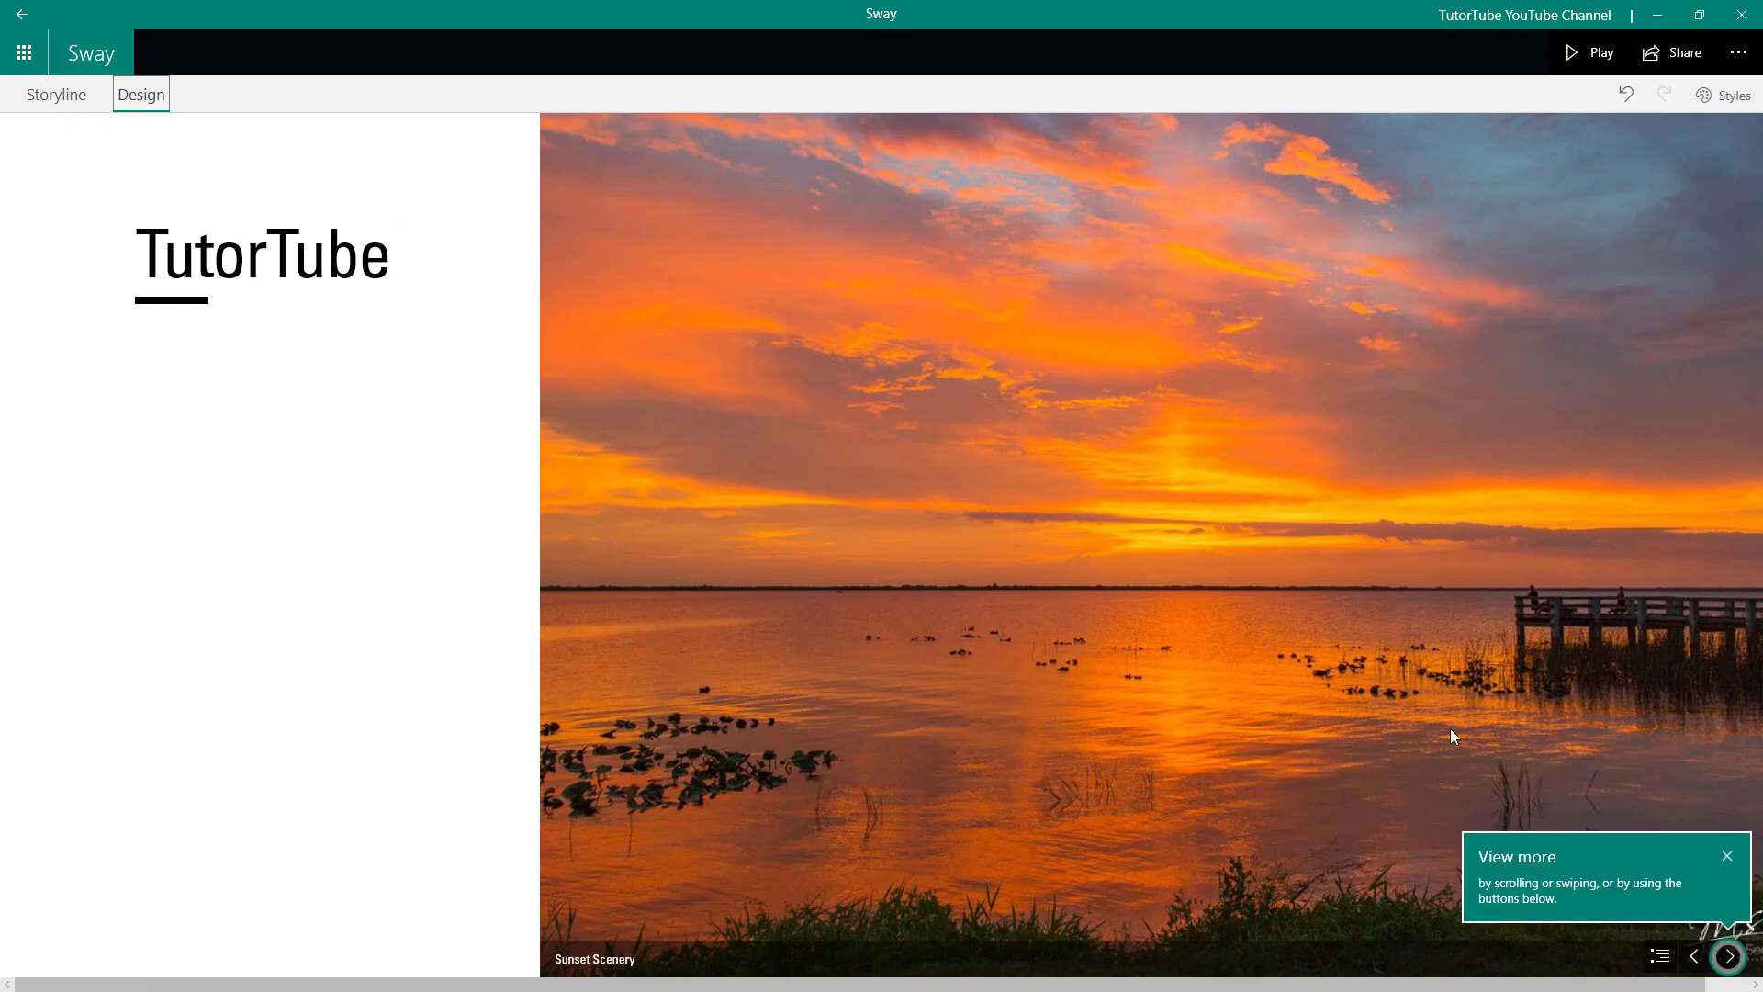
left_click(1727, 856)
left_click(38, 96)
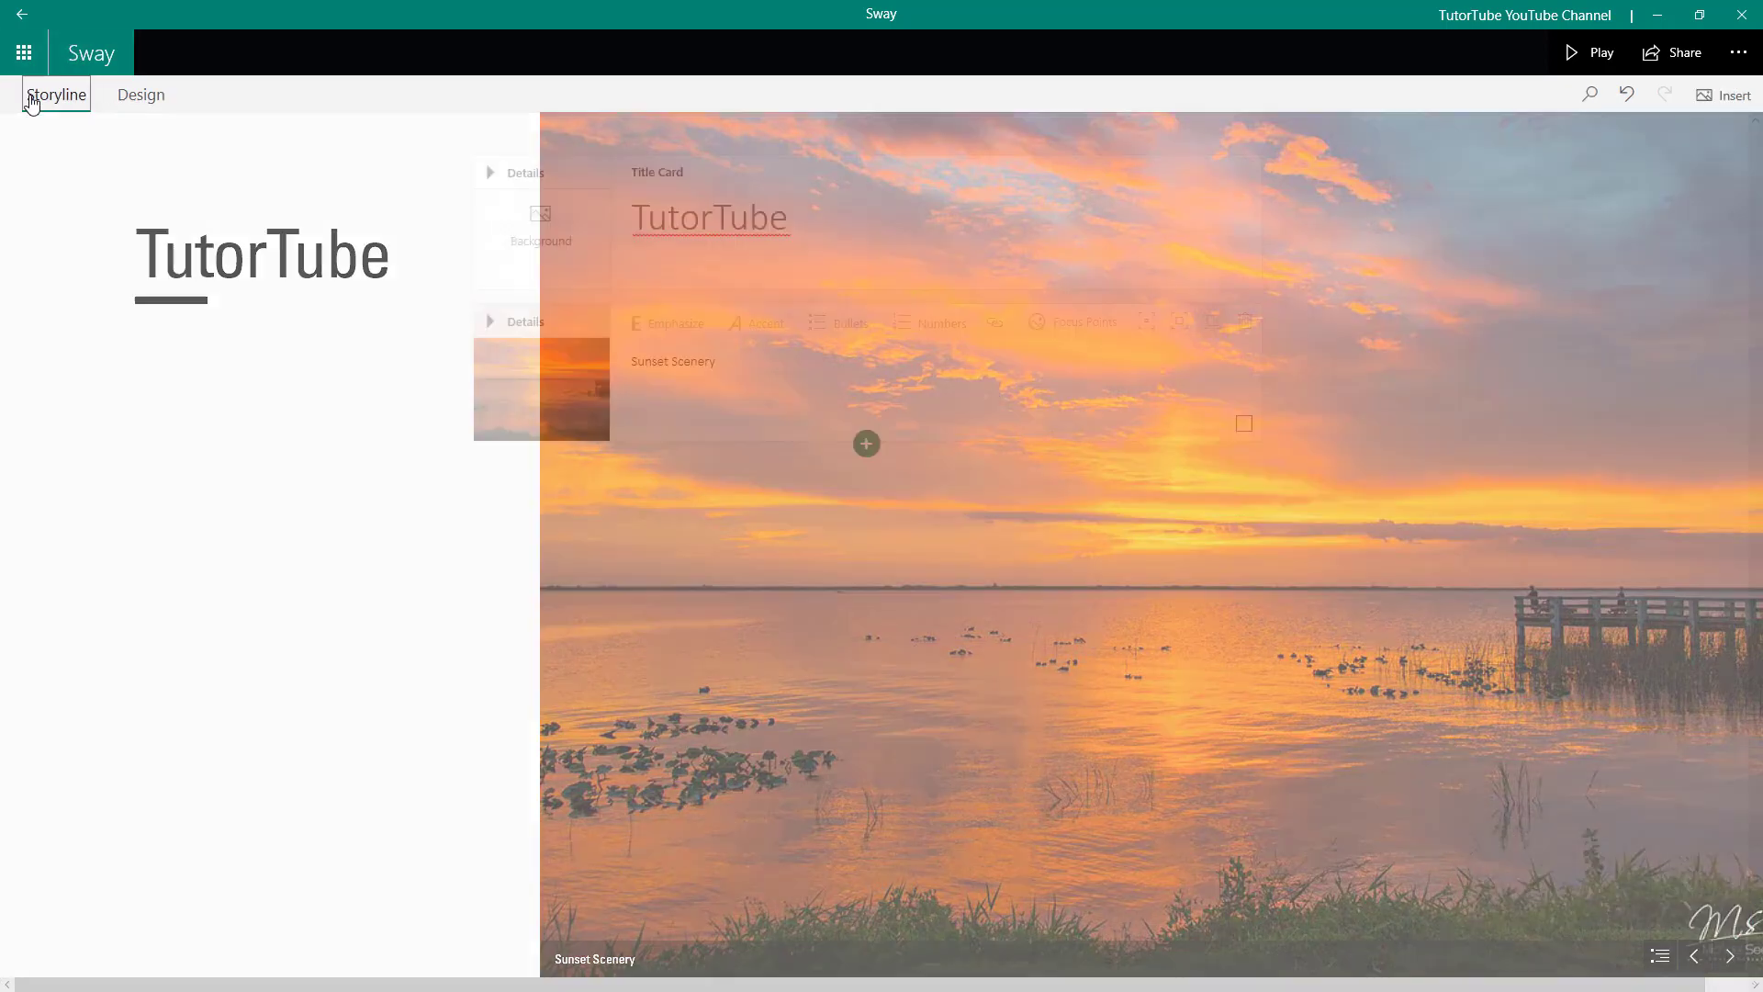
left_click(1180, 333)
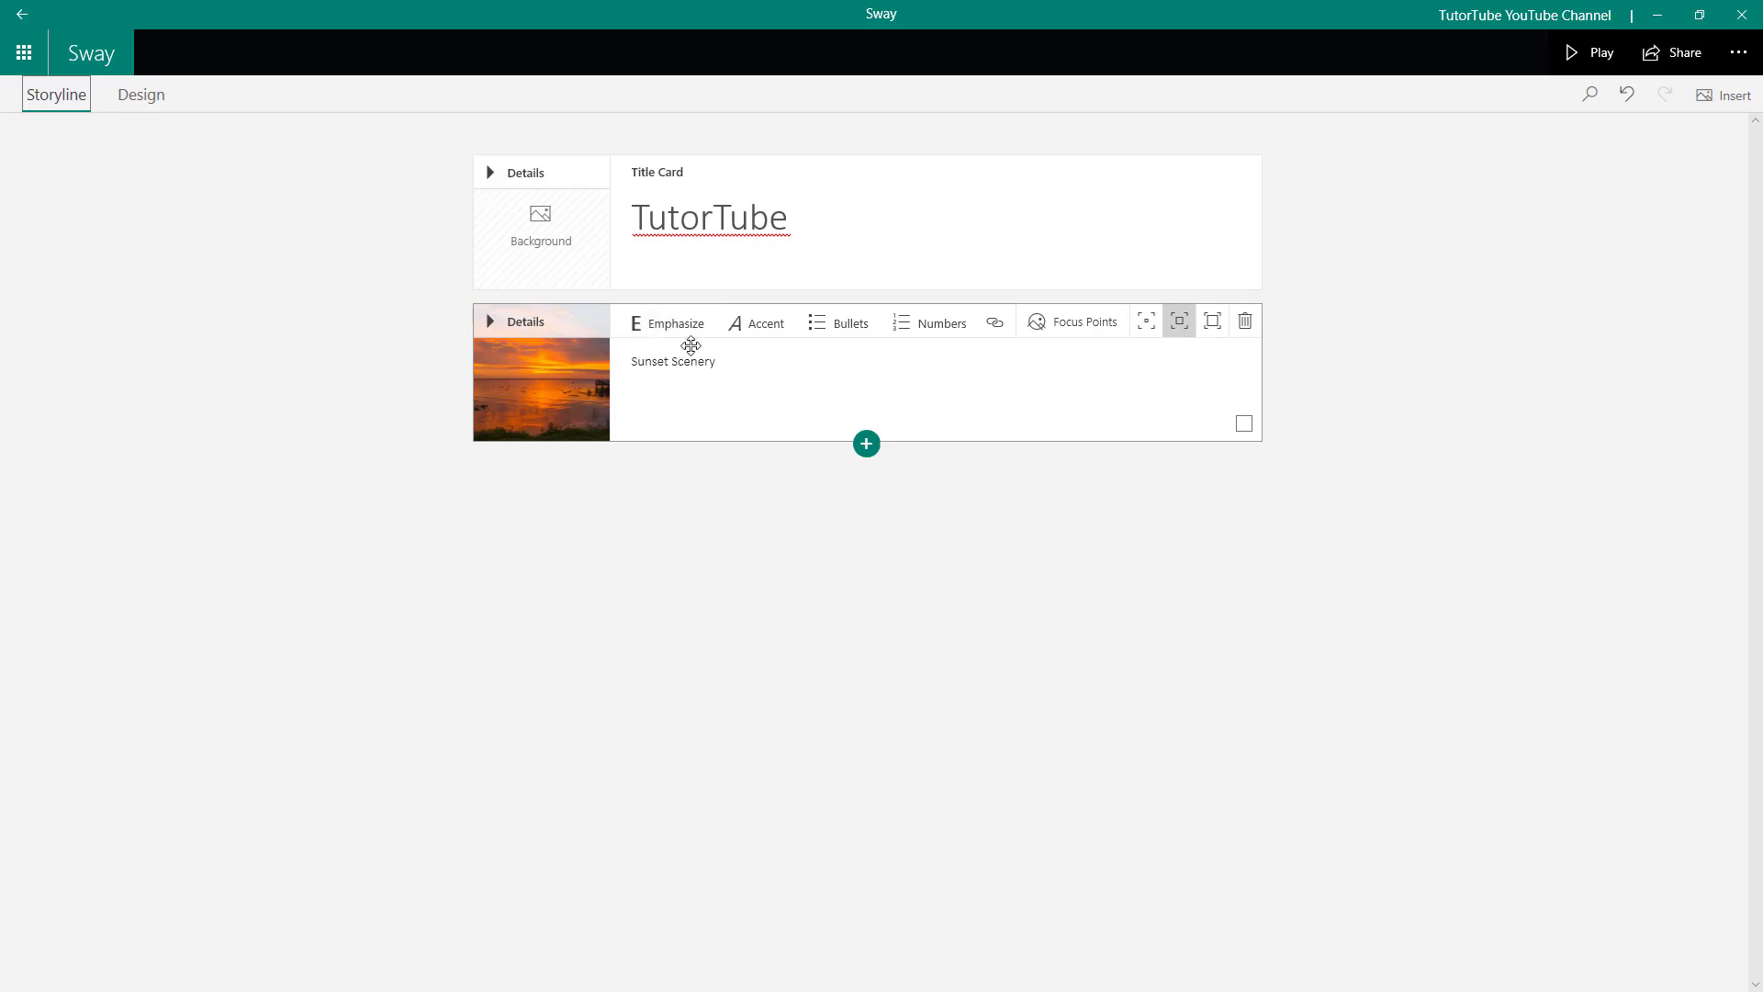
Step: Bold the 'Sunset Scenery' caption and italicize the word 'Scenery'
left_click_drag(745, 362, 630, 363)
left_click(658, 323)
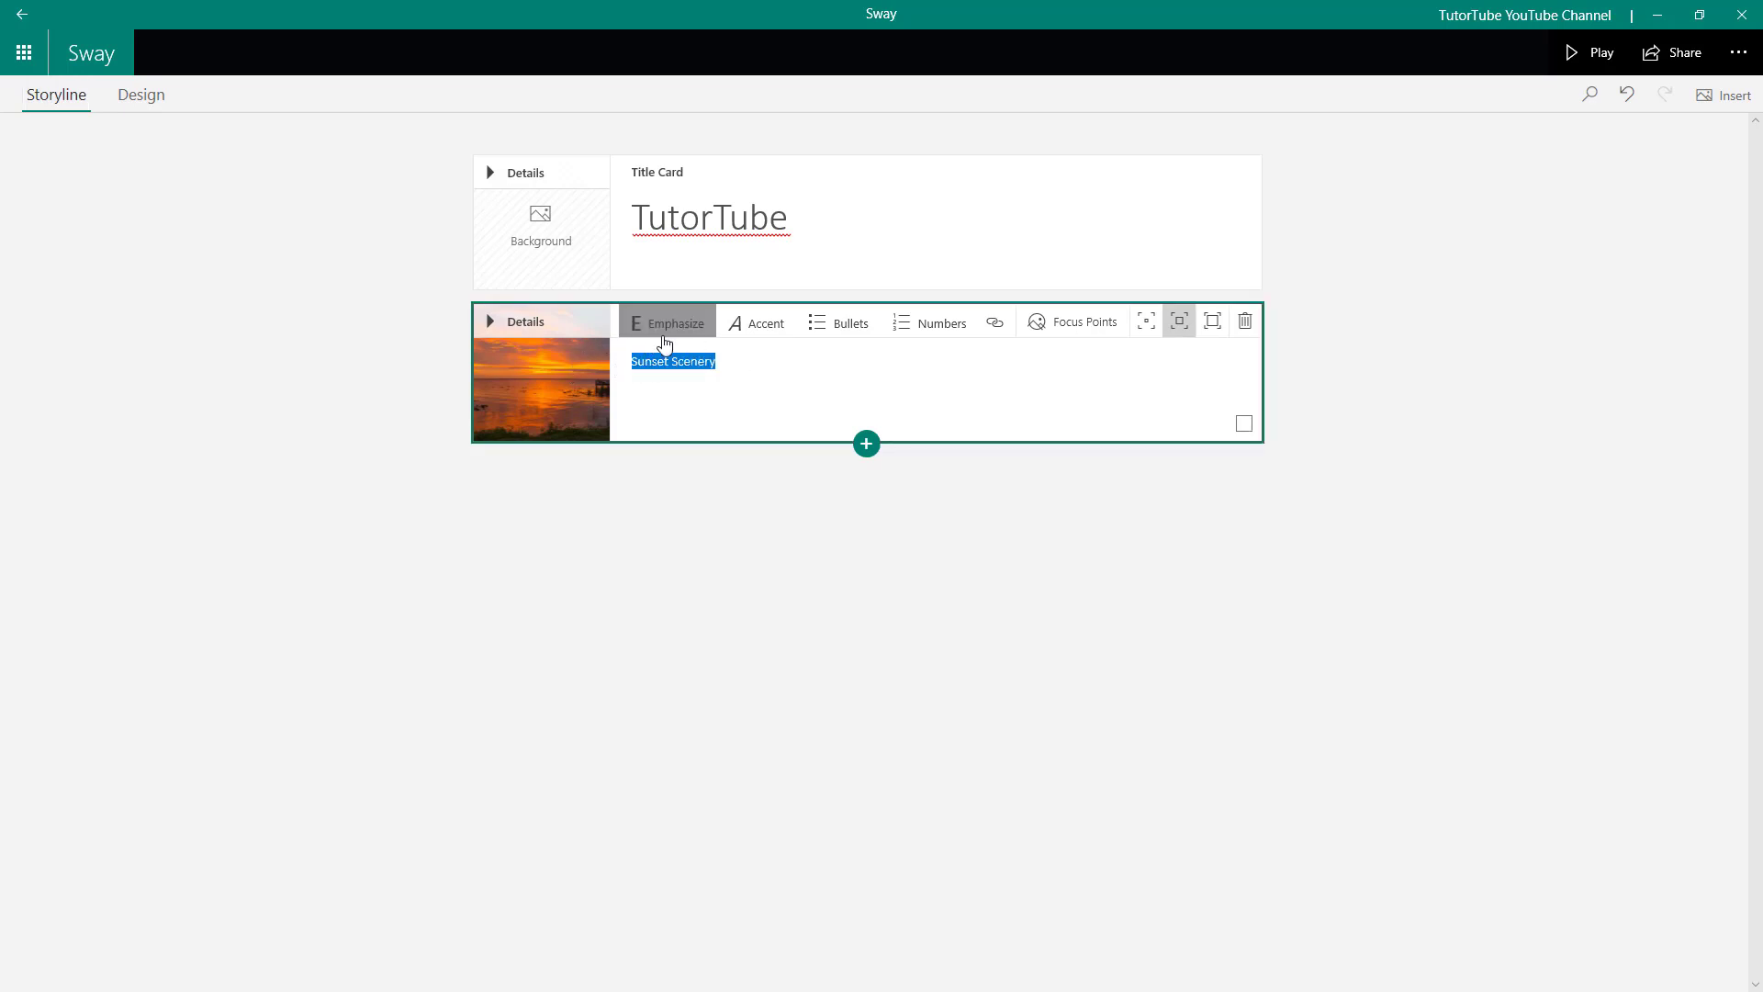
left_click_drag(744, 369, 670, 358)
left_click(744, 329)
Step: Add test text 'ryrty' after Scenery, bullet the whole caption, and preview it
left_click(768, 367)
type("ryrty")
key("ctrl+a")
left_click(856, 324)
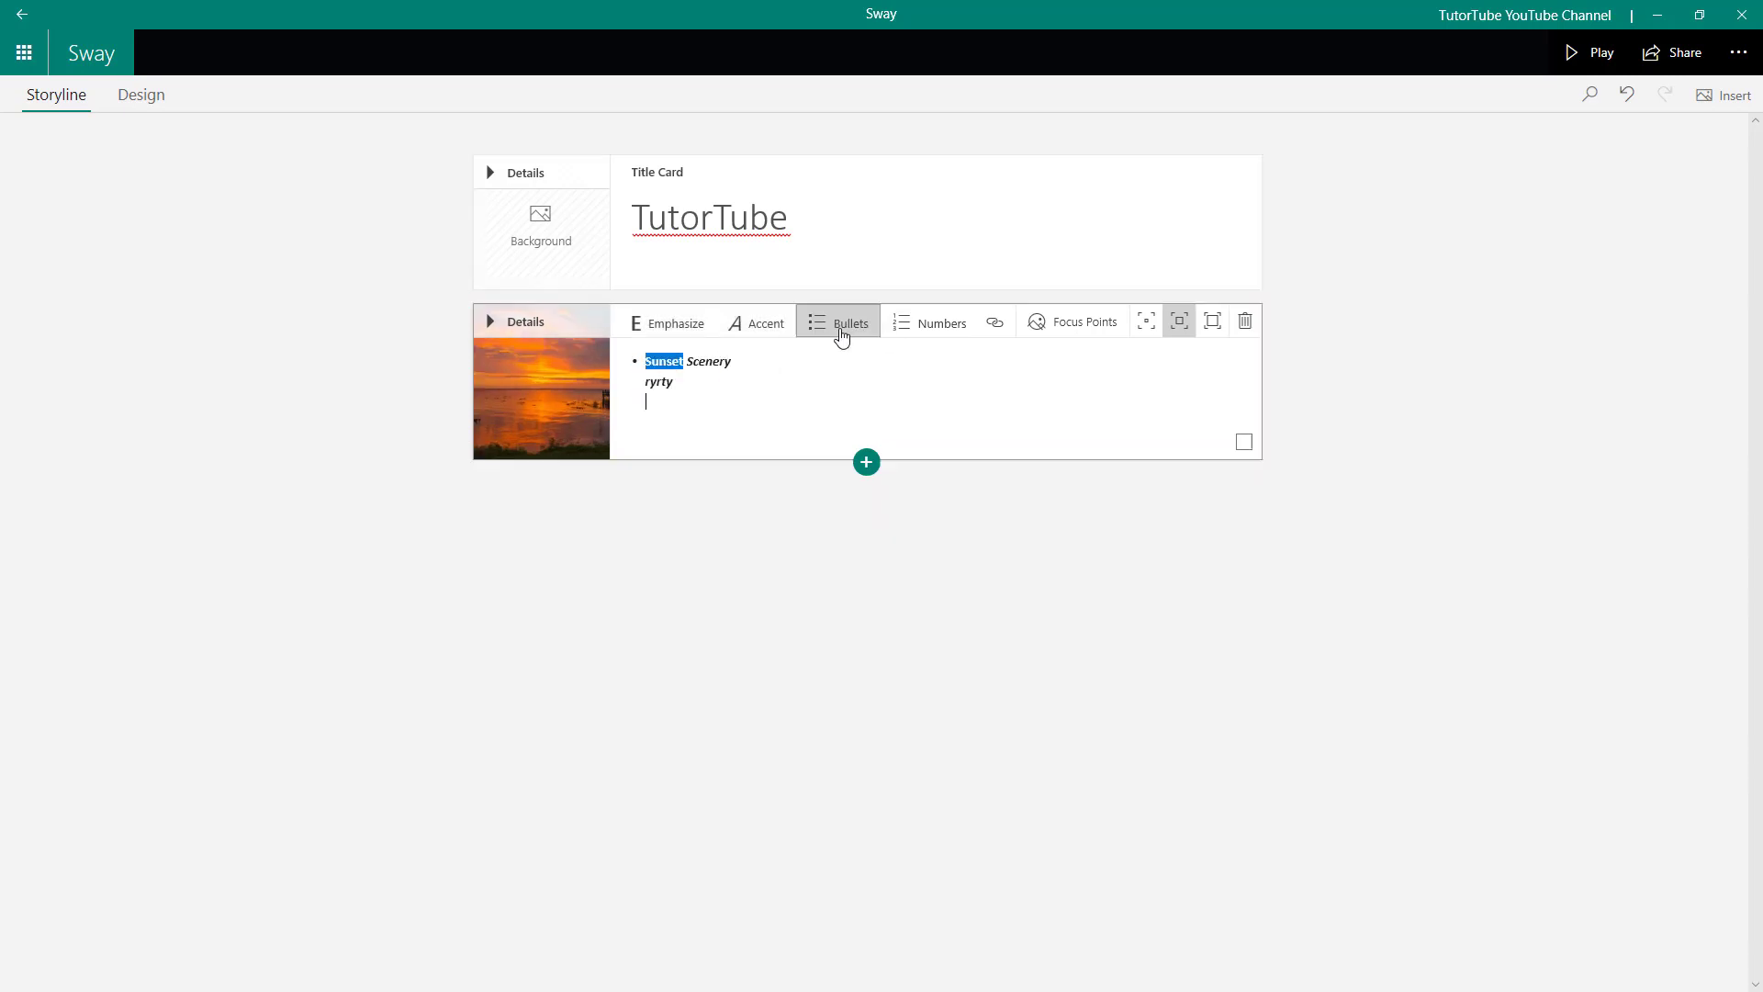
left_click(138, 95)
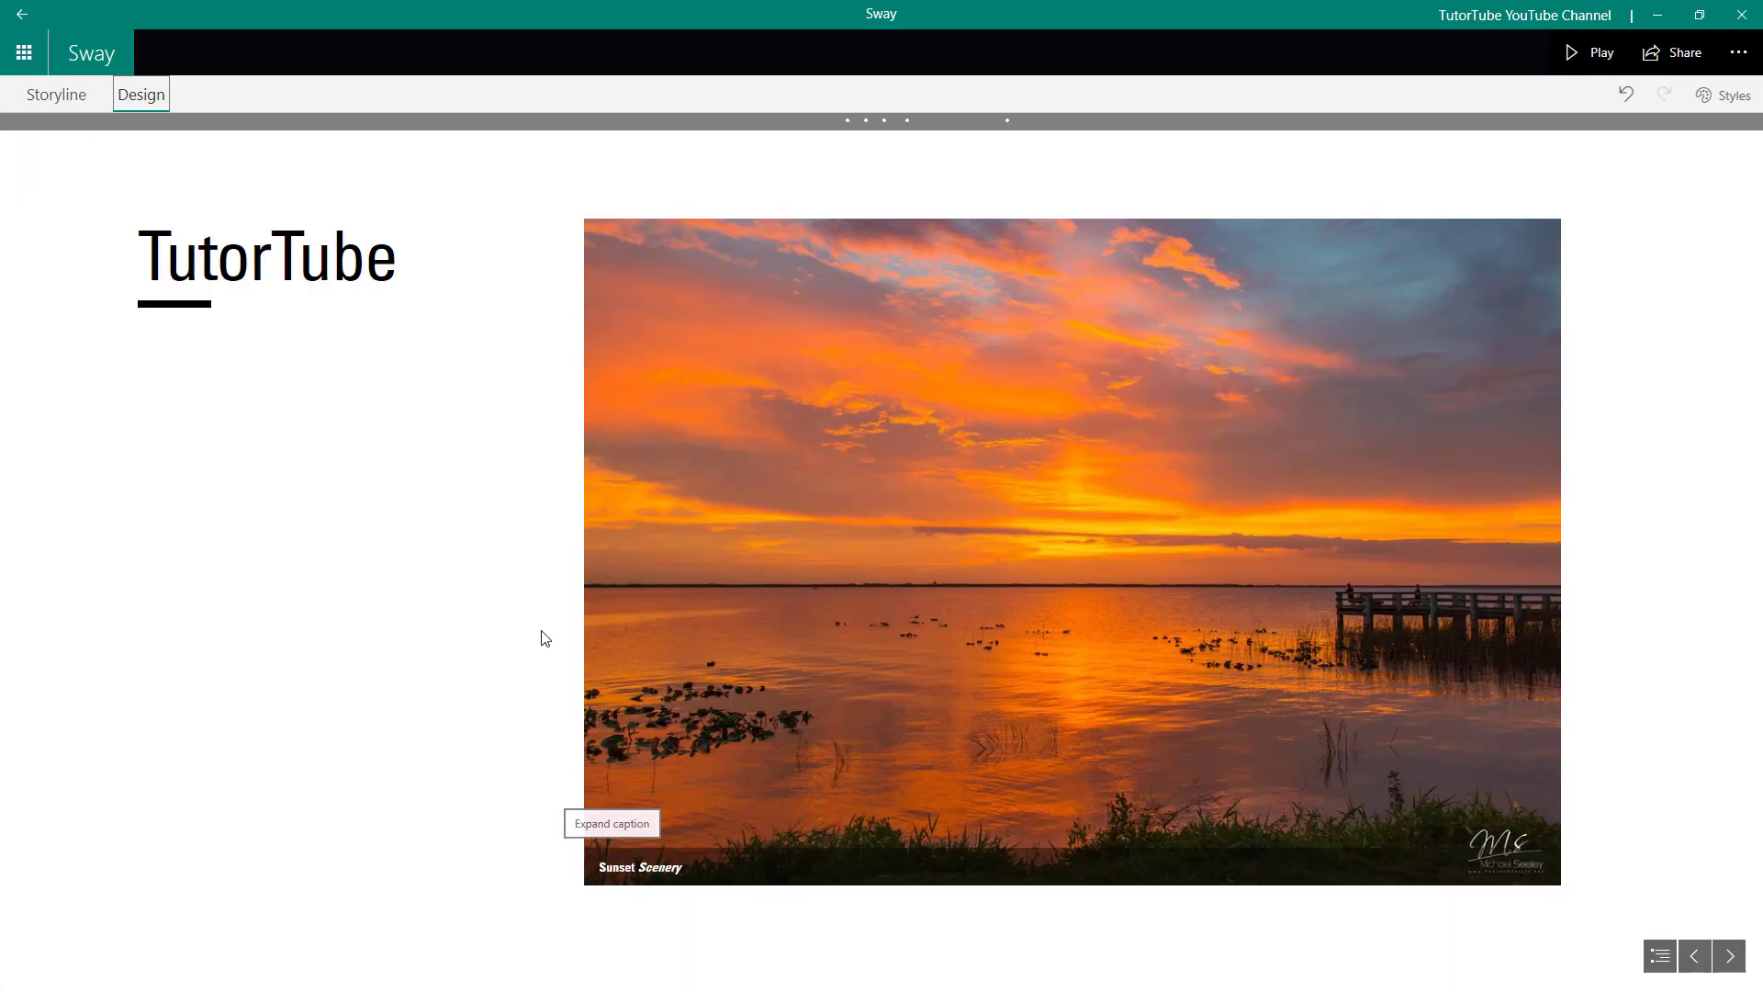
Step: Delete the stray second caption line and remove the caption's bullet
left_click(618, 867)
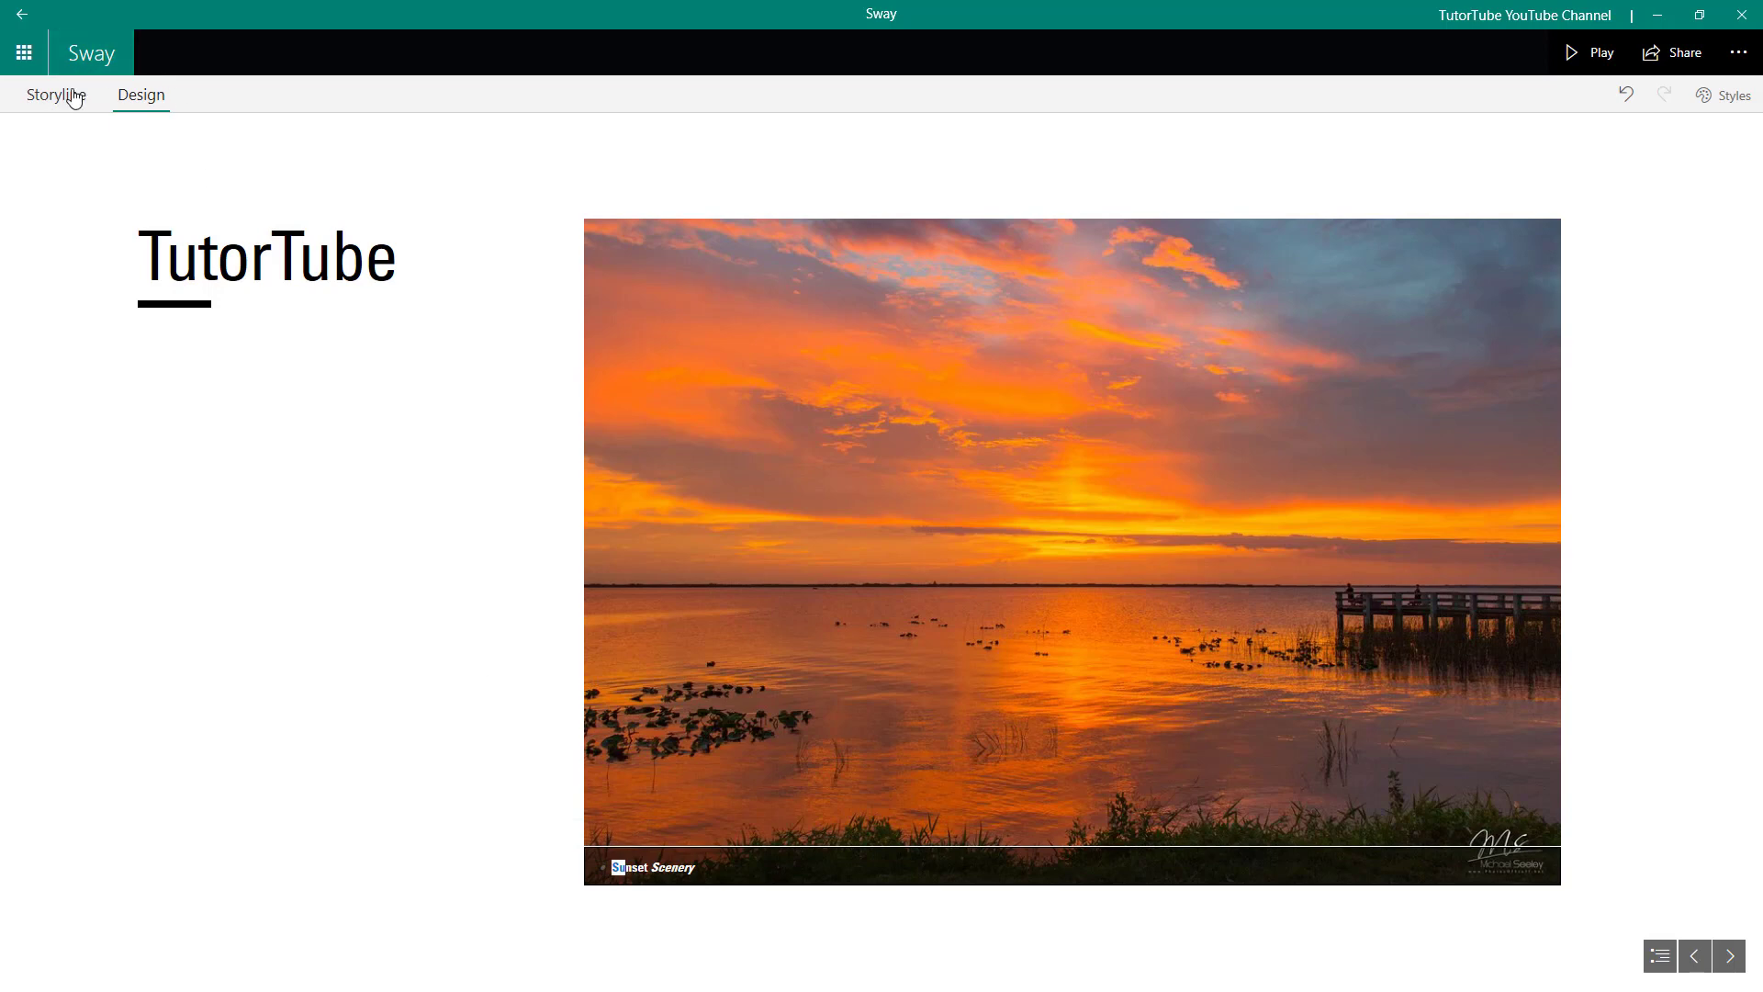
left_click(74, 98)
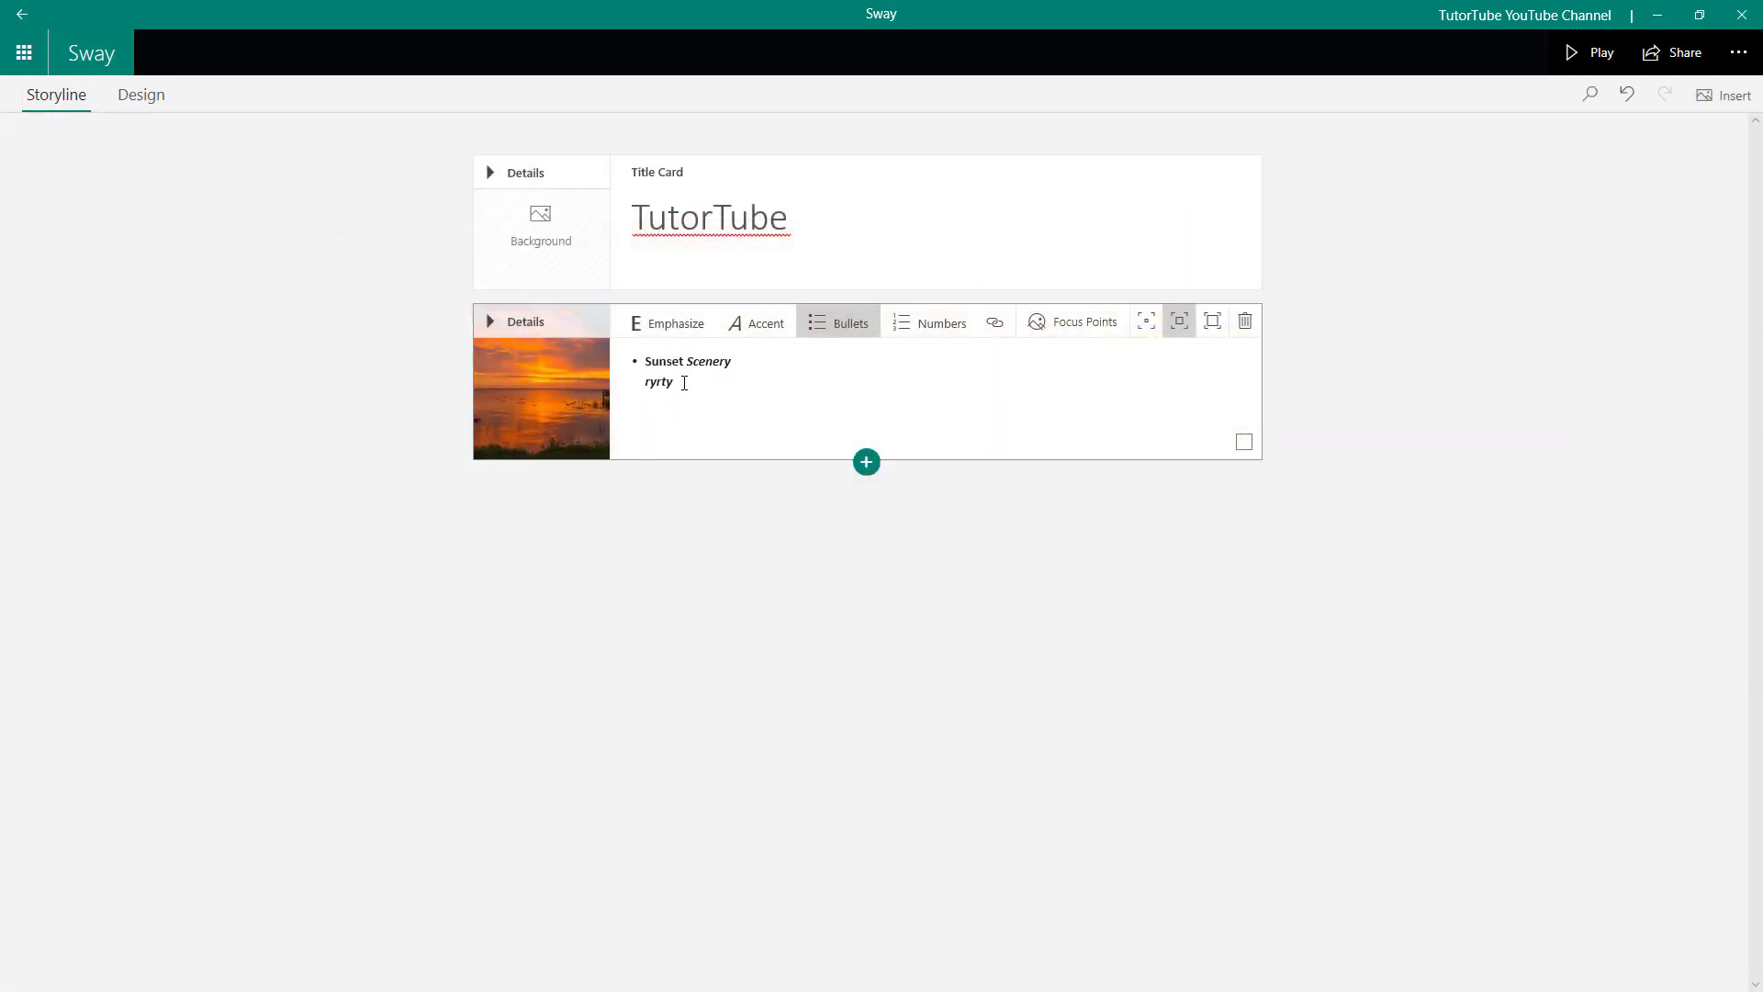
key("ctrl+a")
left_click(717, 377)
key("shift+Home")
key("BackSpace")
left_click(868, 335)
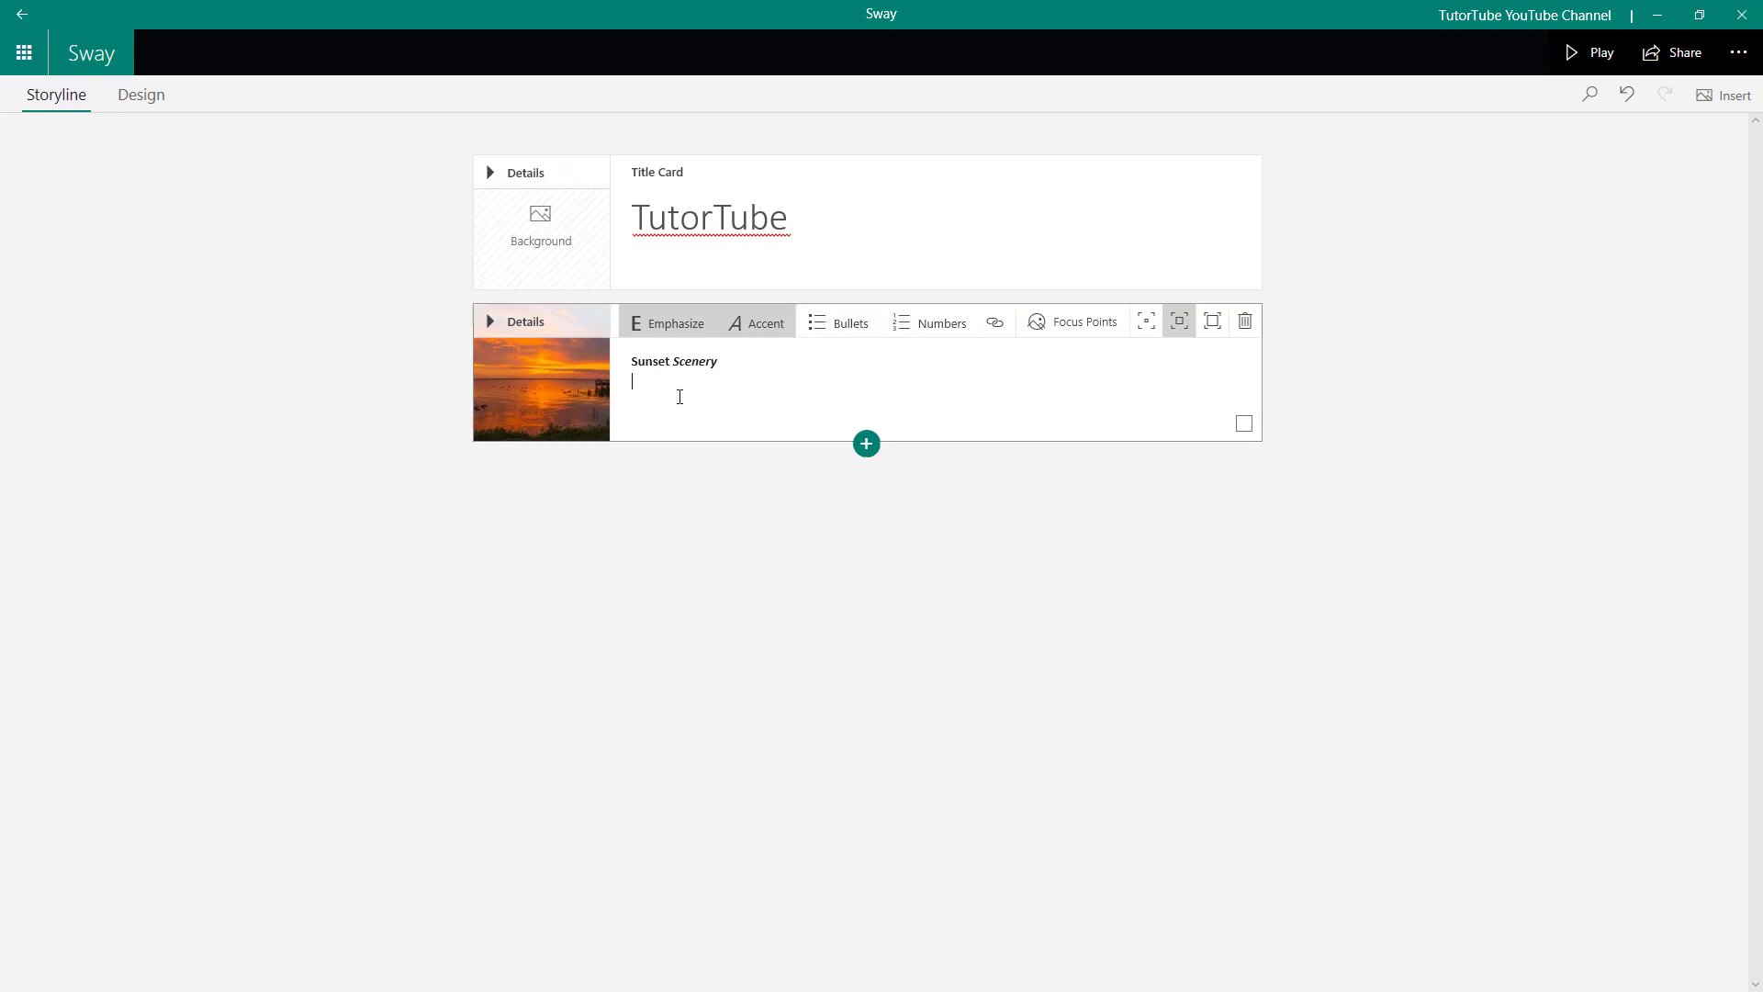
Step: Try and undo numbering, cancel adding a link to 'Sunset', and preview the design
left_click(909, 324)
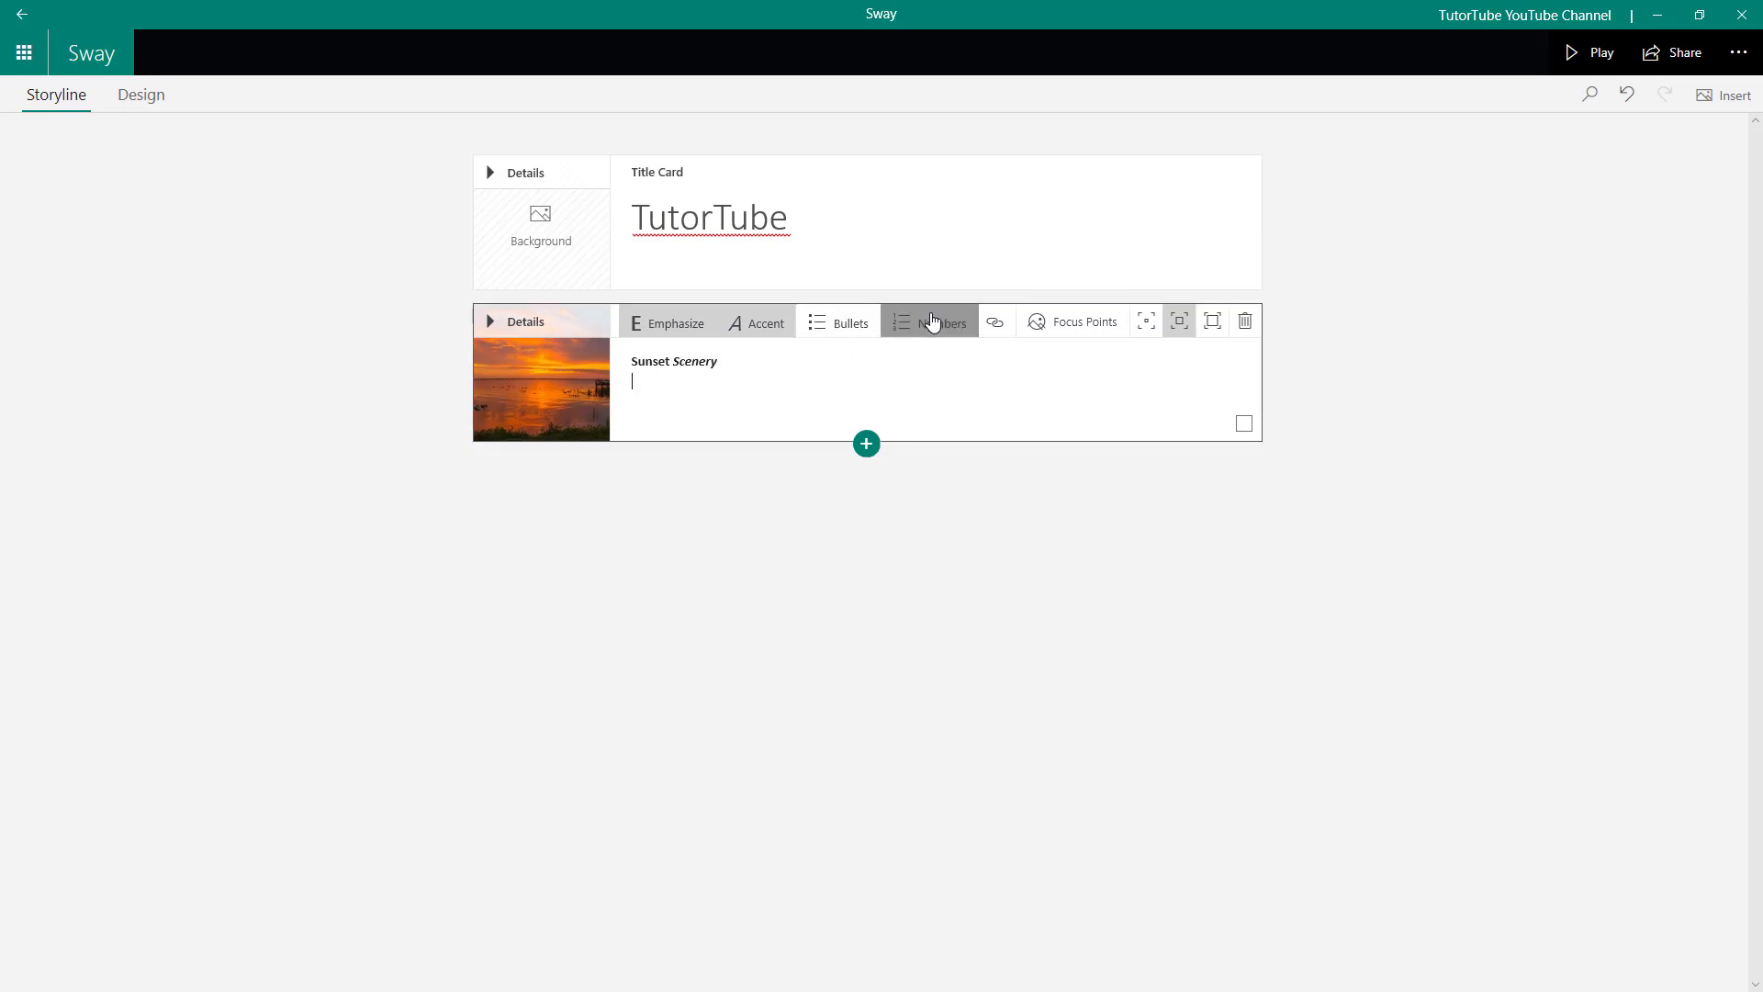
left_click(918, 322)
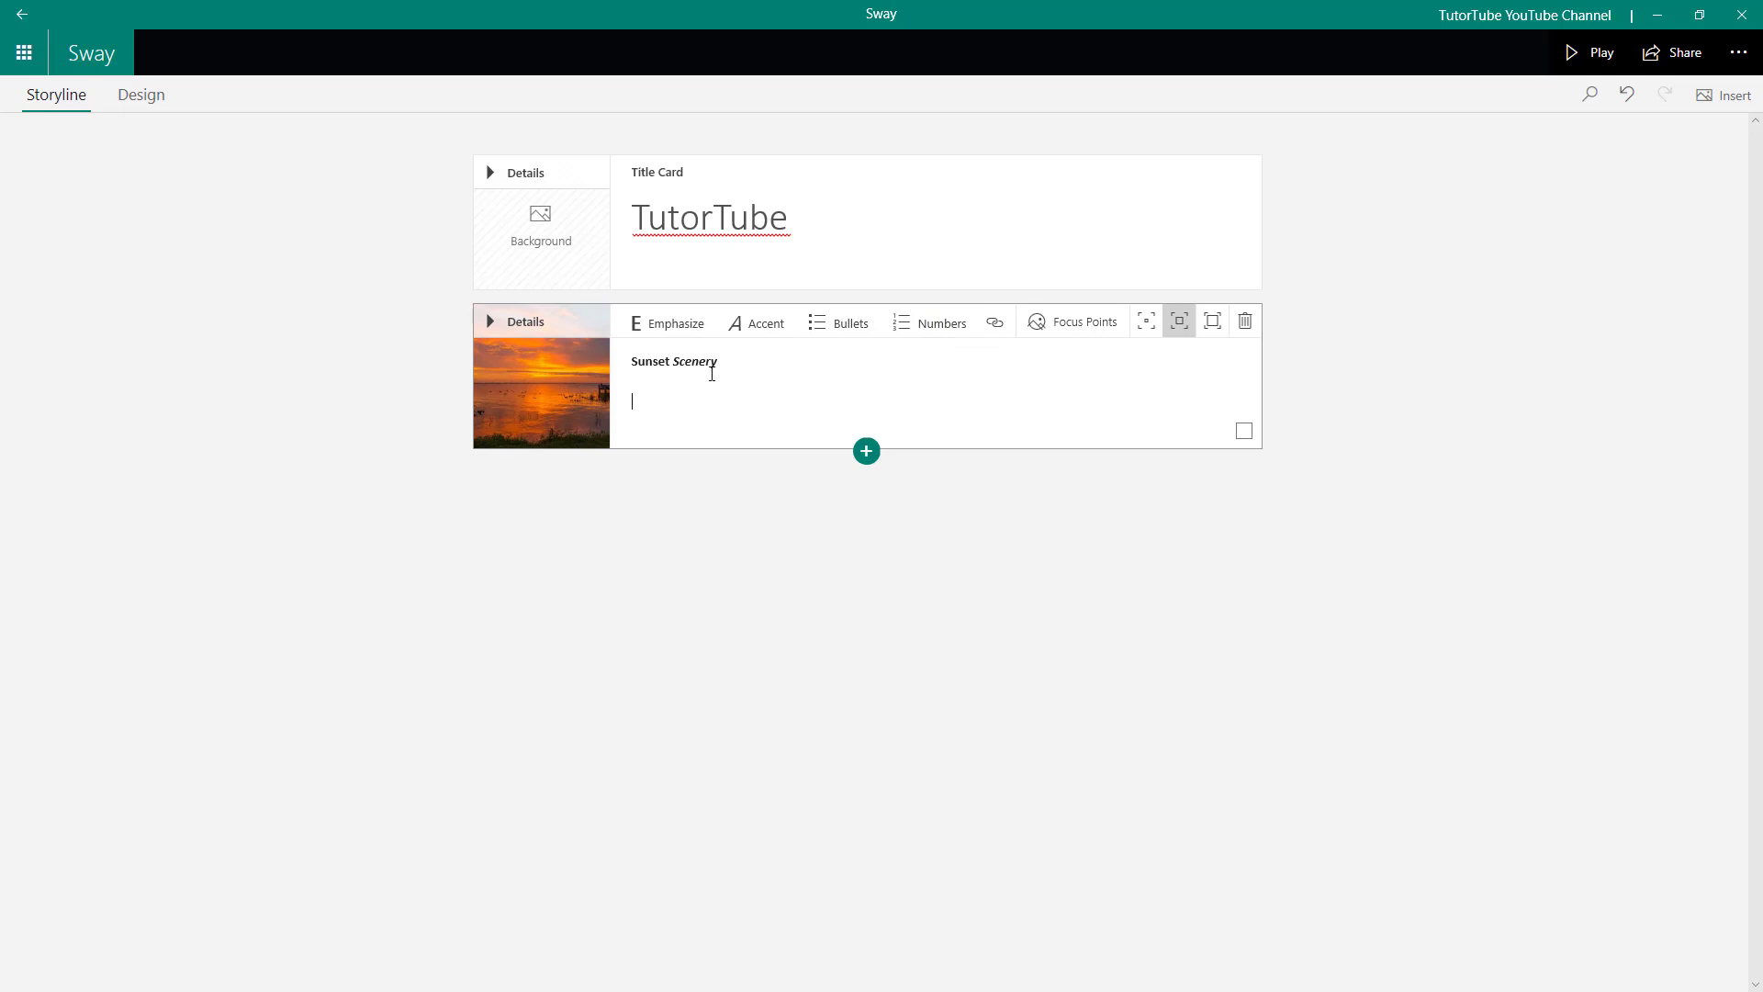
double_click(665, 363)
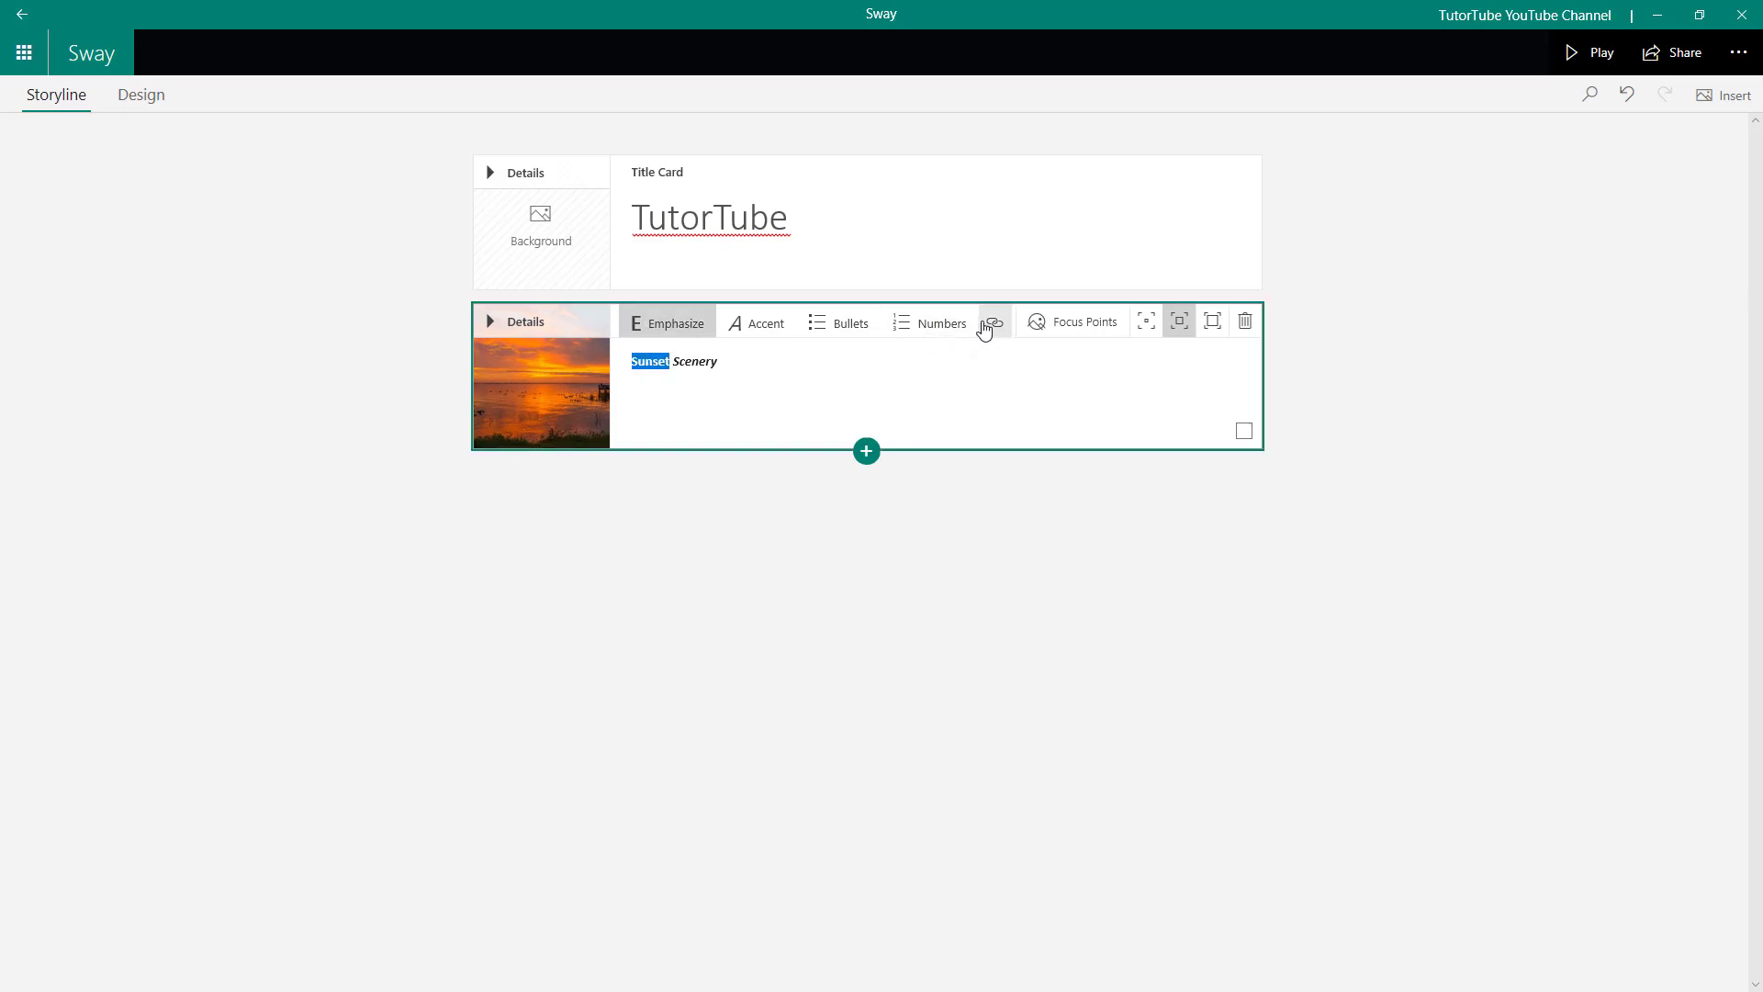
left_click(994, 323)
left_click(1051, 615)
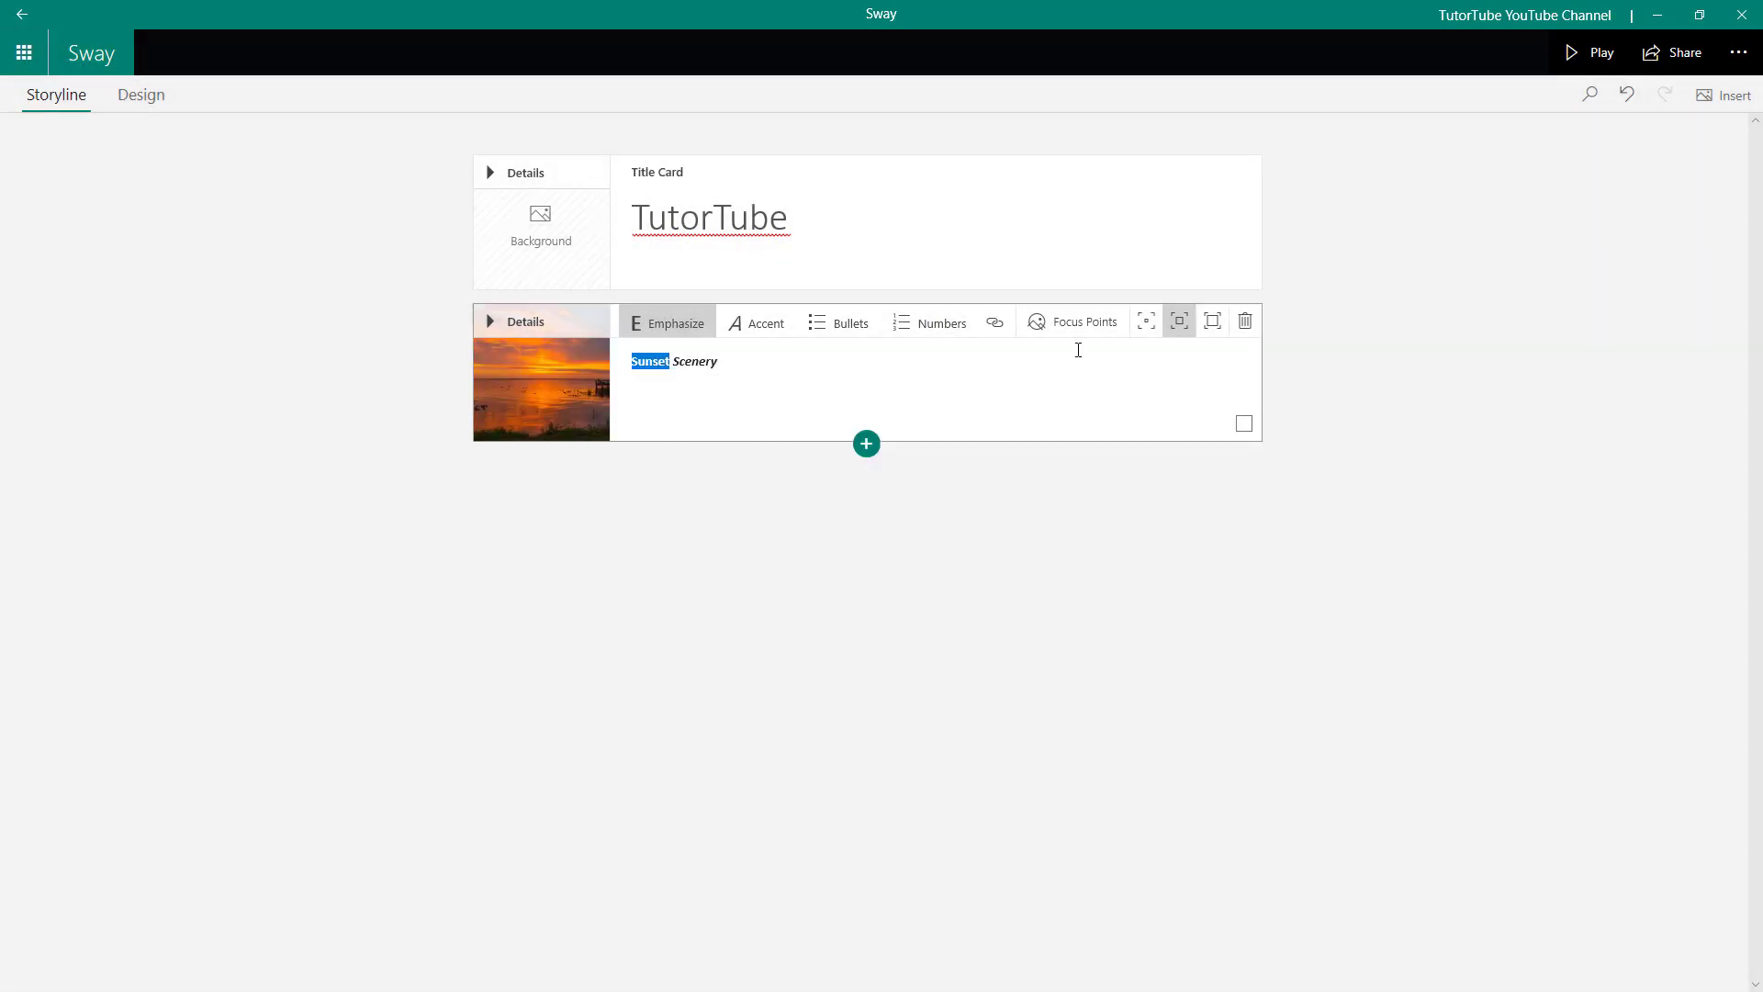
left_click(964, 363)
left_click(140, 95)
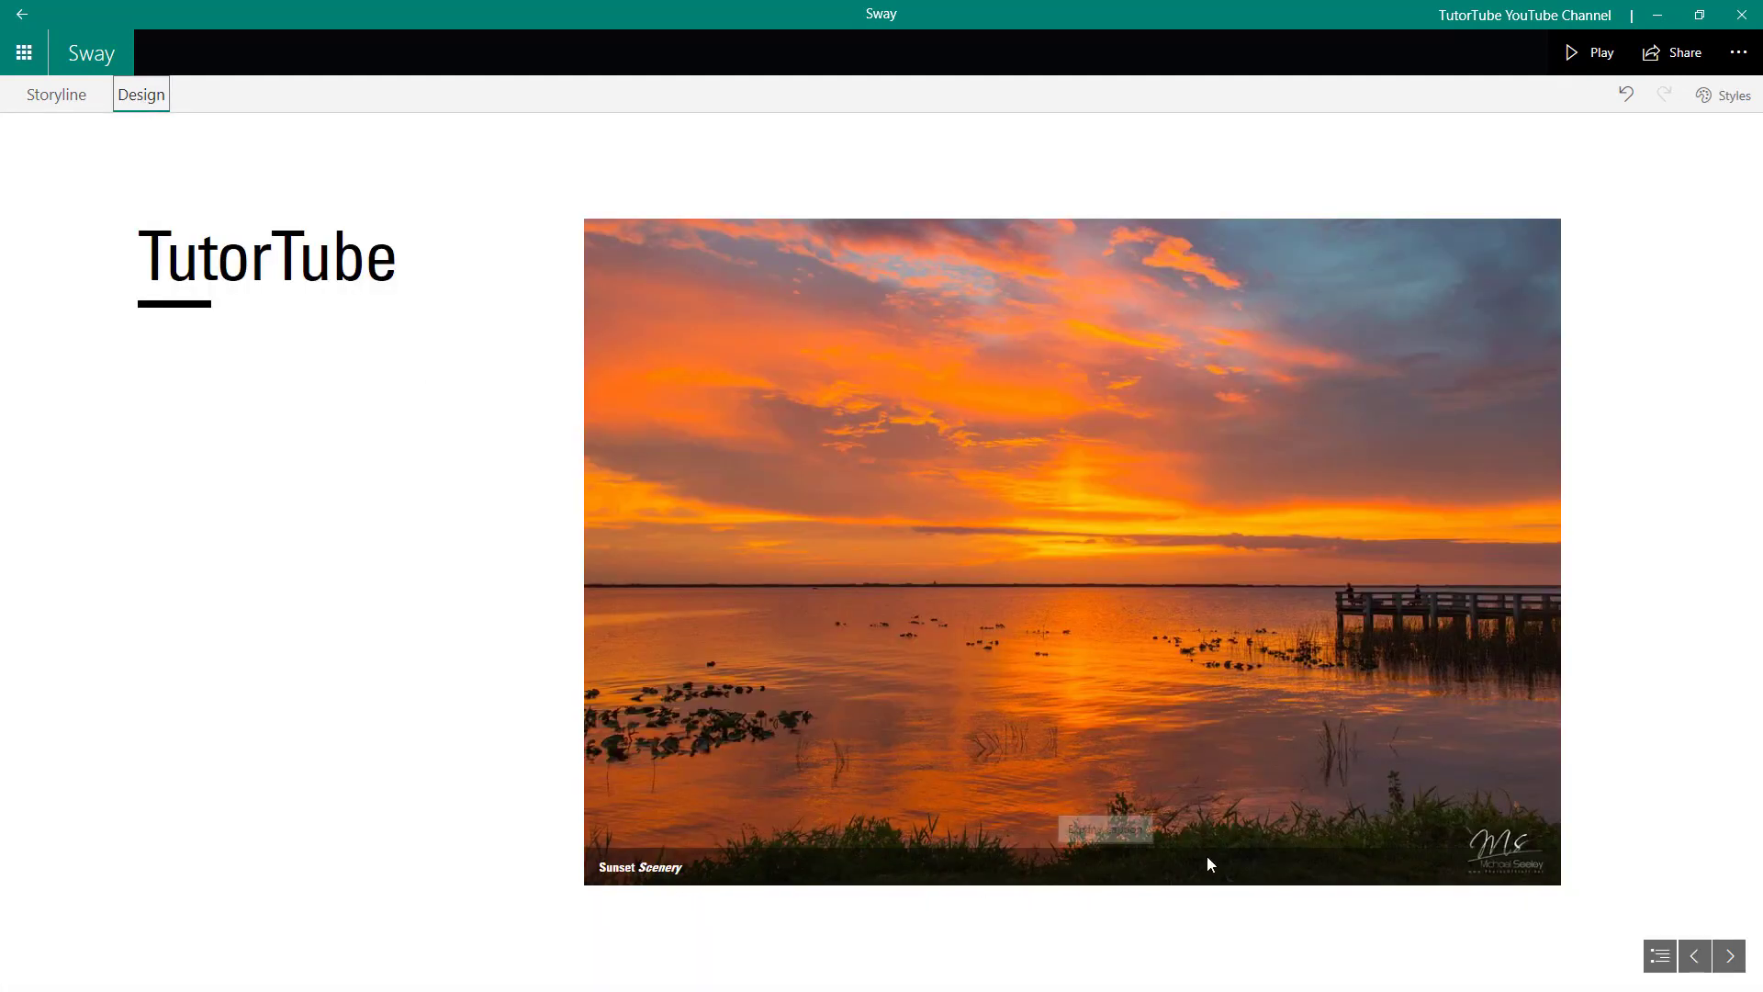
Step: In the sunset image's Focus Points, leave 'The entire image is important' unchecked and mark the pier
left_click(57, 96)
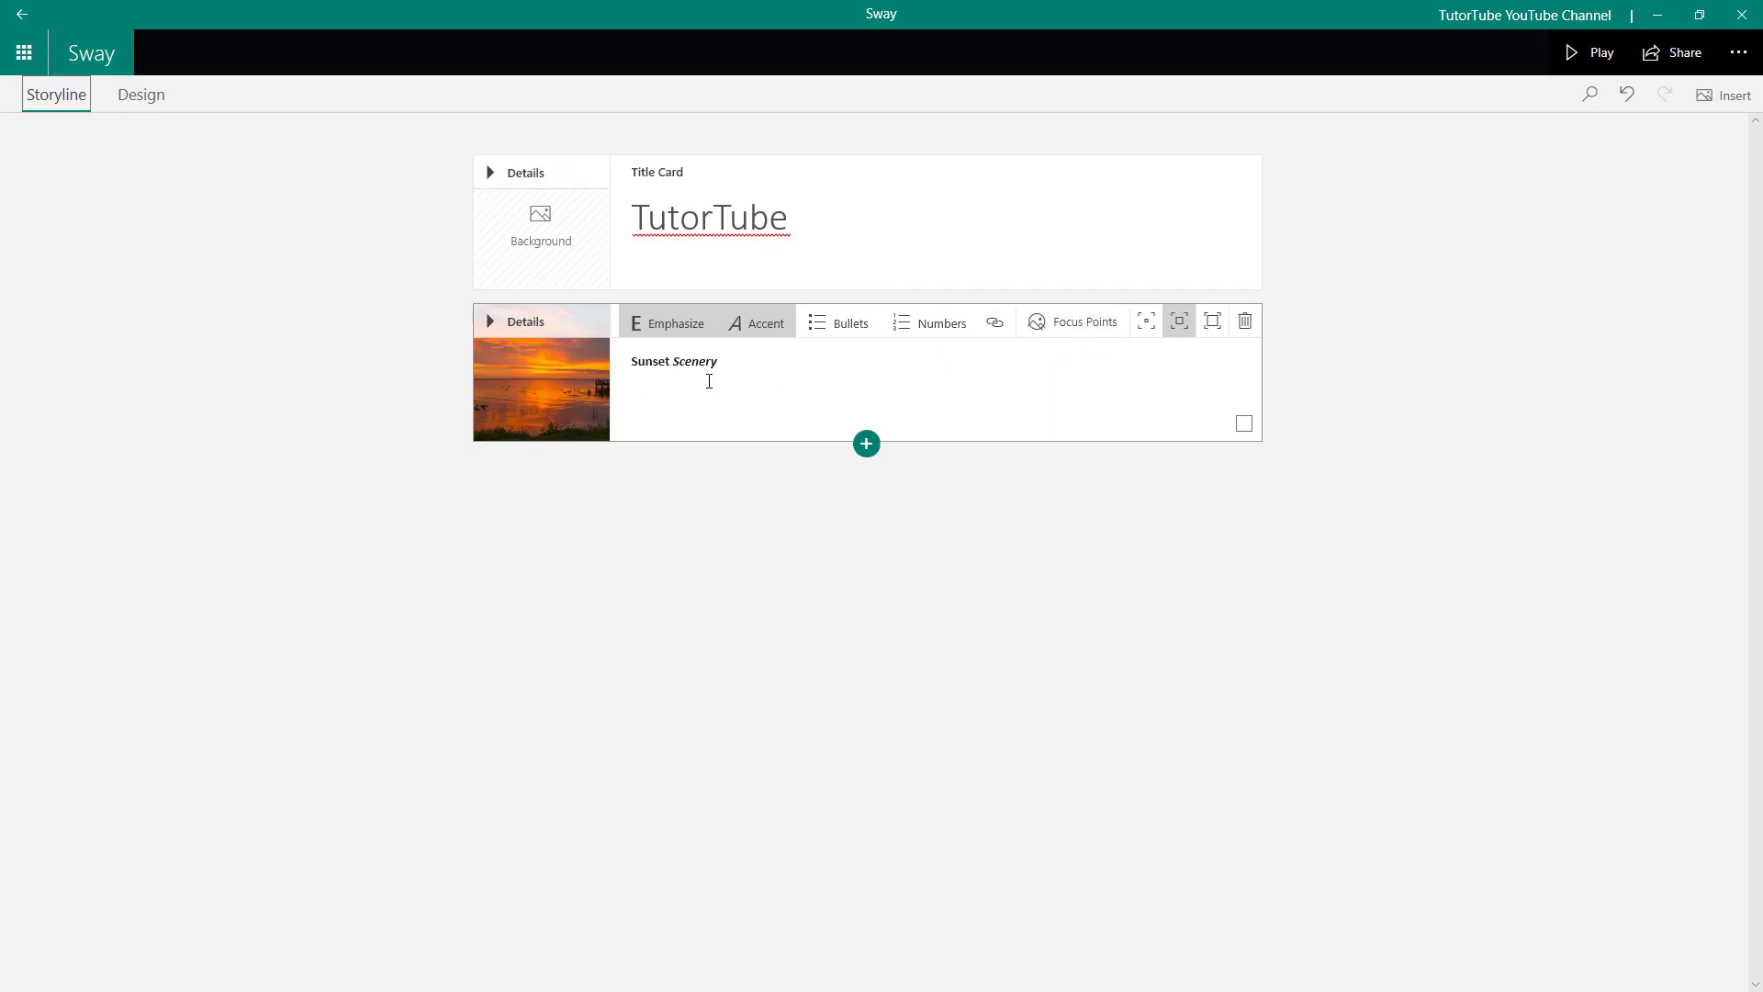
left_click(1098, 340)
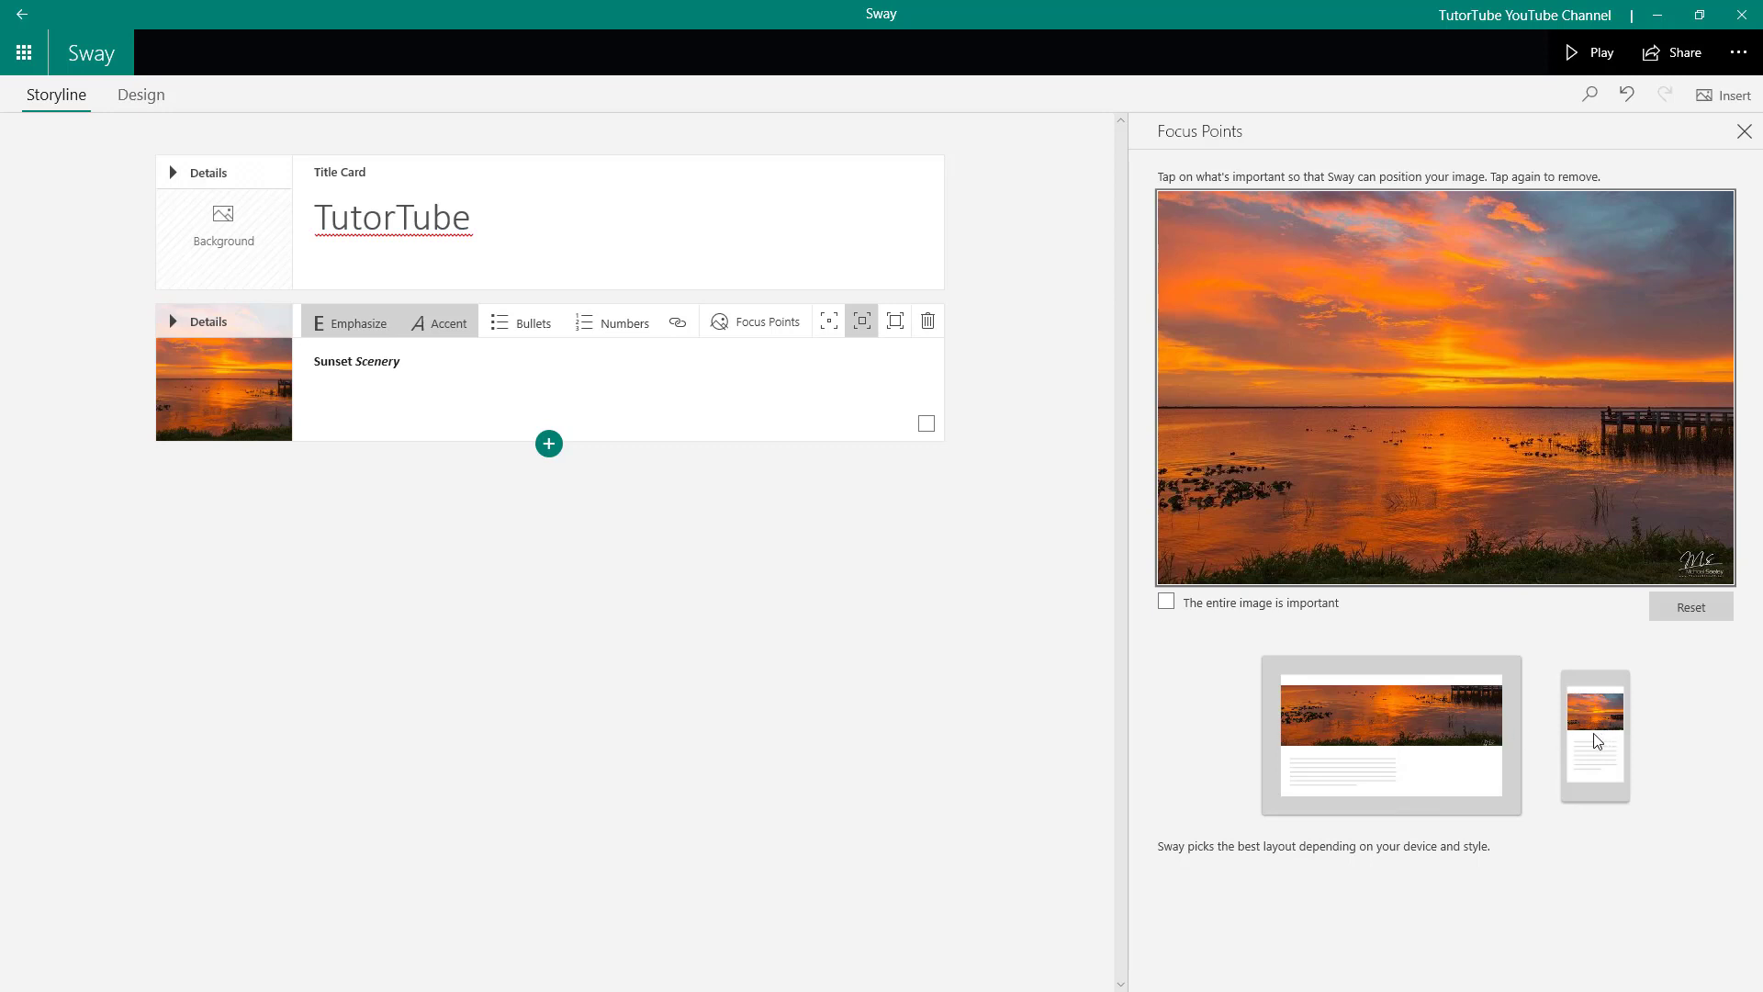
left_click(1212, 608)
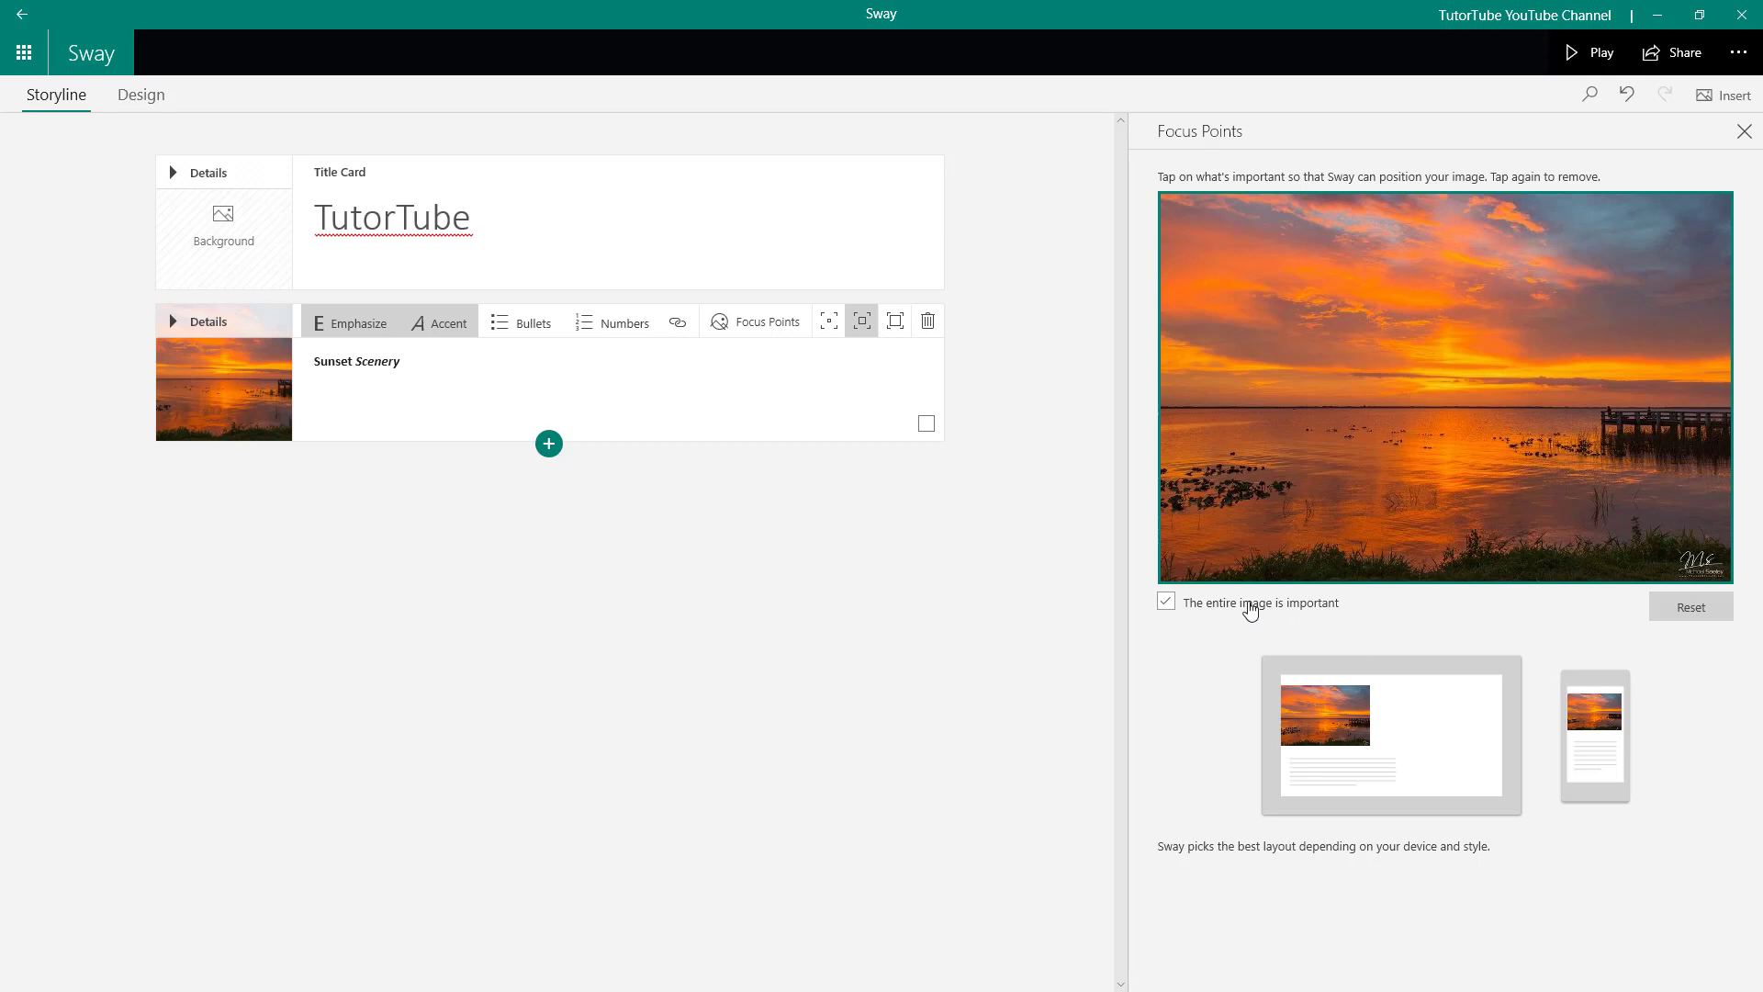
left_click(1250, 606)
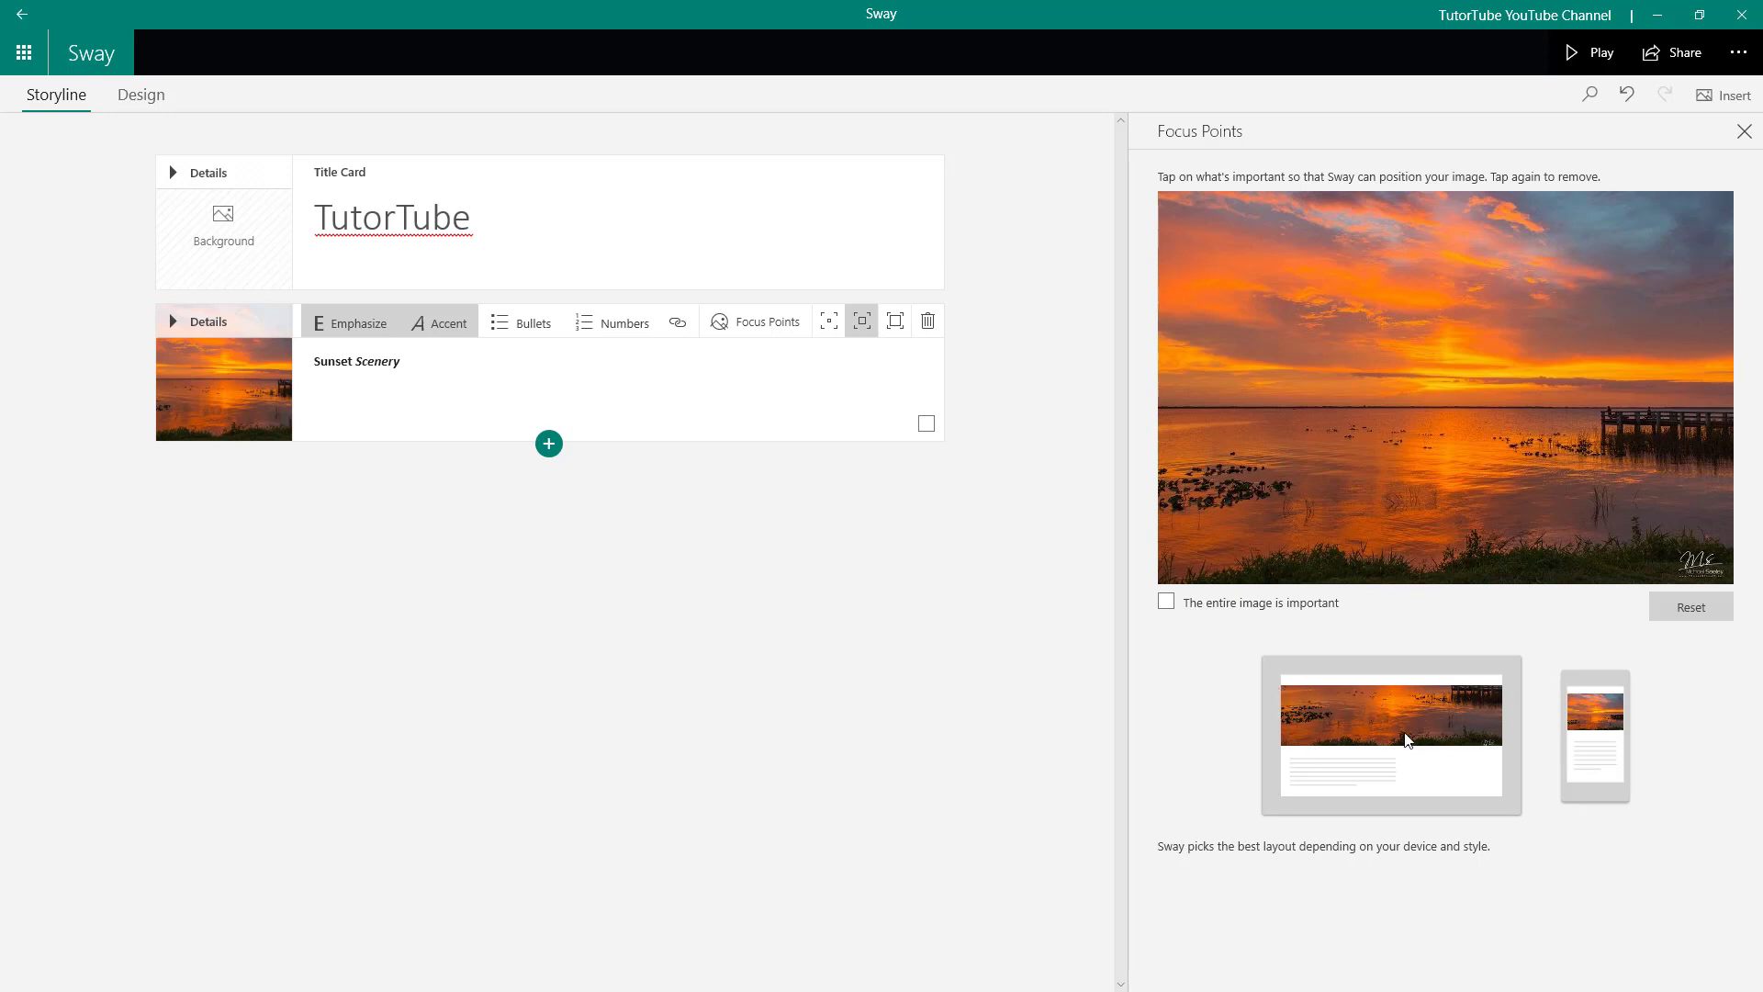
left_click(1609, 414)
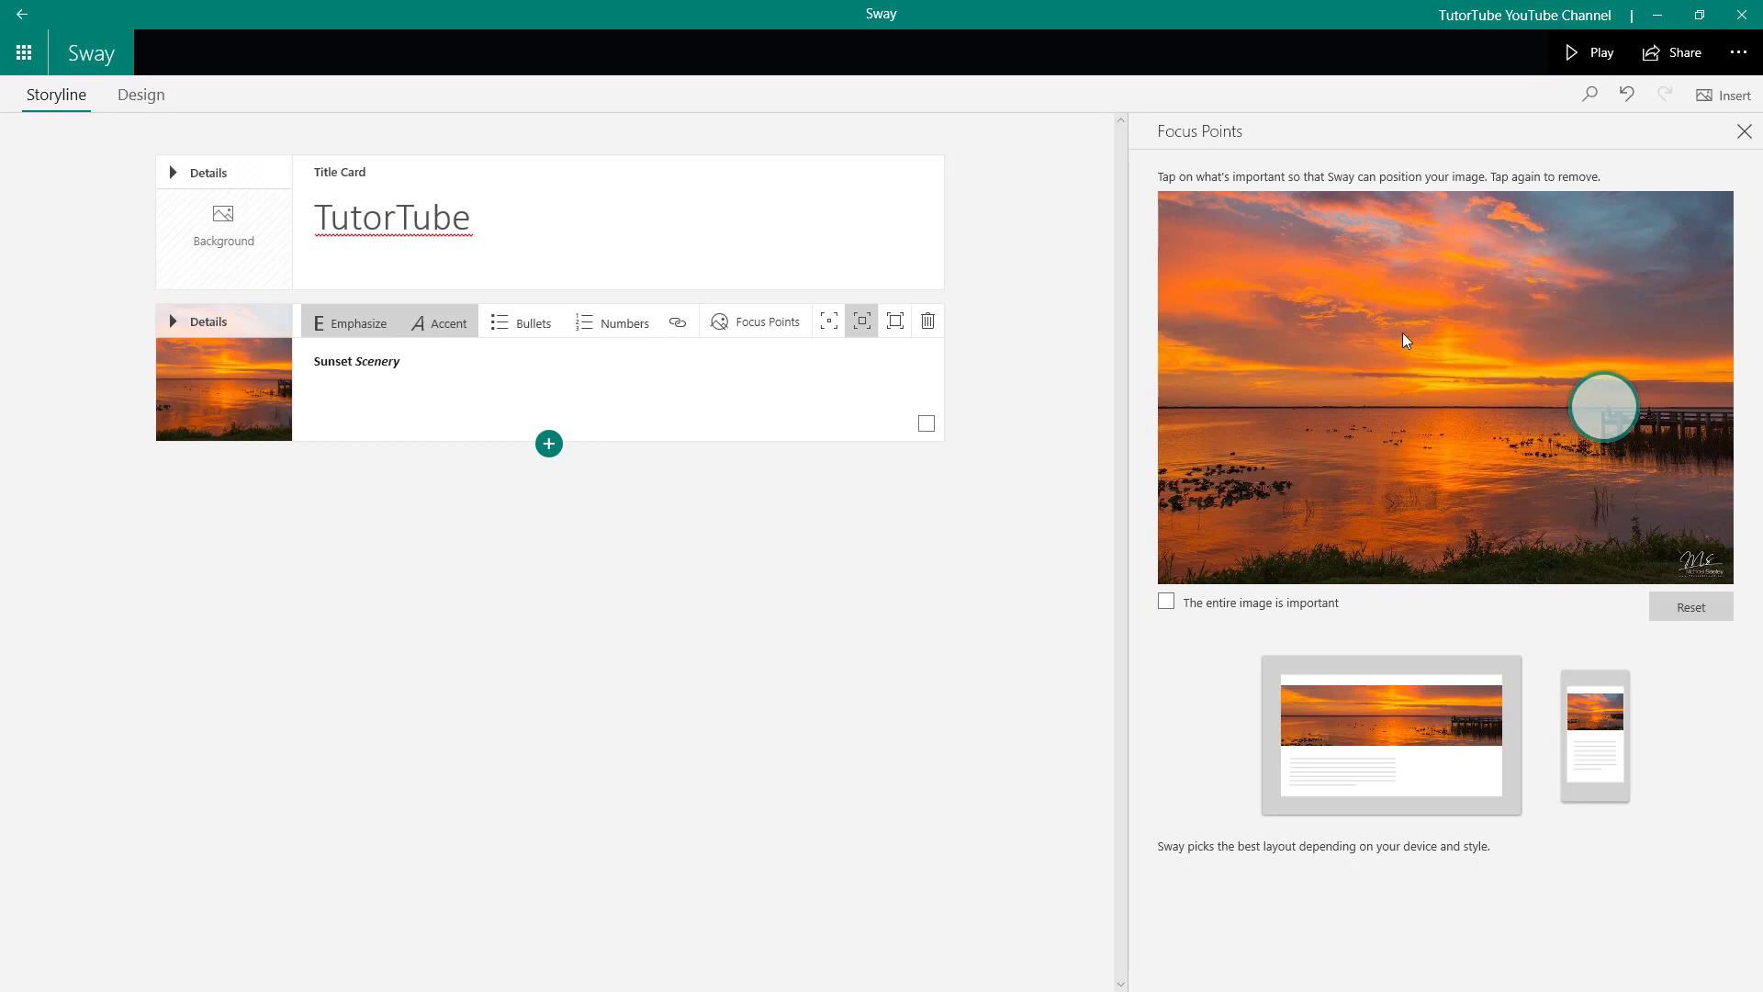
Step: Reset the focus points, then place one in the sky and drag it down to the horizon
left_click(1421, 261)
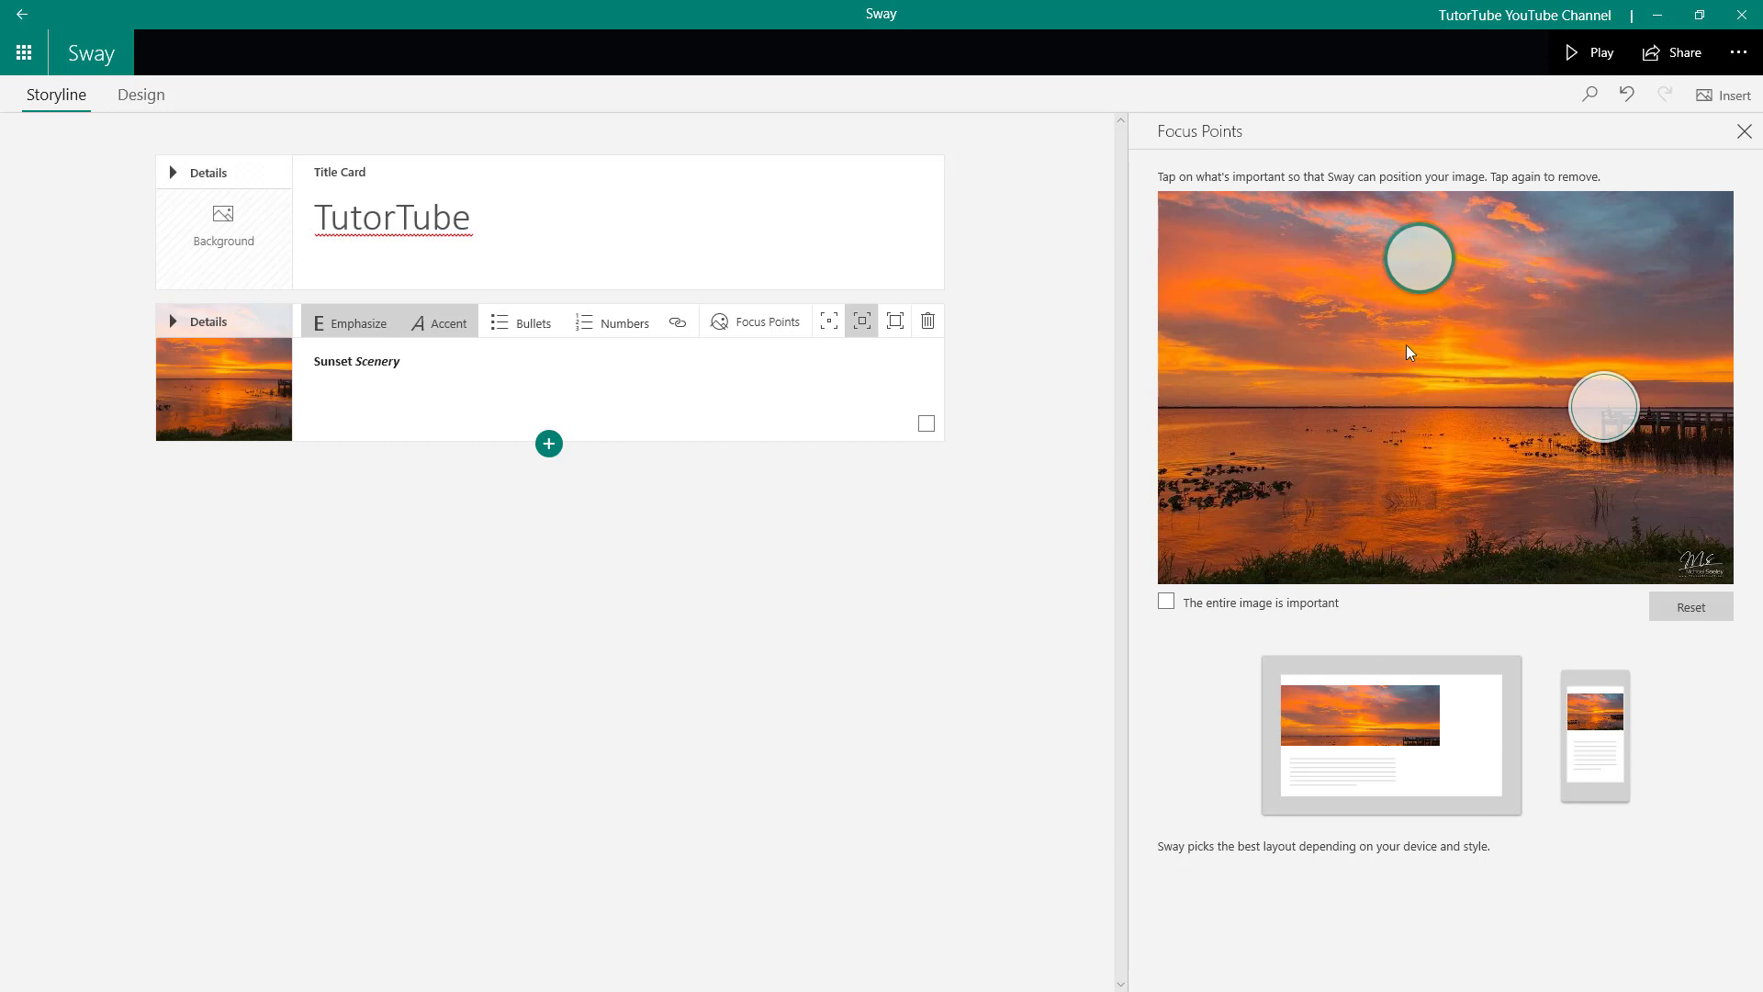
left_click_drag(1418, 257, 1434, 334)
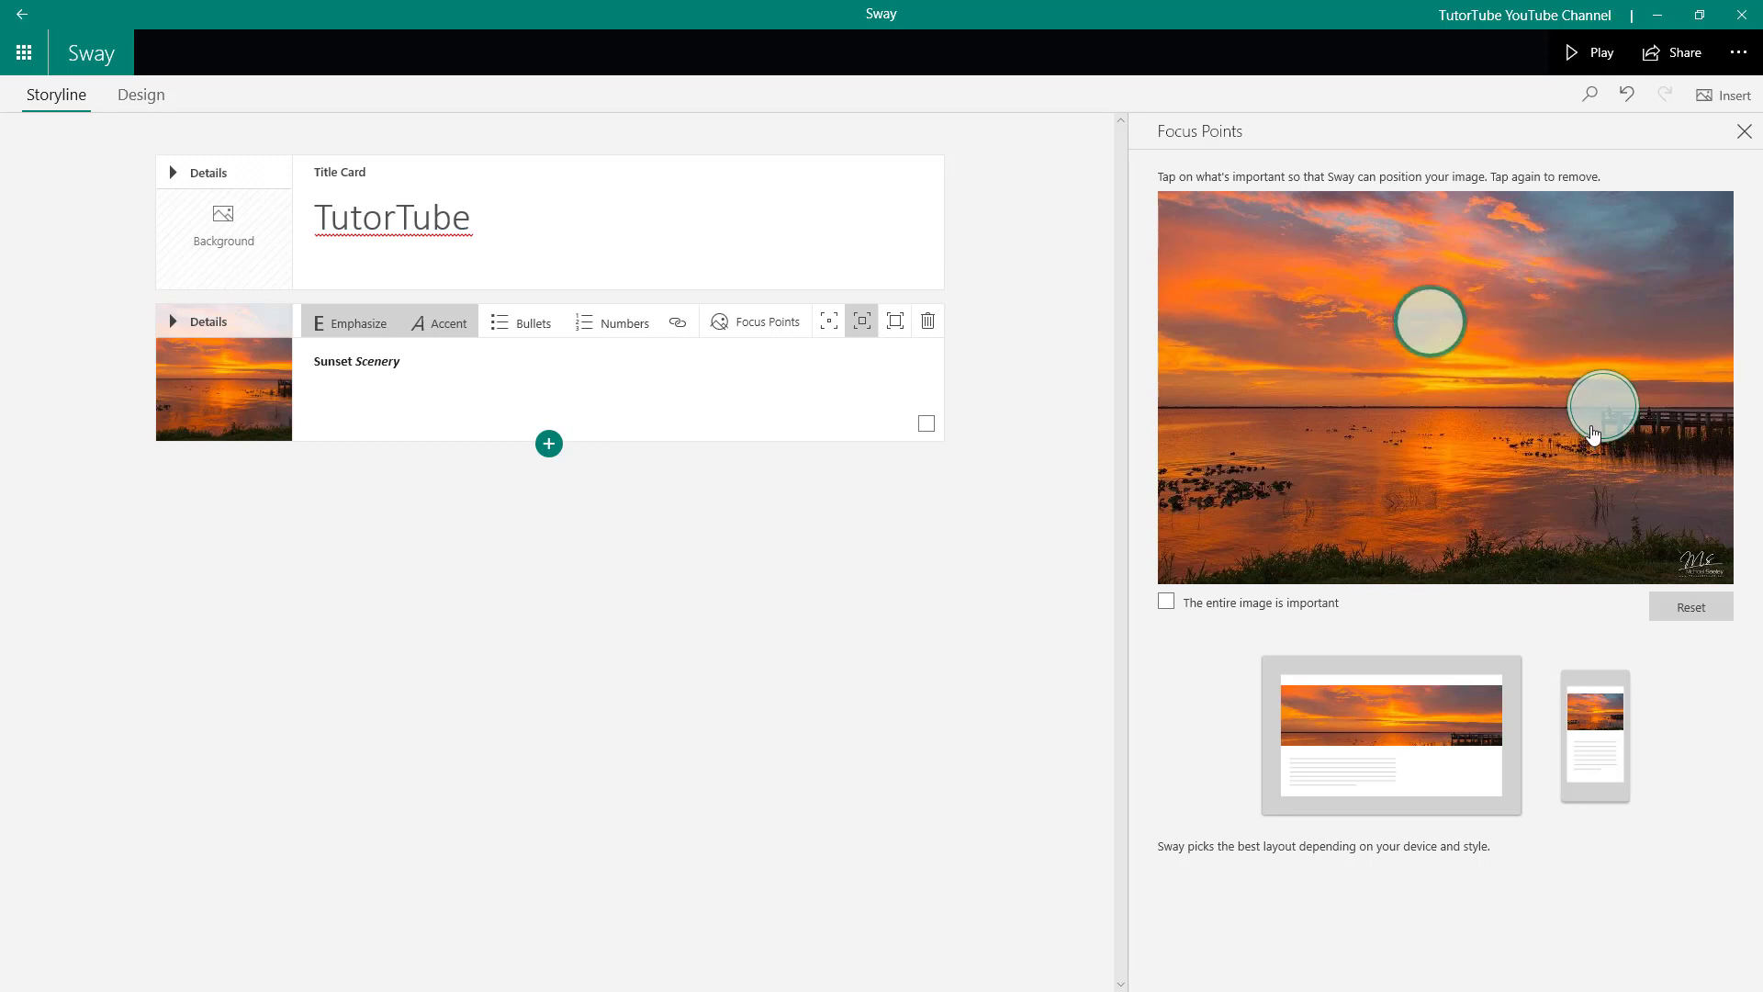
left_click(1685, 611)
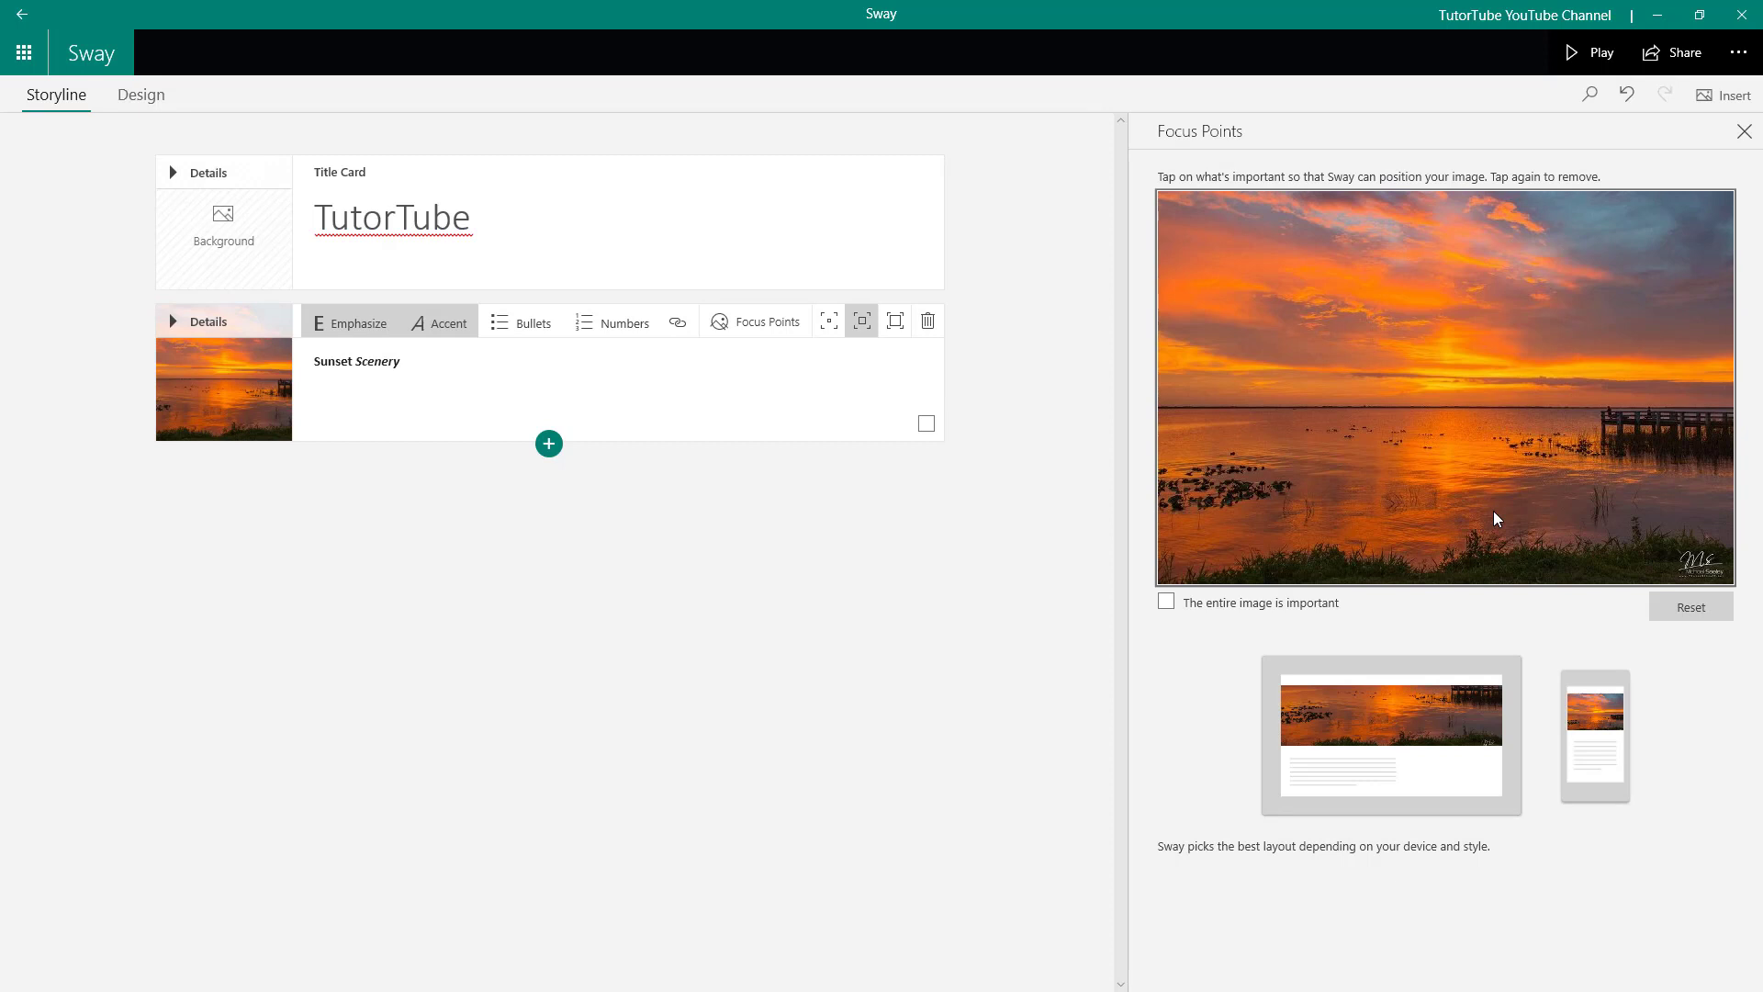
left_click(1481, 273)
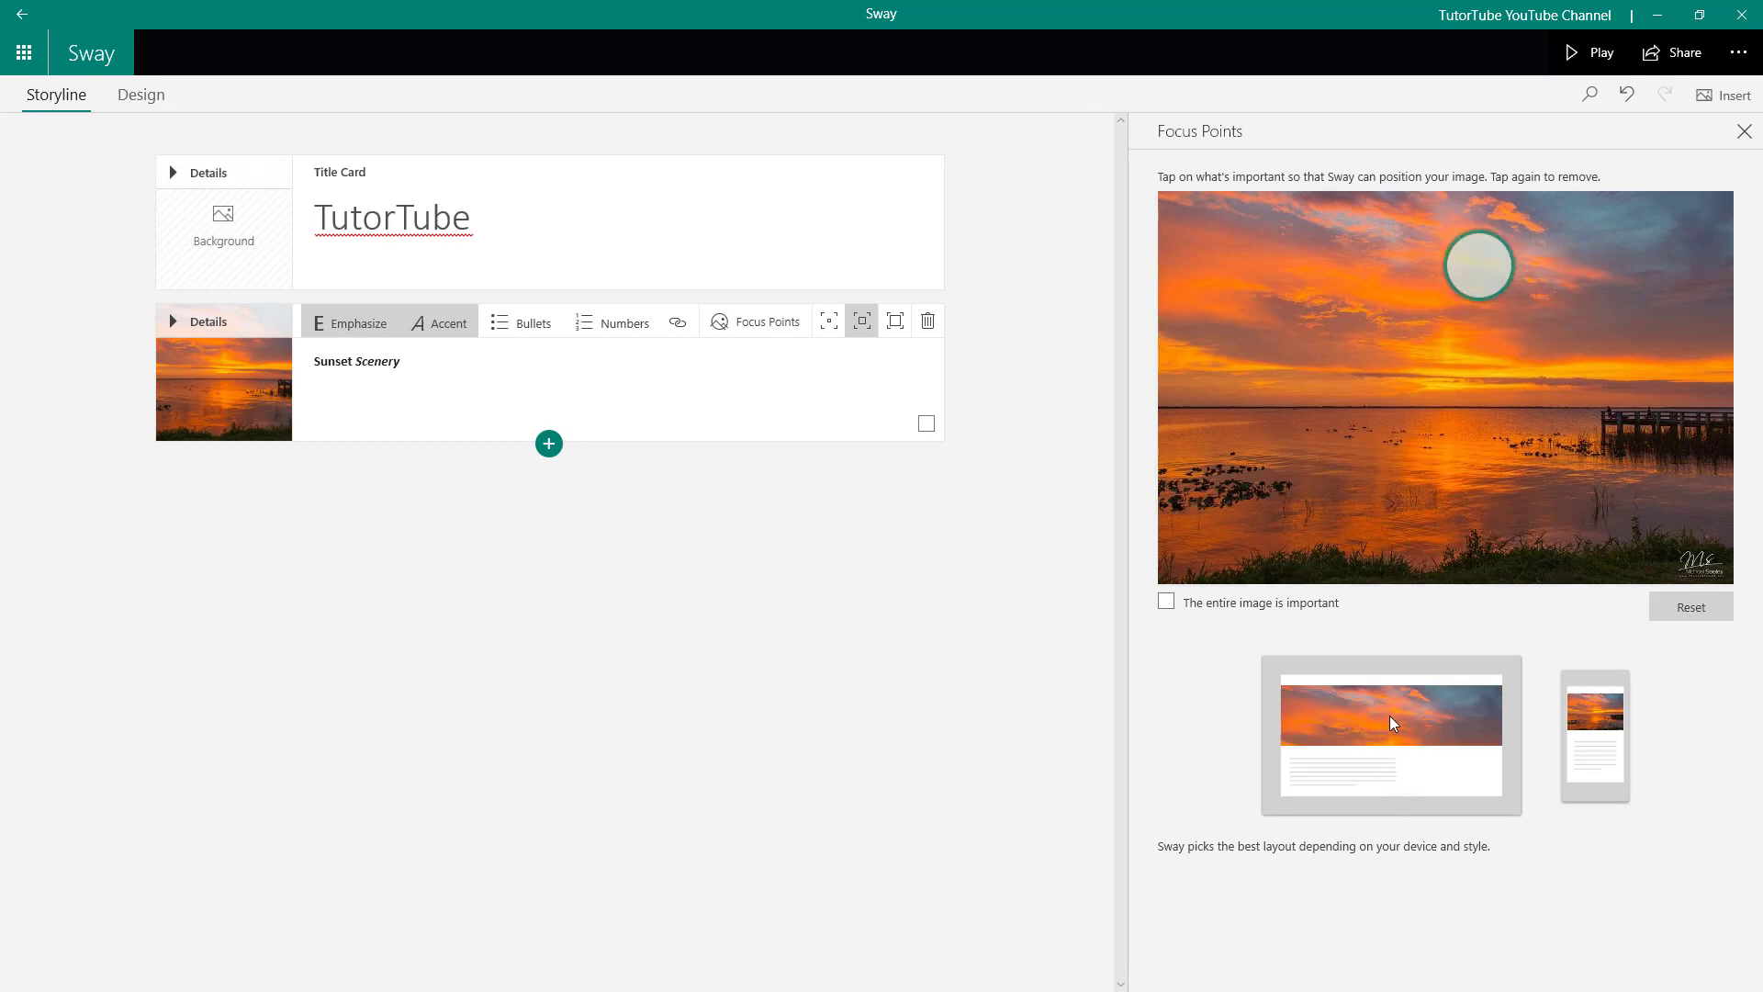
left_click_drag(1479, 266, 1474, 397)
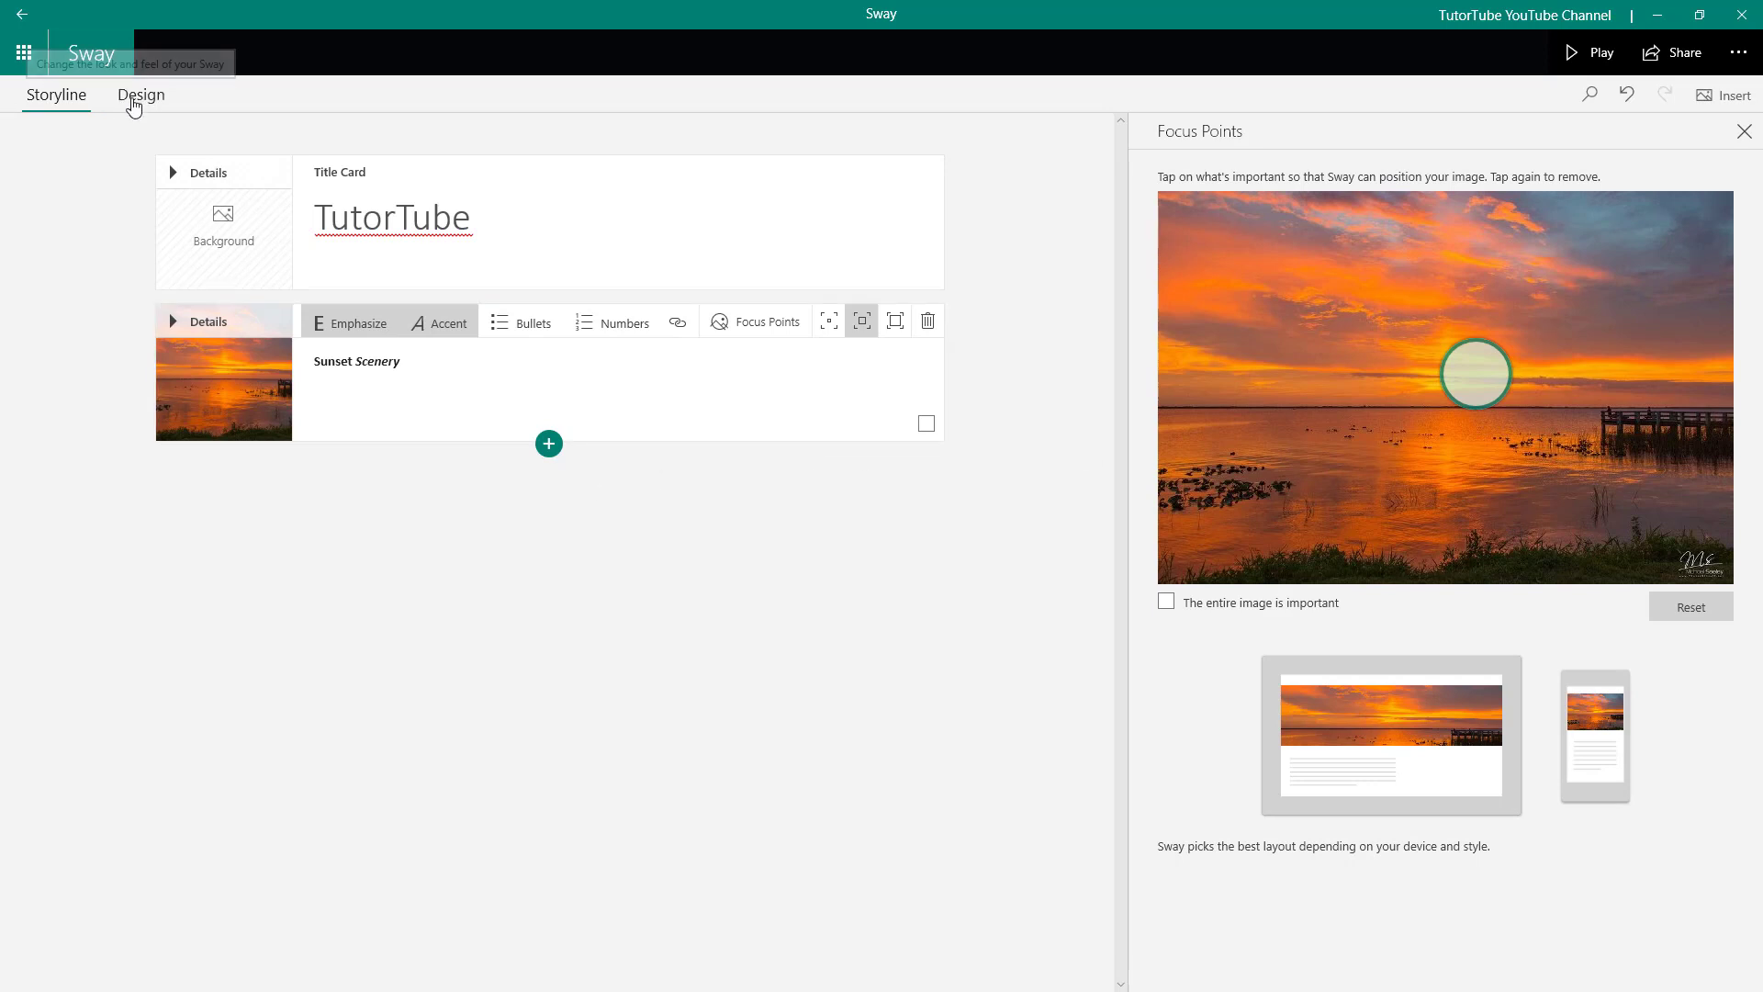
left_click(143, 101)
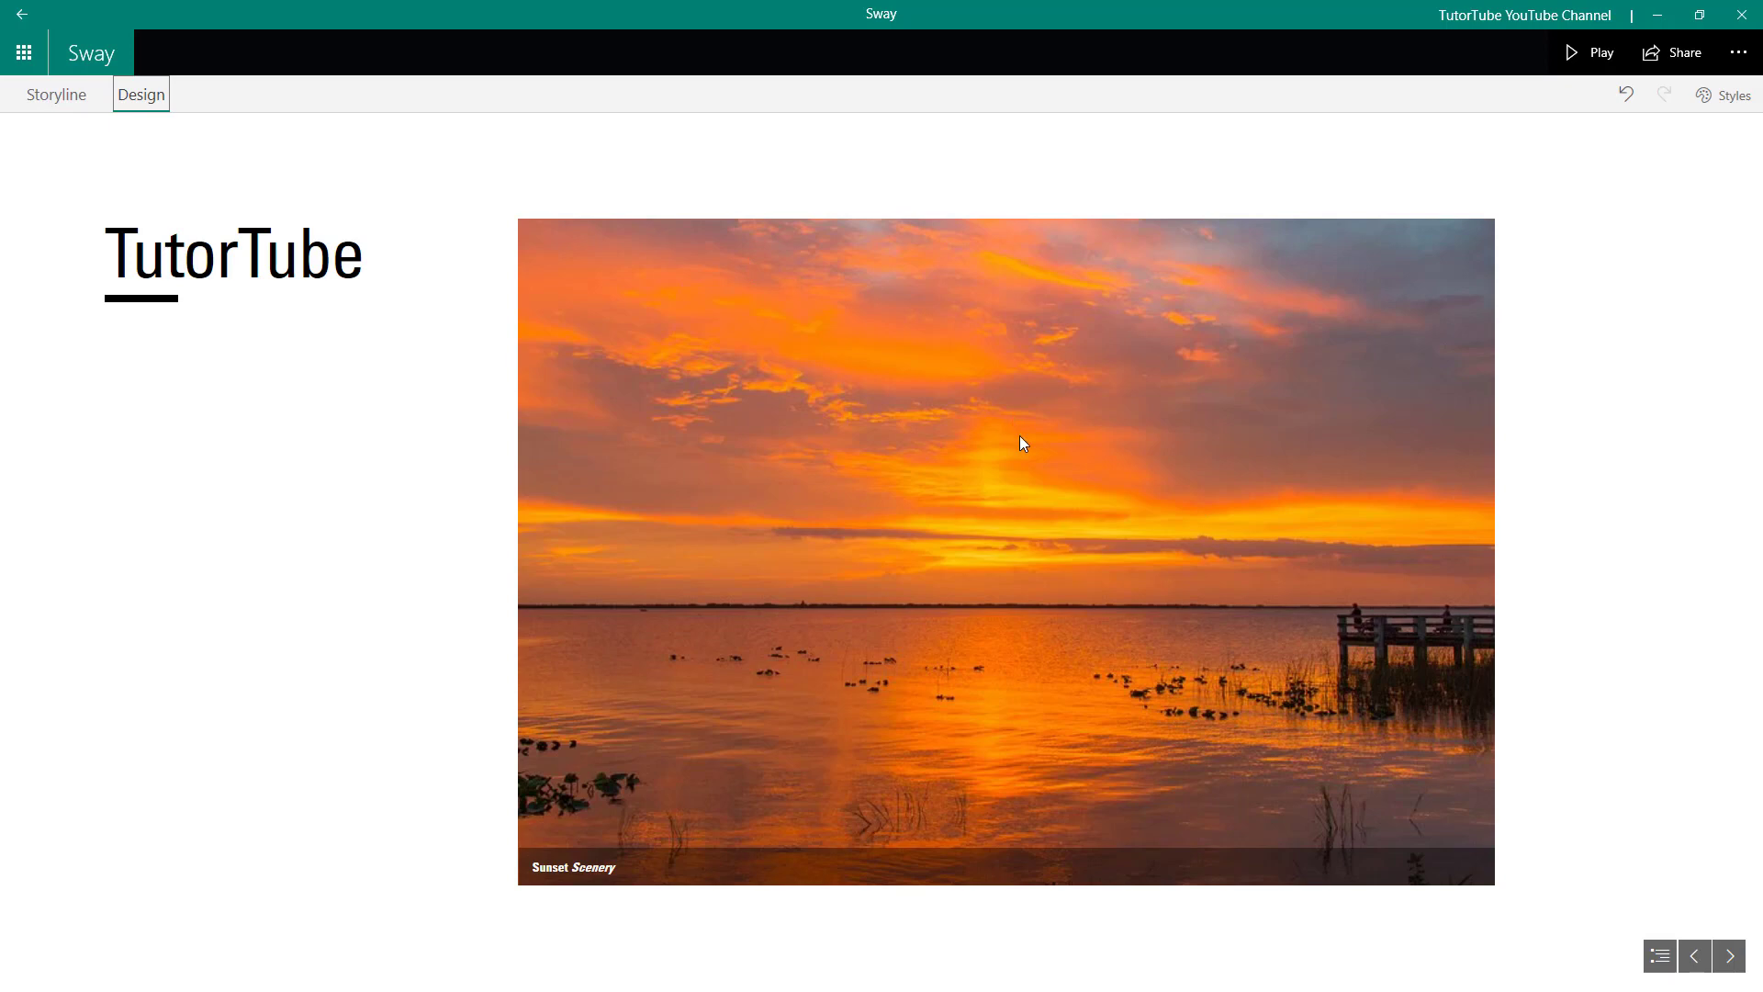
left_click(34, 90)
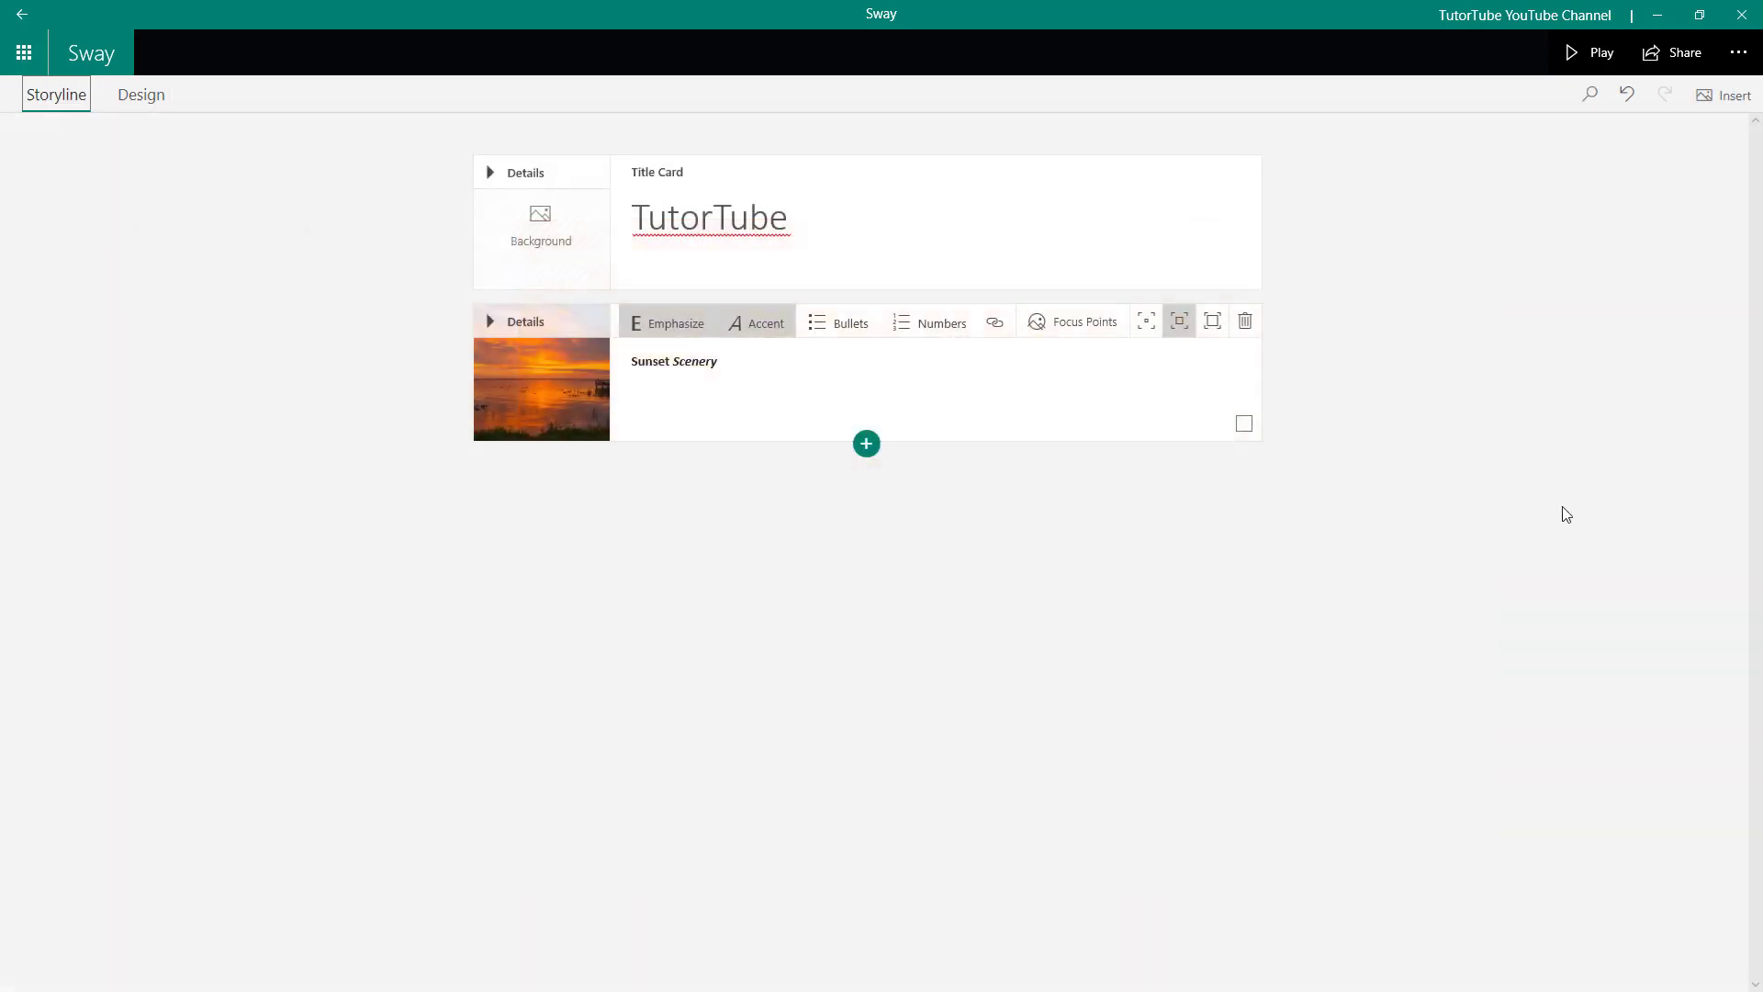
left_click(532, 360)
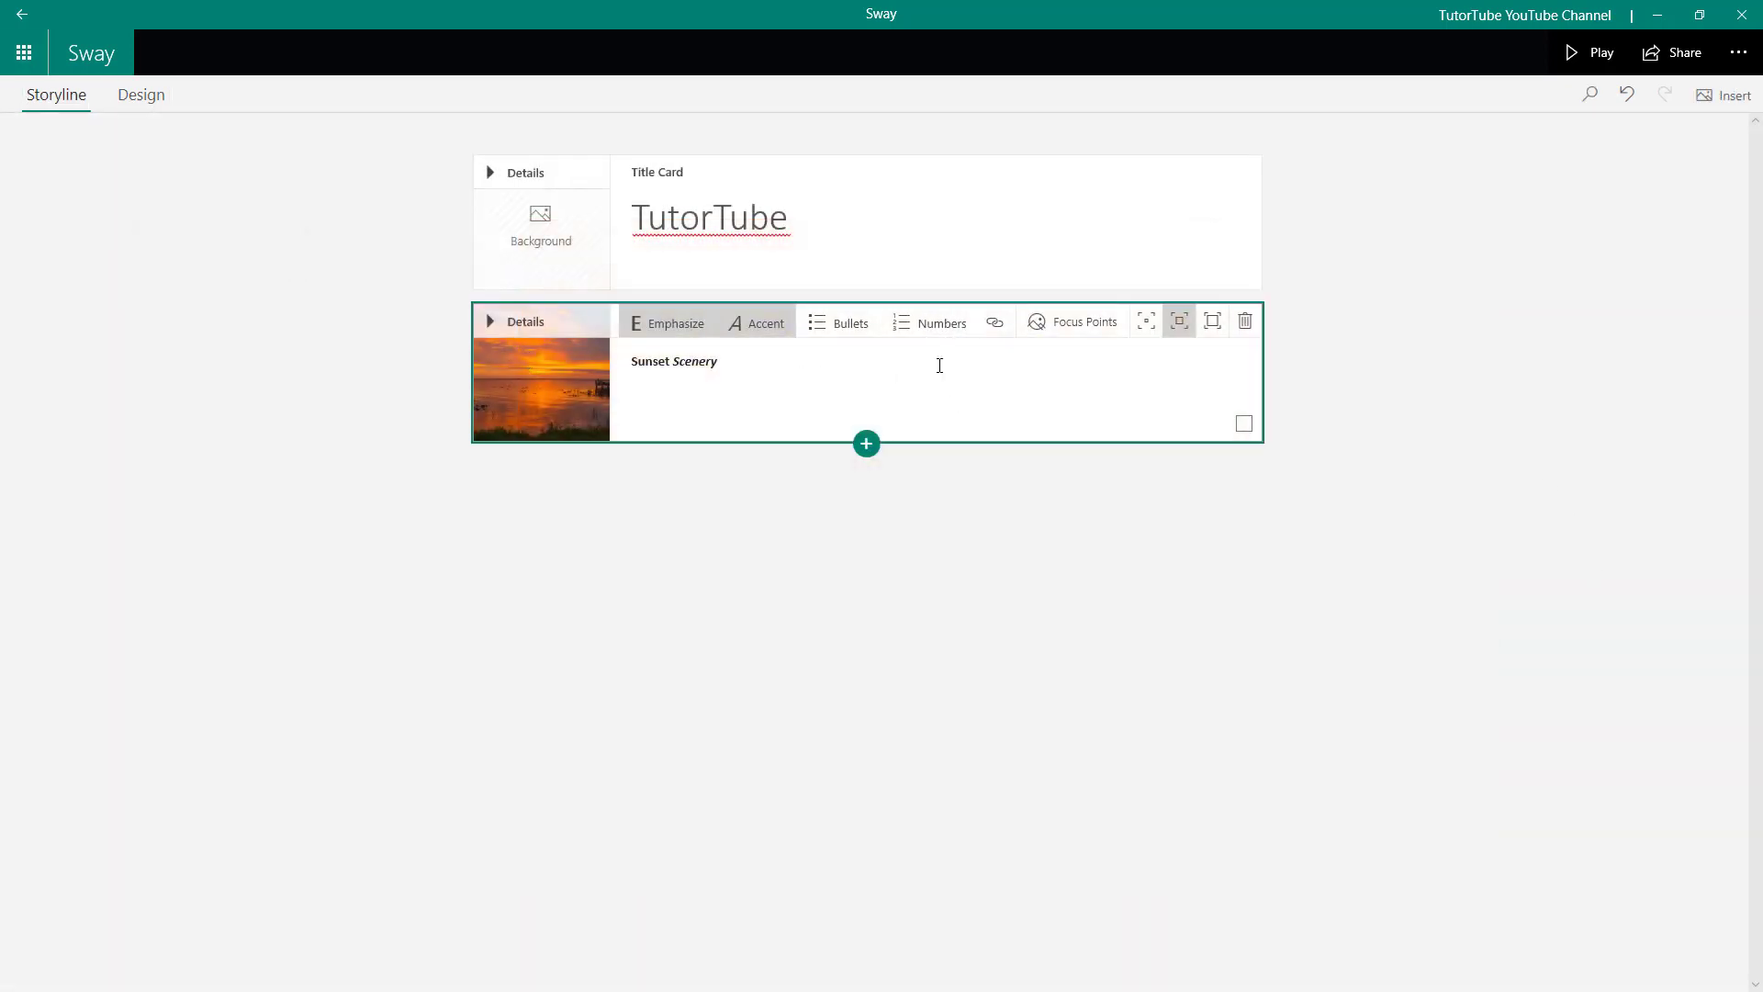
left_click(1097, 322)
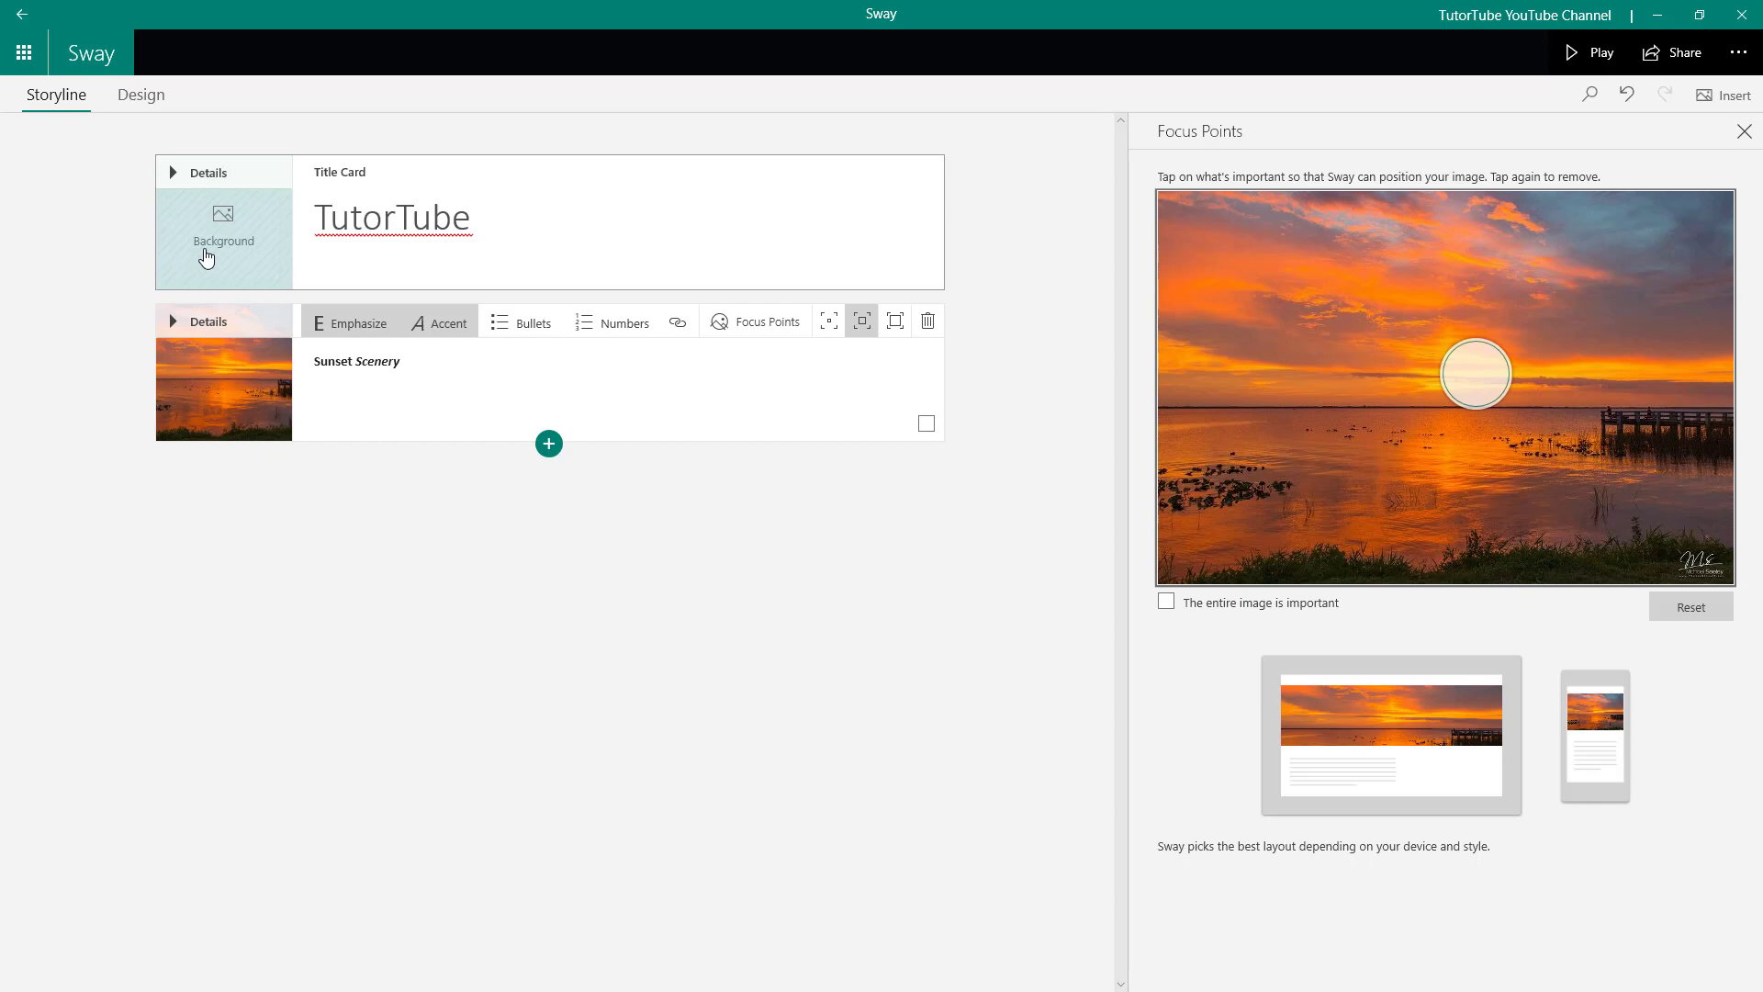
Step: Search images for 'happy' for the title background and select the red heart balloon photo
left_click(201, 262)
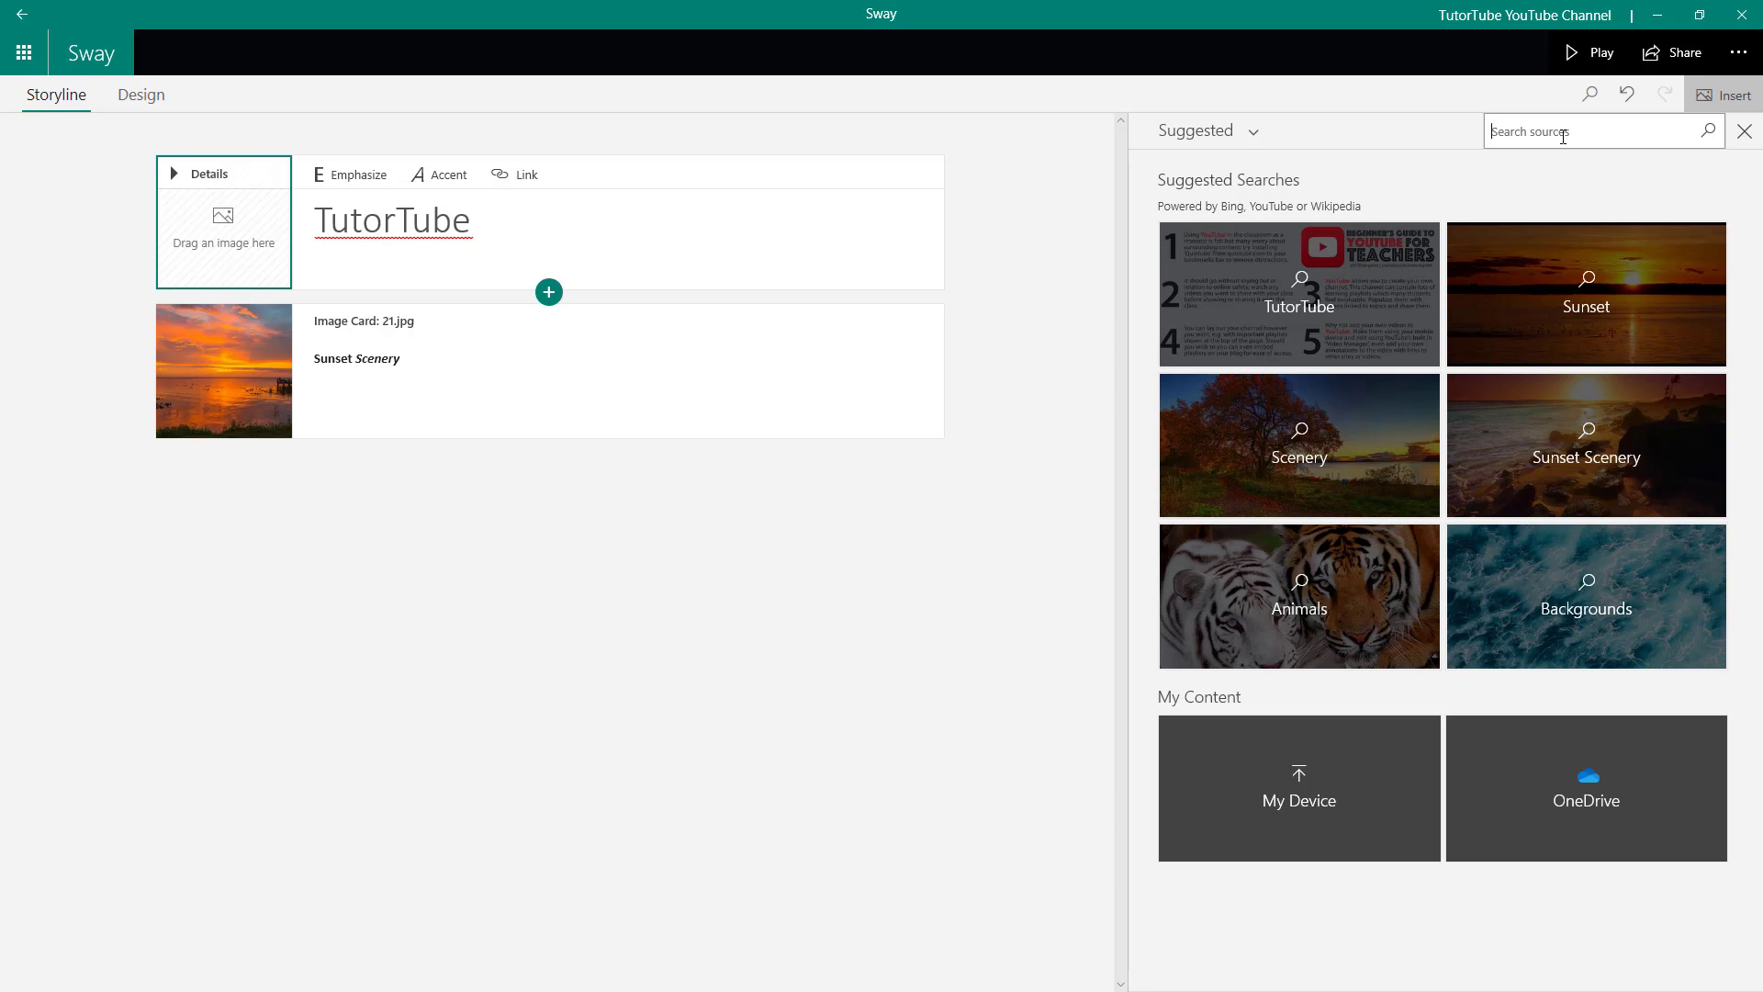
type("happy")
key("Return")
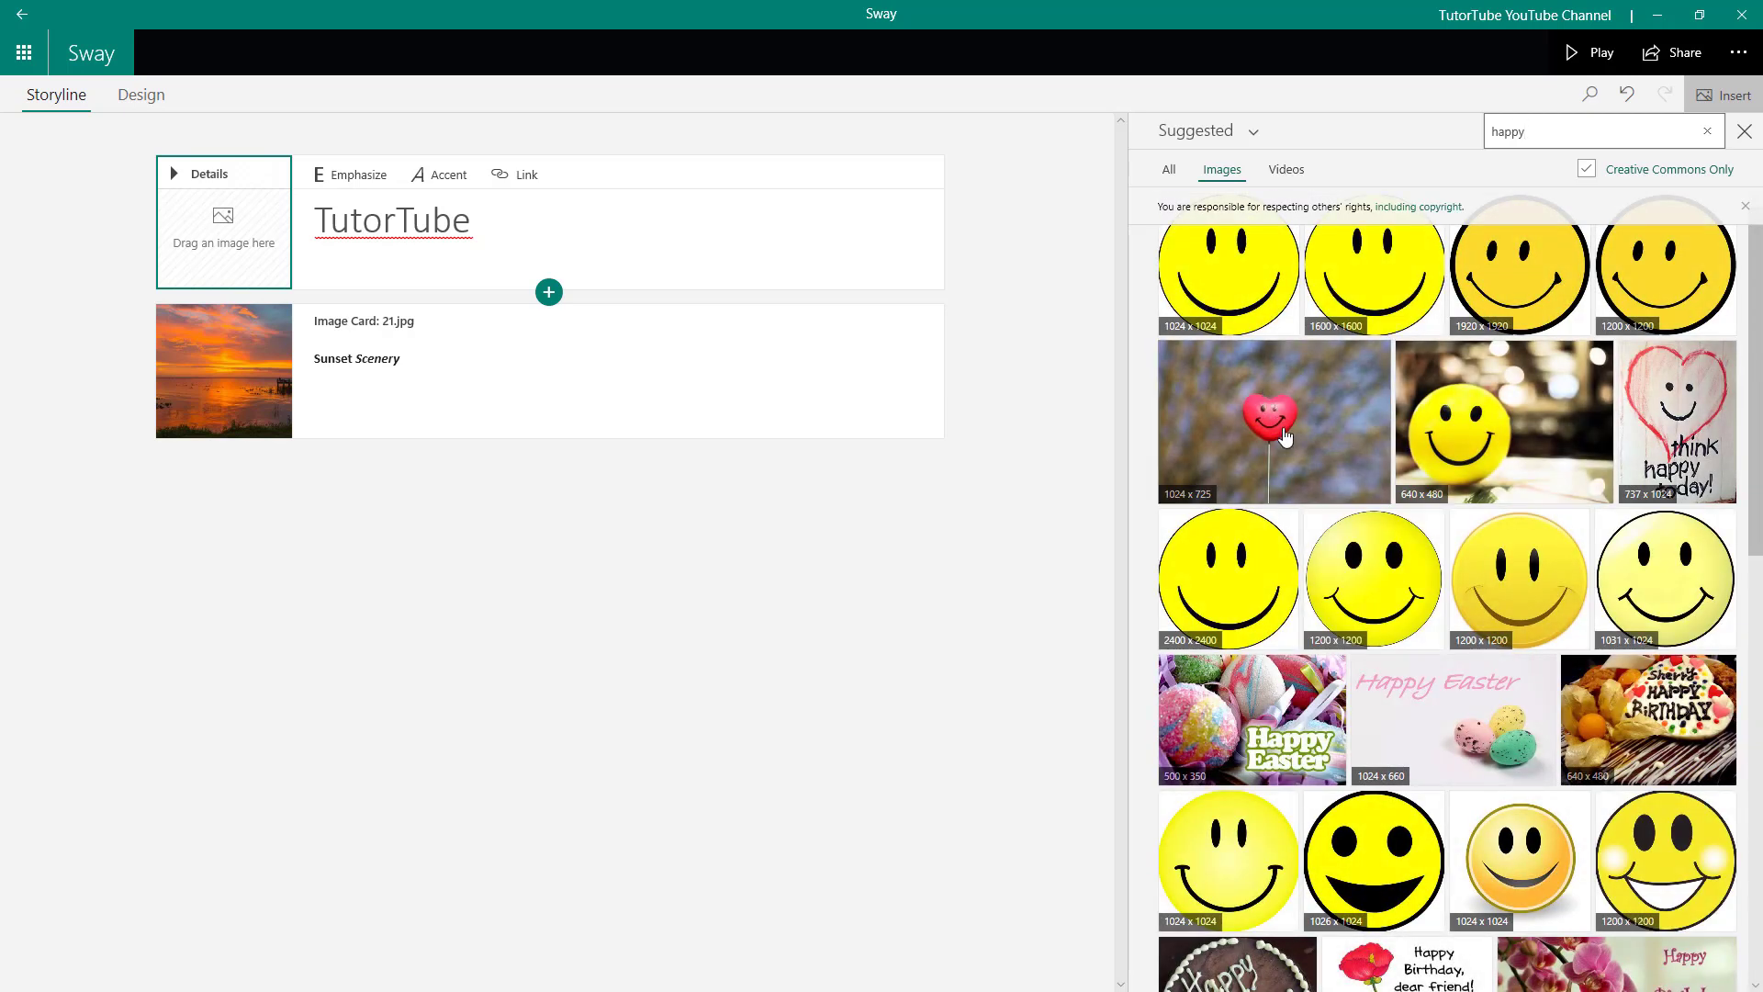
left_click(1291, 417)
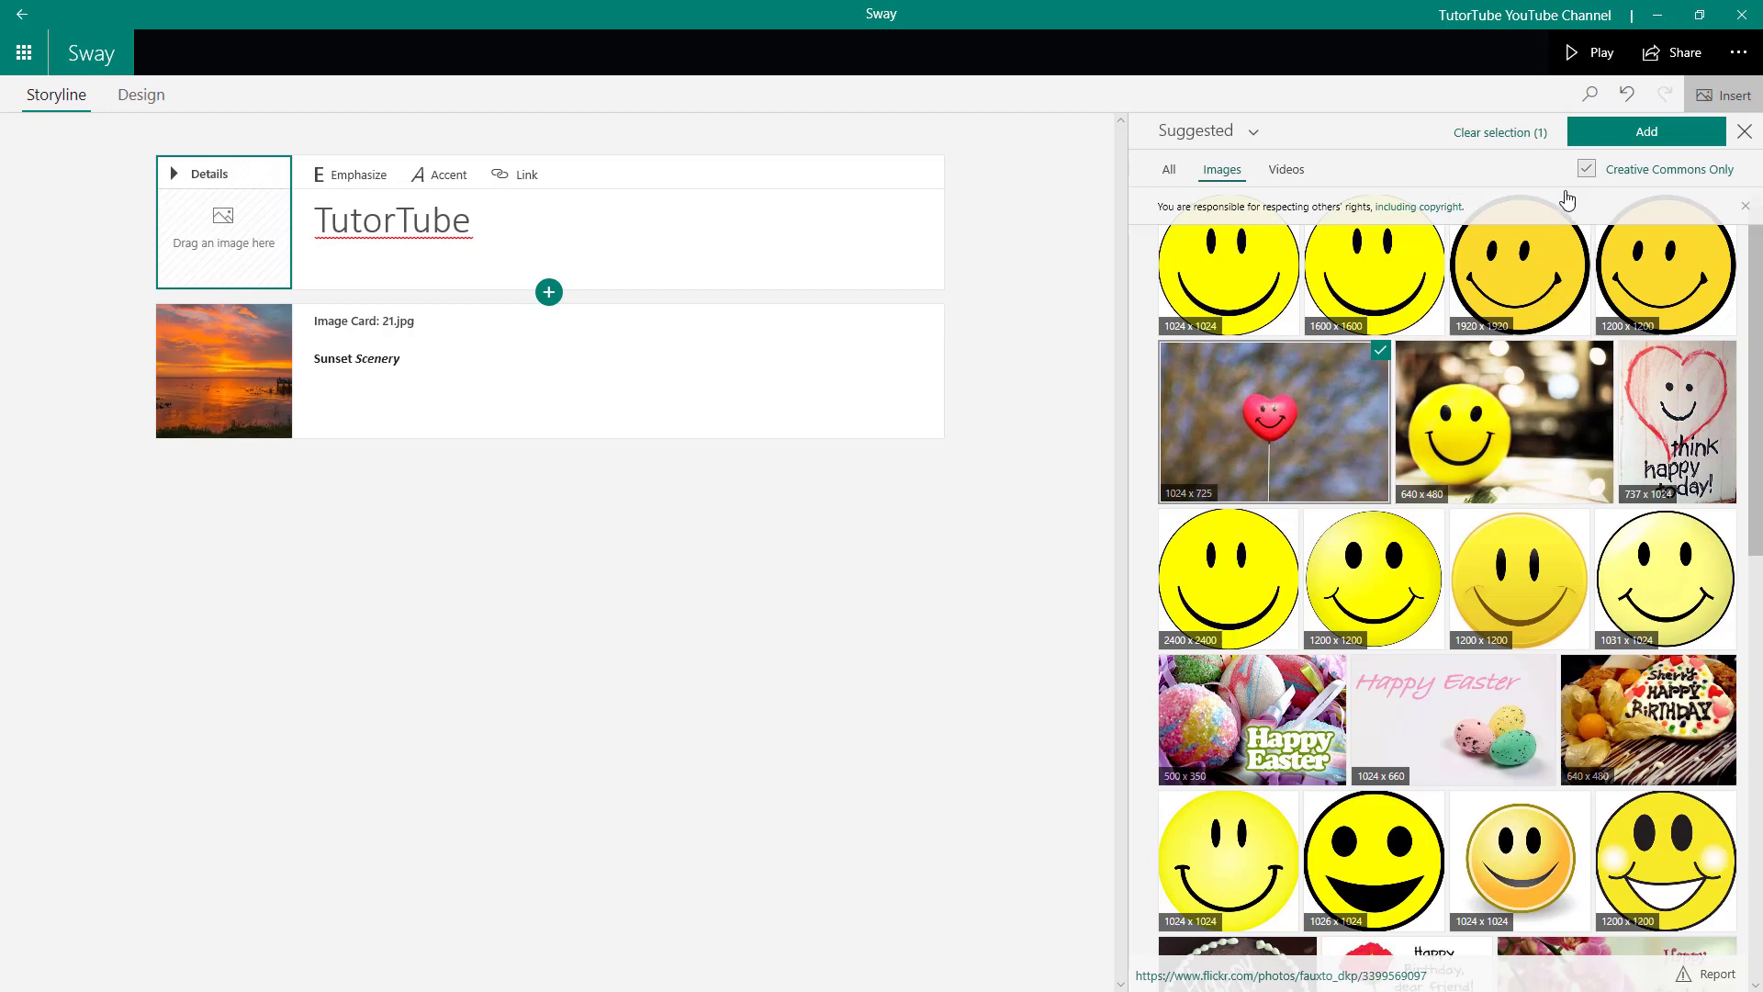
Step: Make the red heart balloon photo the title card background and put a focus point on the heart
left_click_drag(1327, 367, 223, 204)
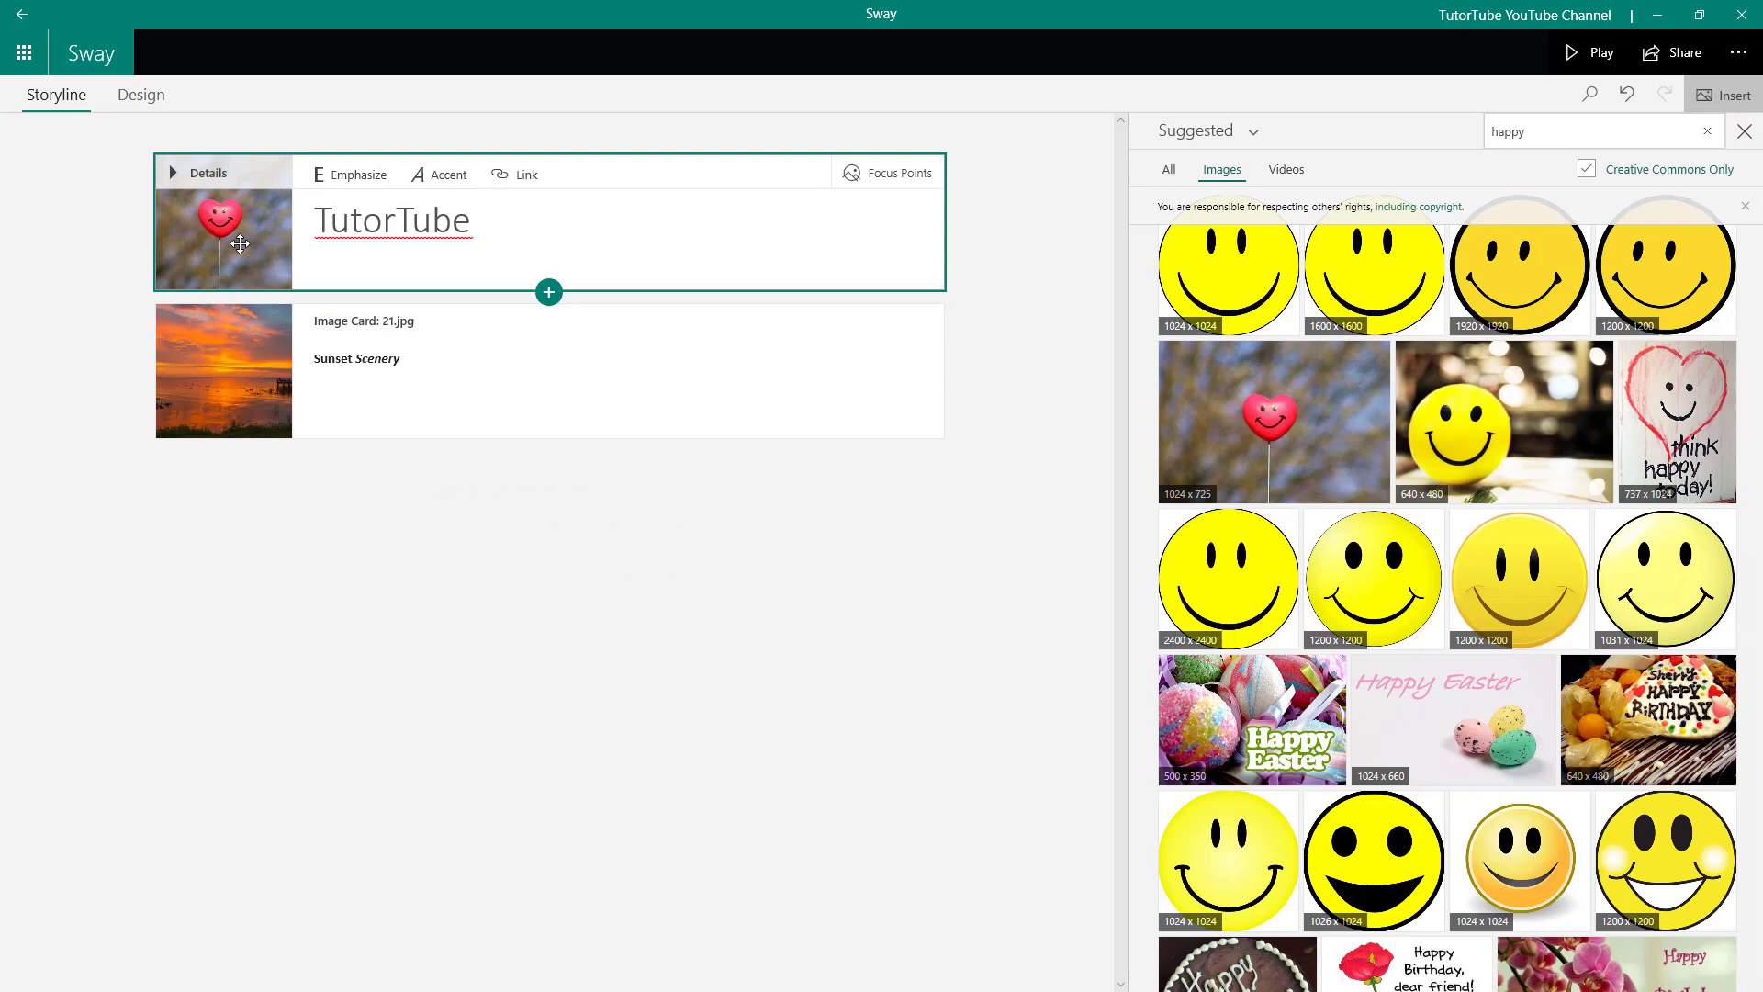
left_click(892, 185)
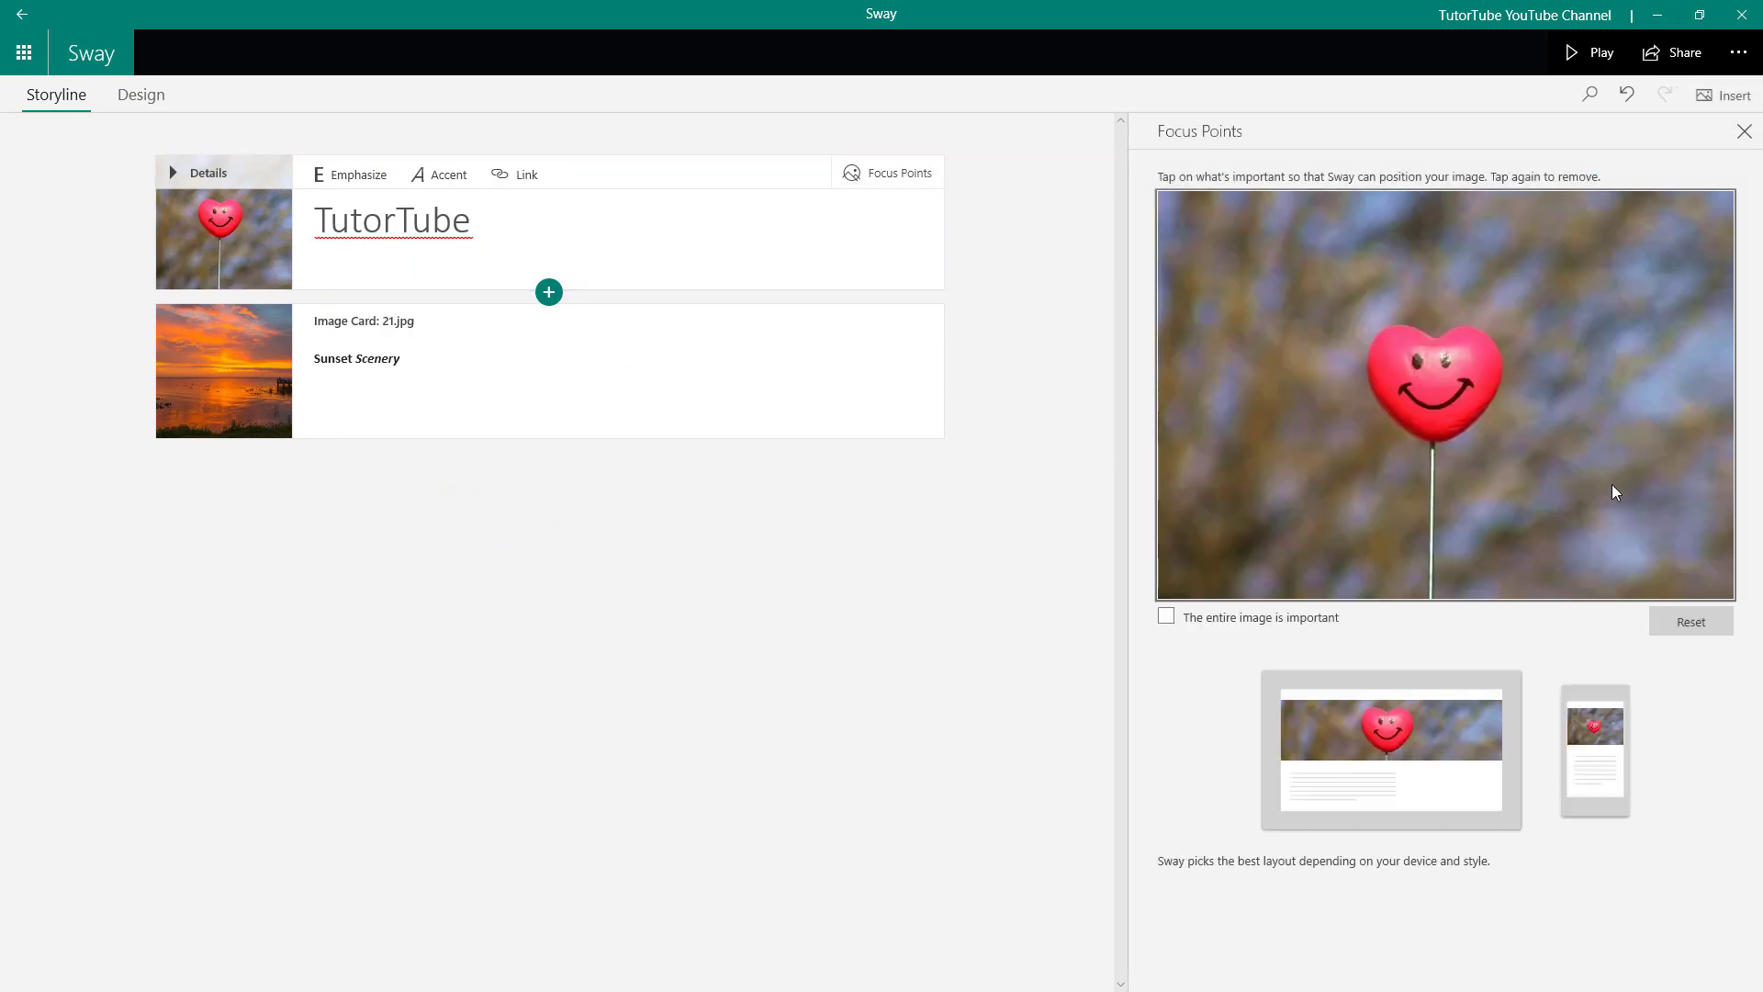
left_click(1429, 369)
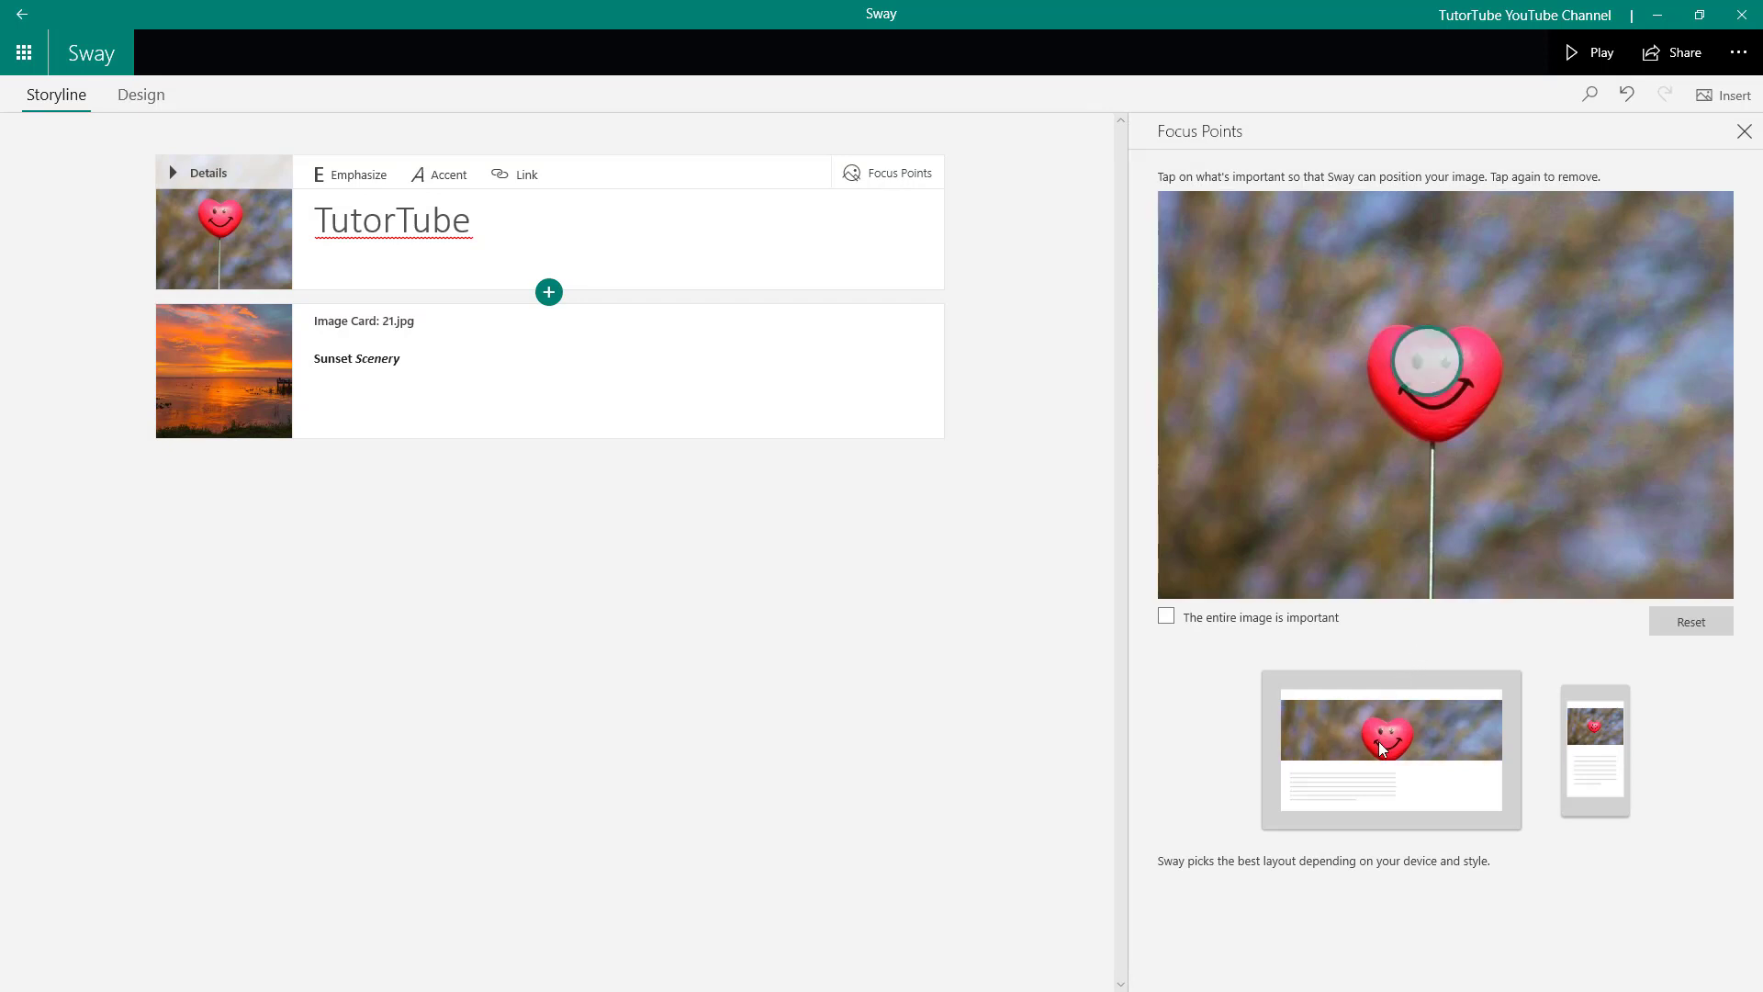
left_click_drag(1426, 370, 1431, 391)
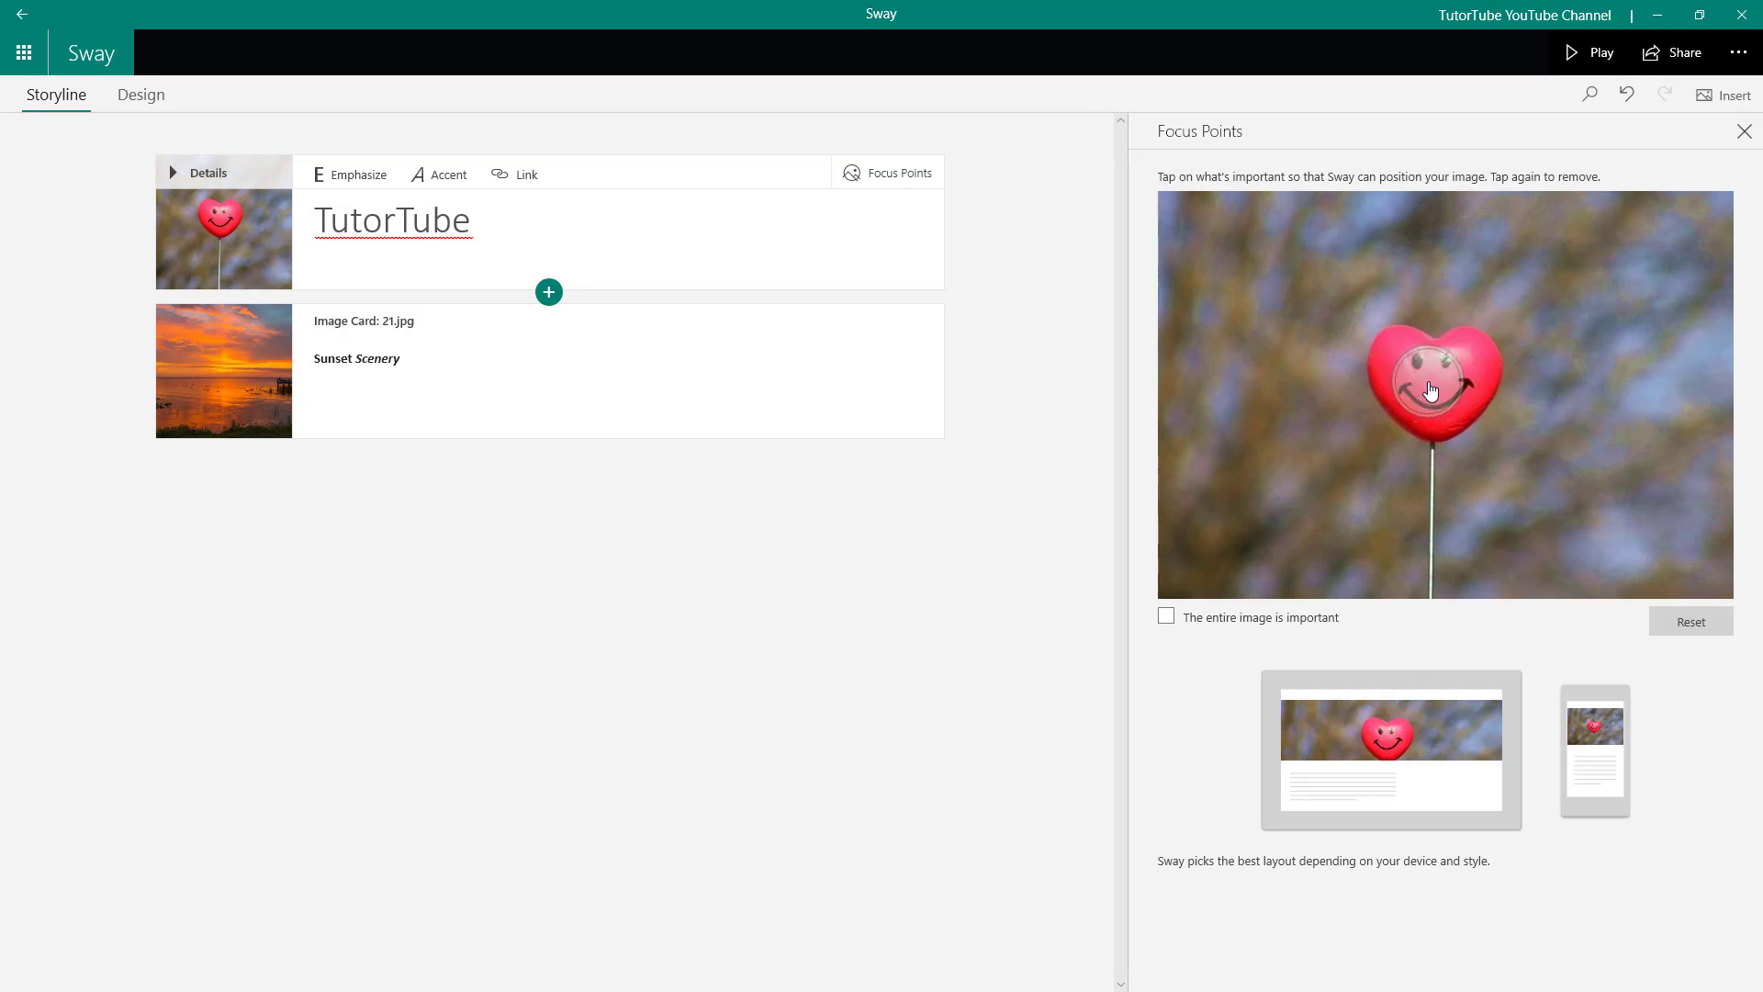
Step: Re-place the heart focus point and toggle 'The entire image is important' on, then off
left_click(1430, 391)
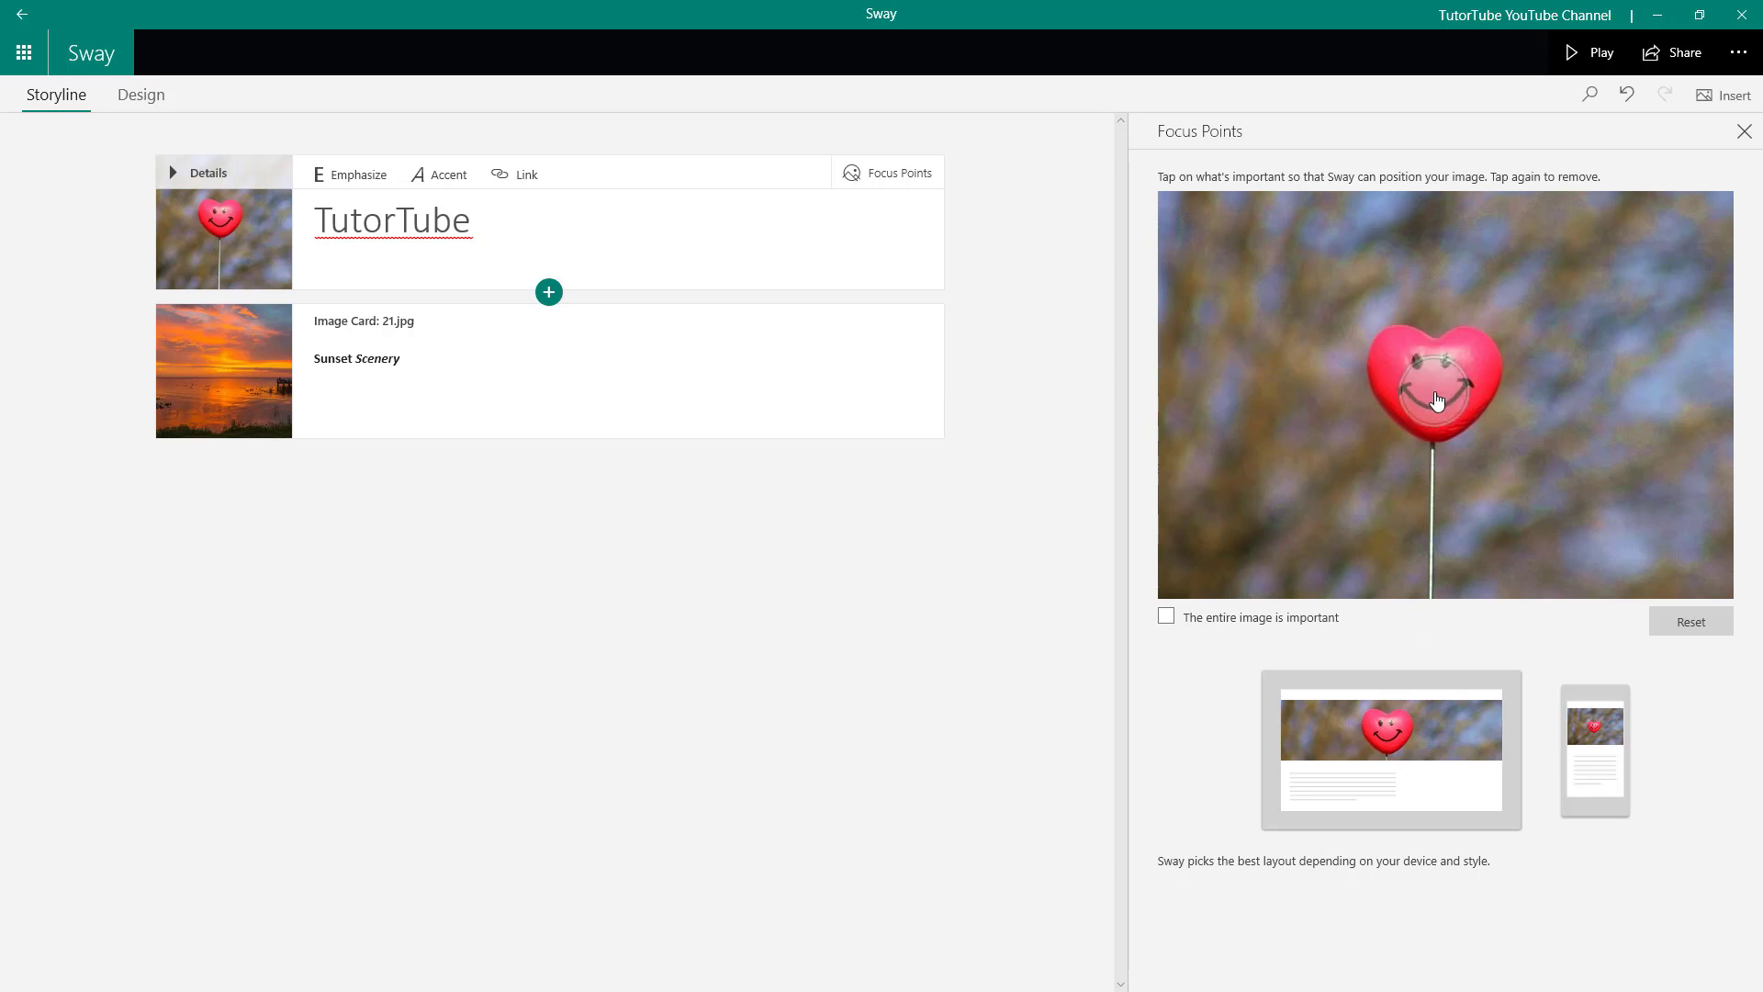
left_click(1436, 393)
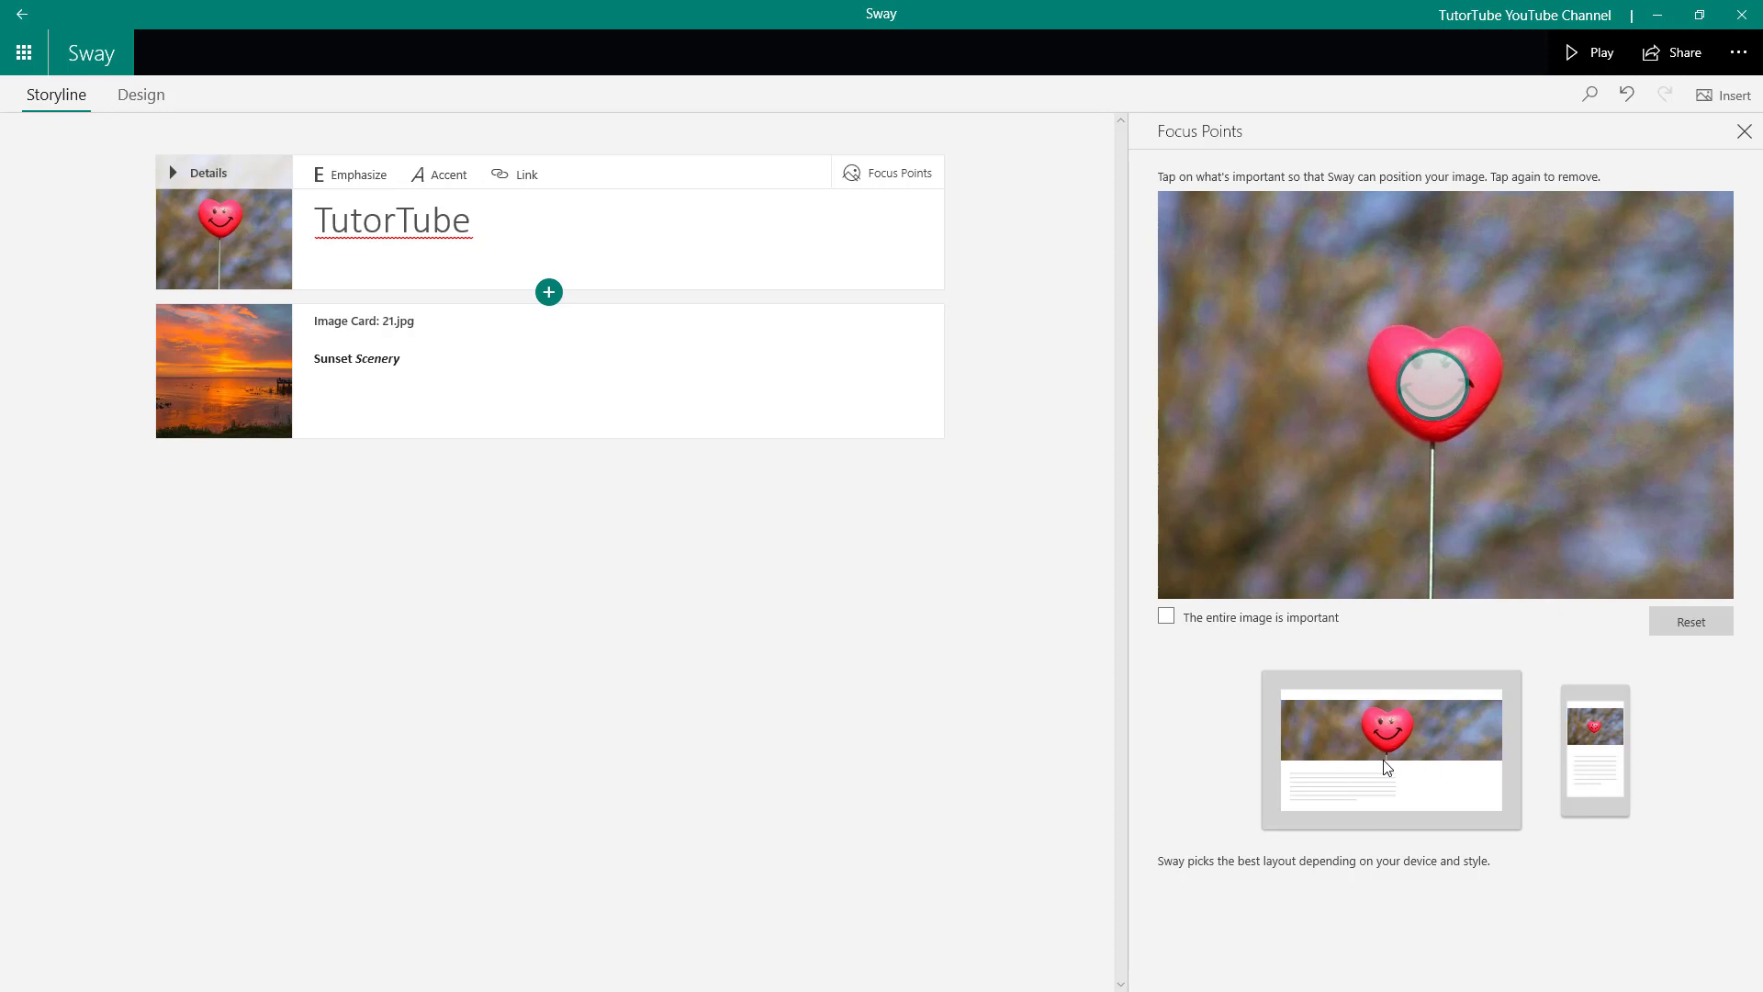
left_click(1295, 619)
left_click(1259, 624)
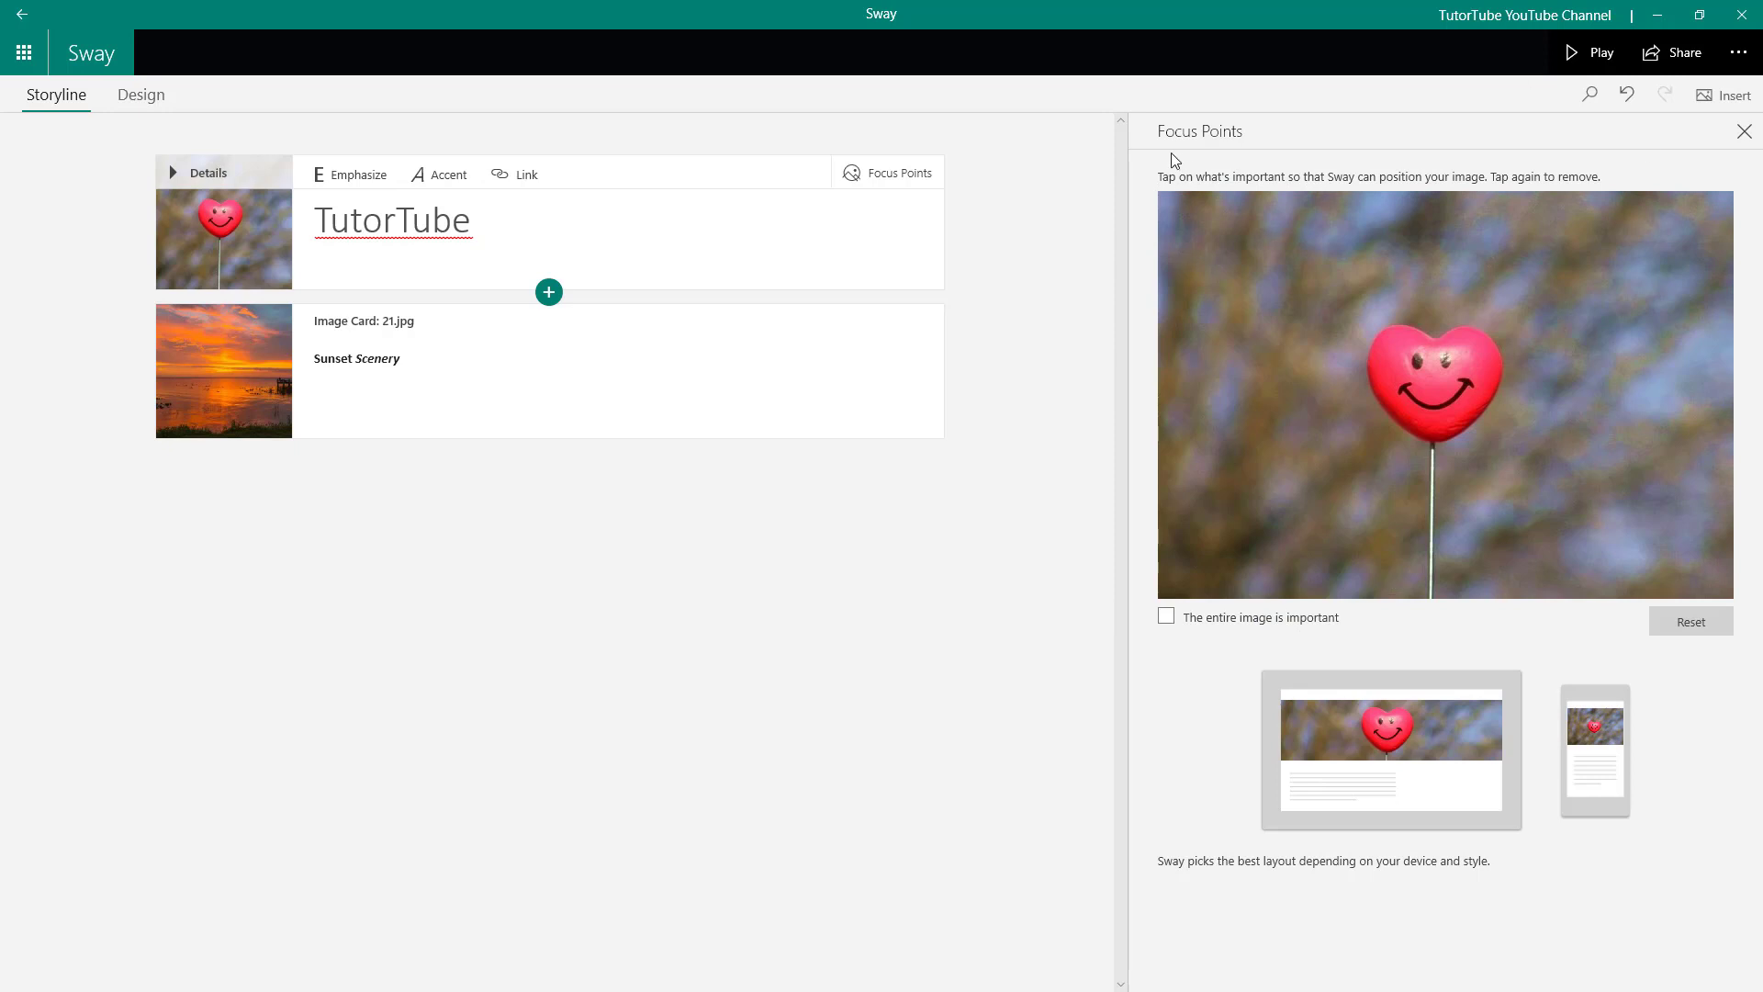